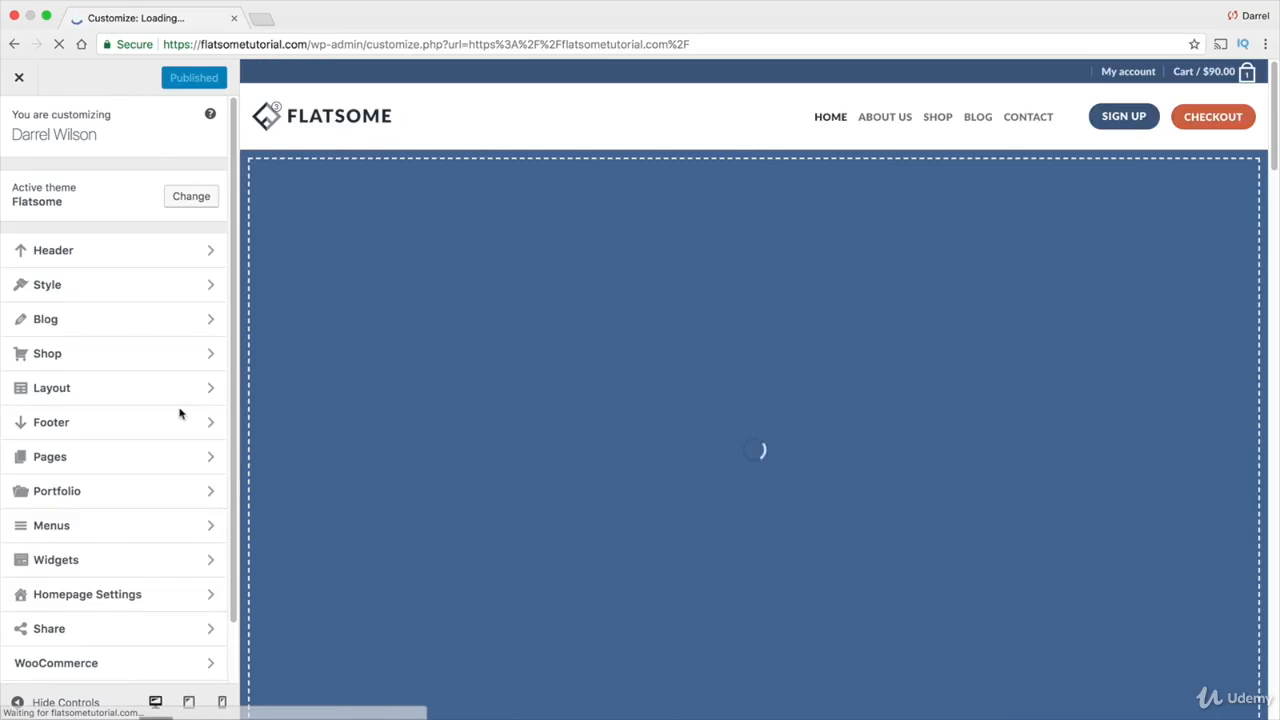
Enable the store notice in the WooCommerce customizer settings and check the page preview for it.
scroll(89, 606, "down", 2)
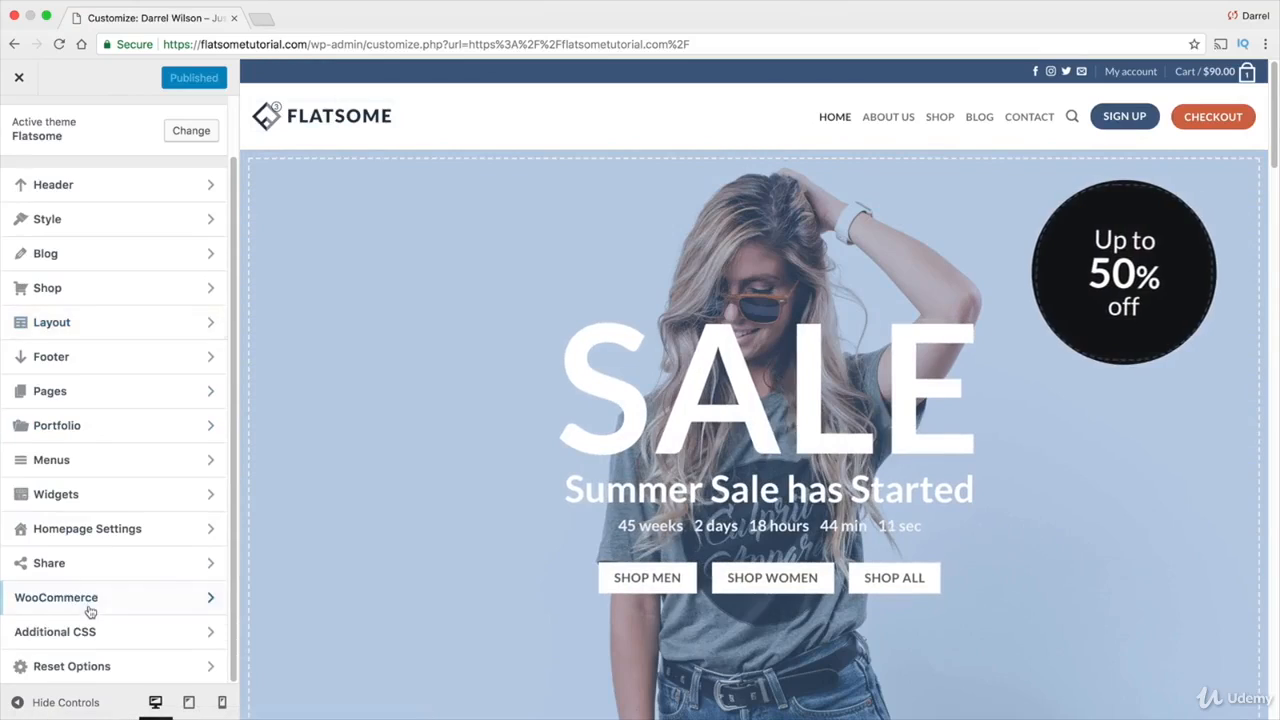
left_click(89, 600)
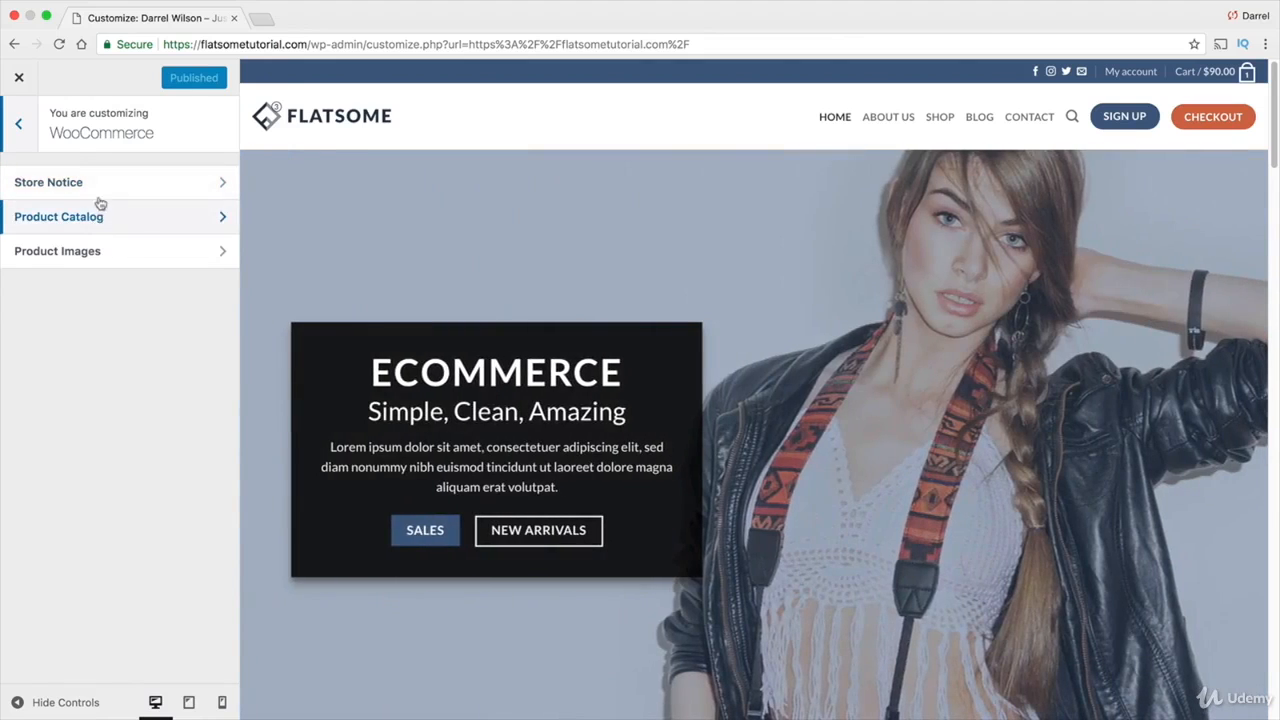
left_click(104, 194)
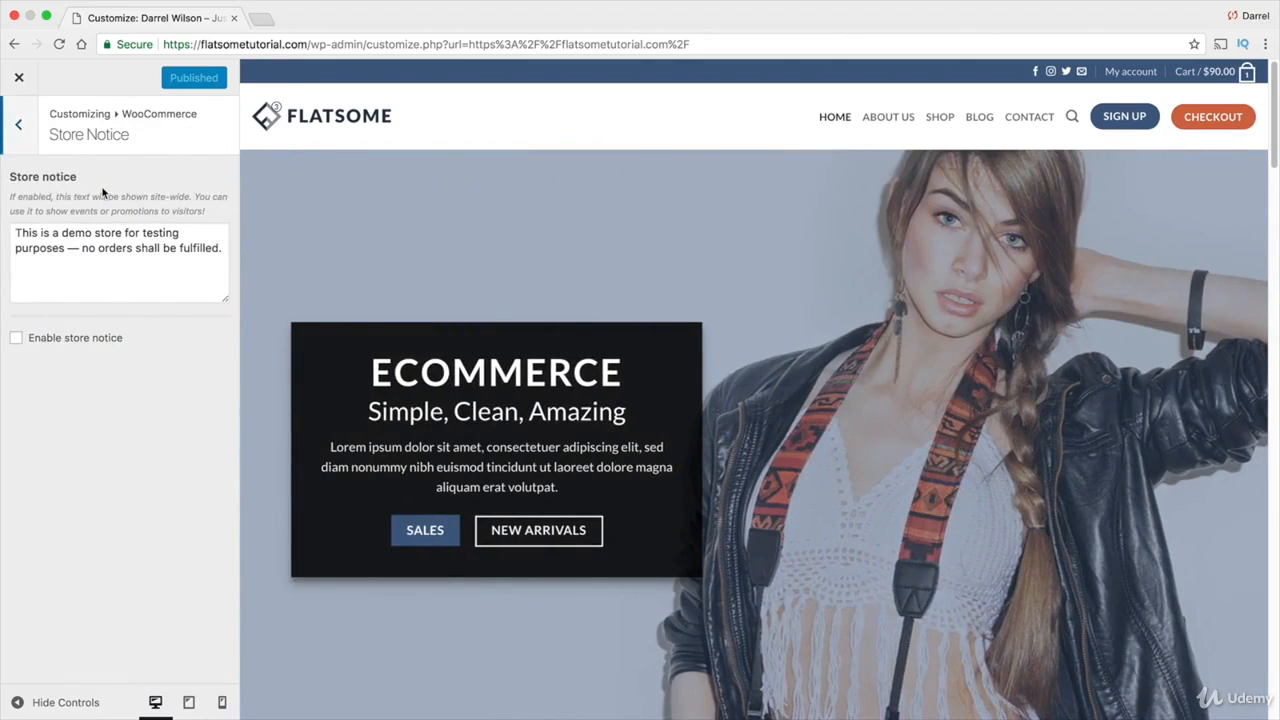
left_click(59, 341)
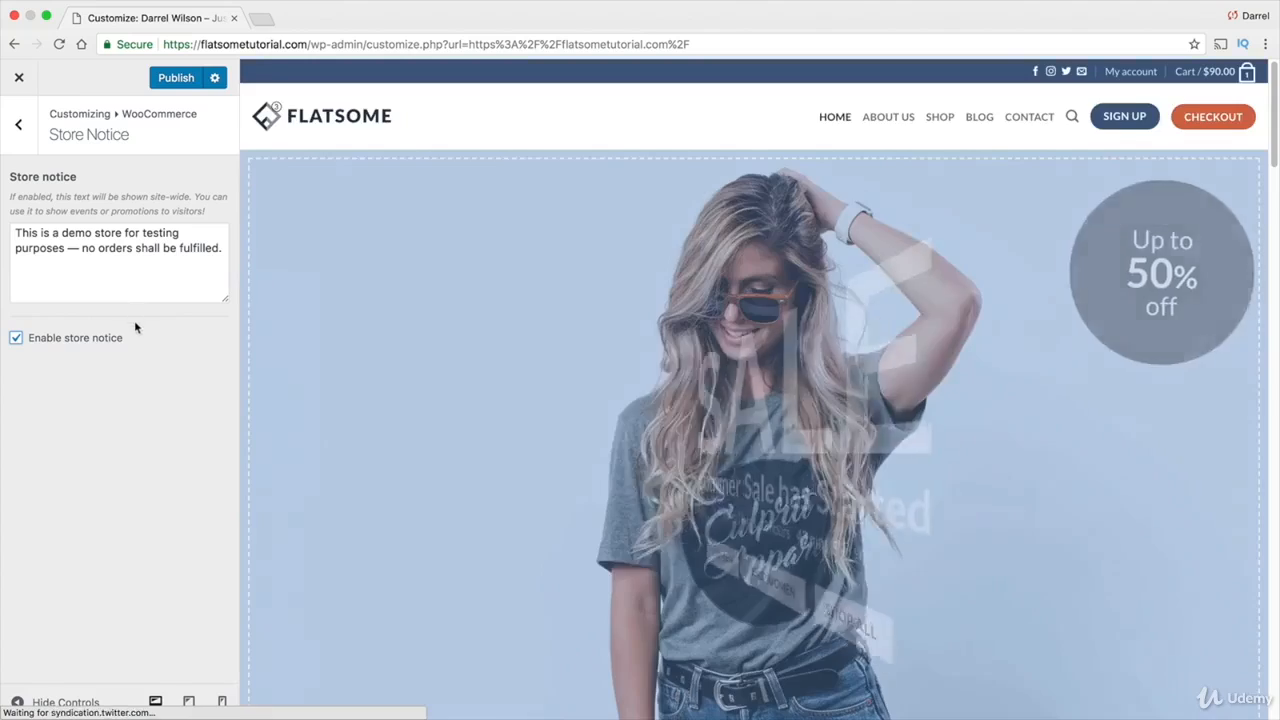
scroll(363, 443, "down", 15)
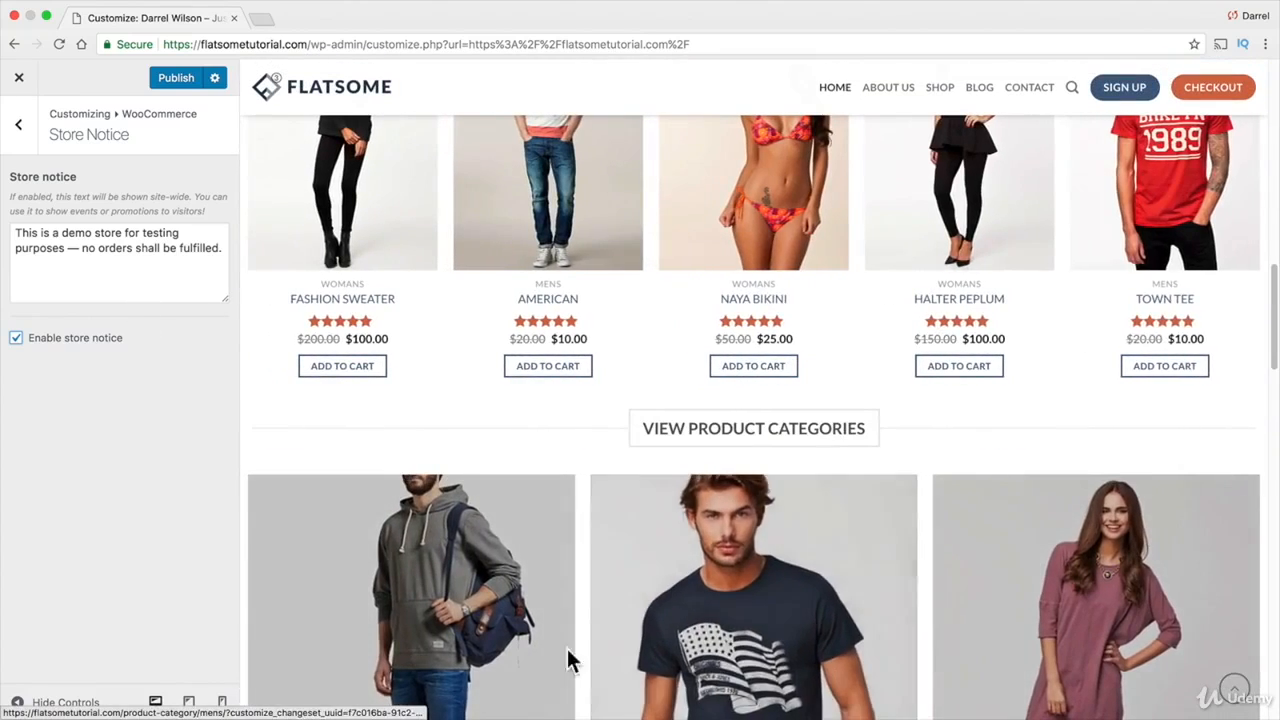
Keep Show products as the shop page display in the product catalog settings, publish the changes and close the customizer.
left_click(17, 133)
left_click(70, 215)
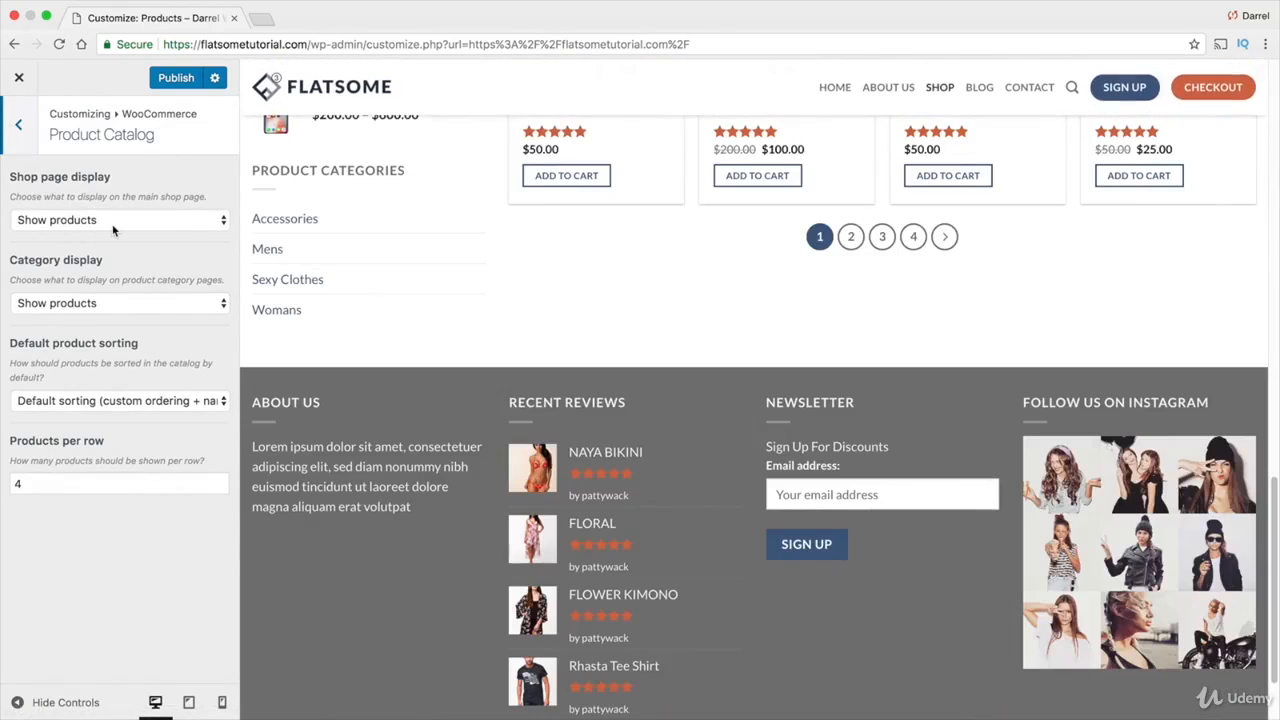
left_click(113, 222)
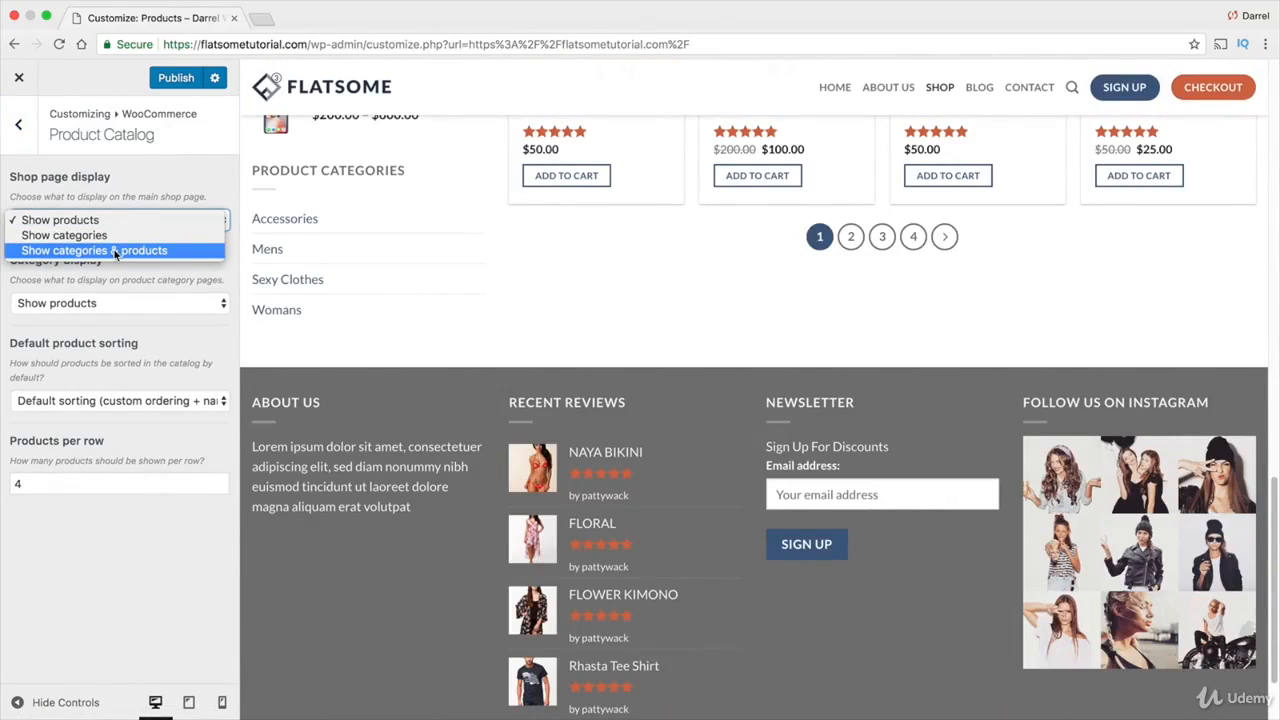
left_click(116, 220)
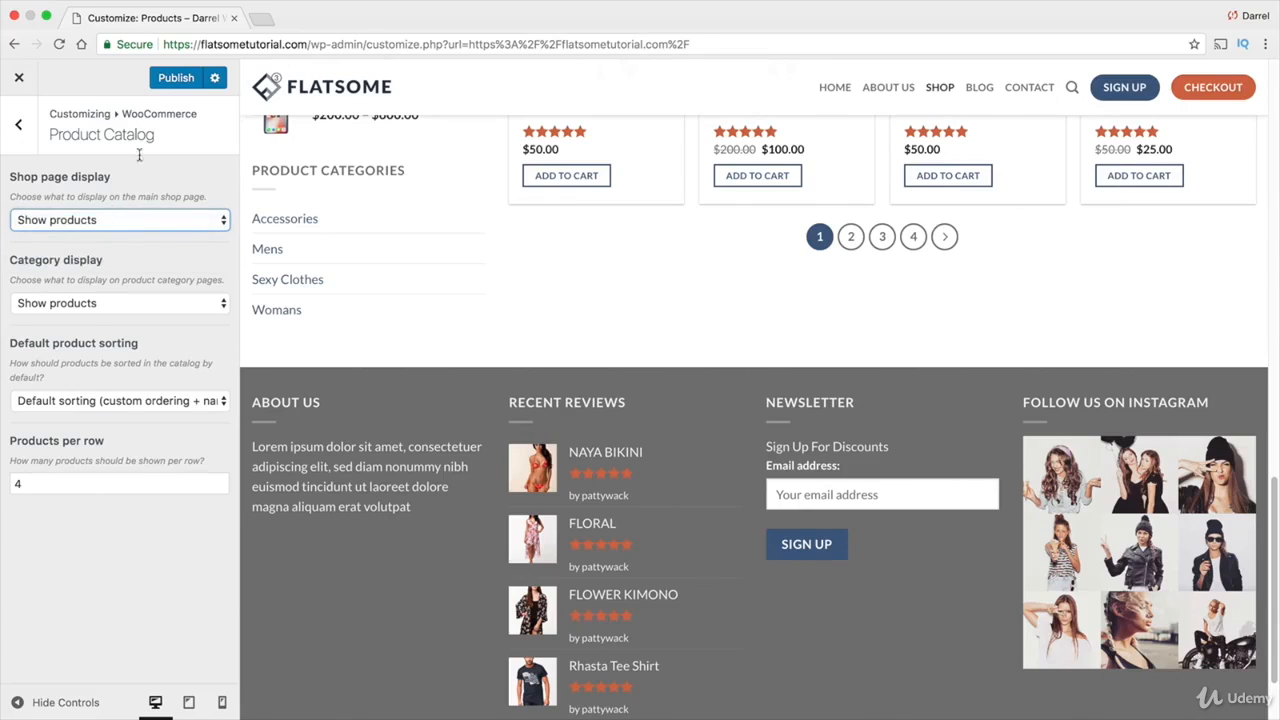
scroll(411, 336, "up", 1)
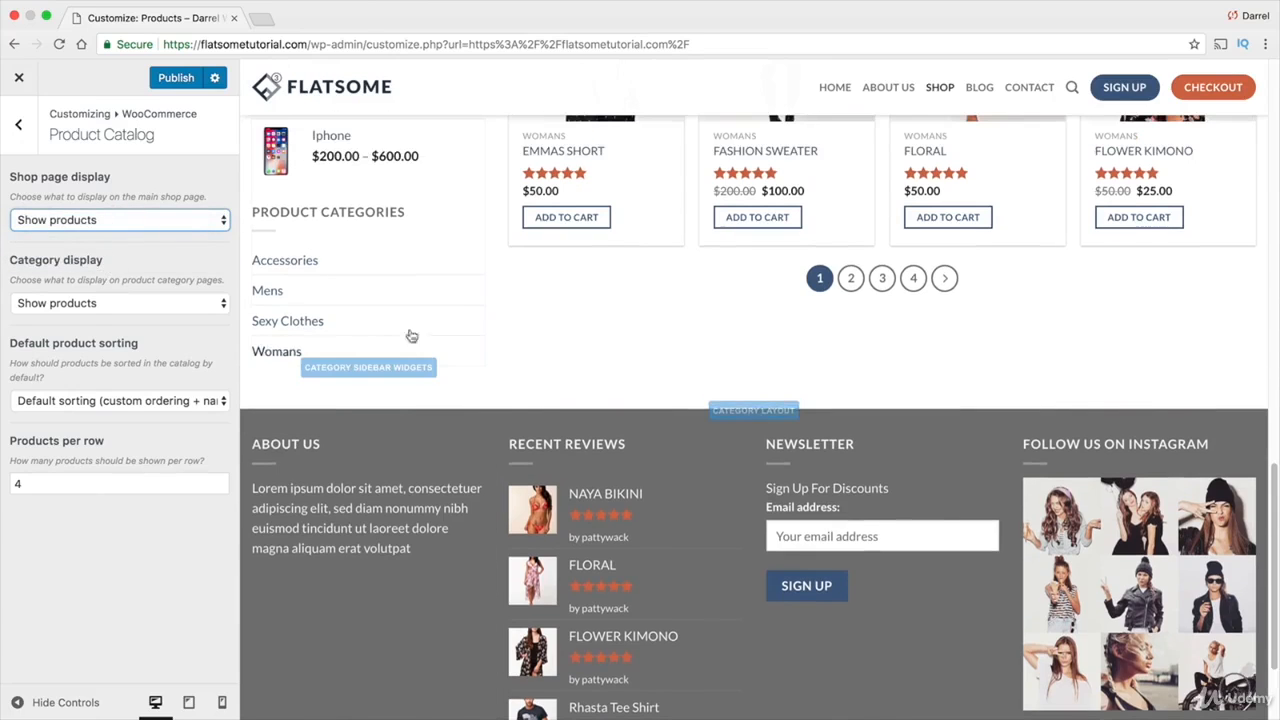
left_click(176, 78)
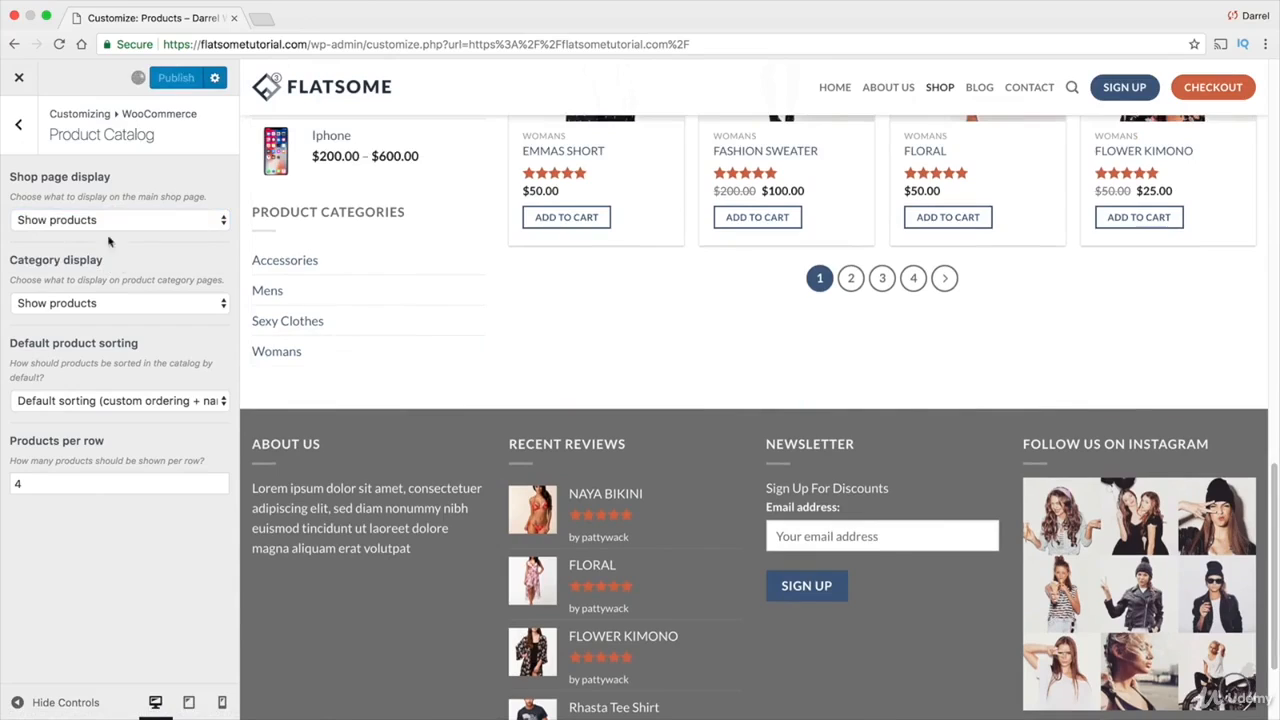
left_click(20, 80)
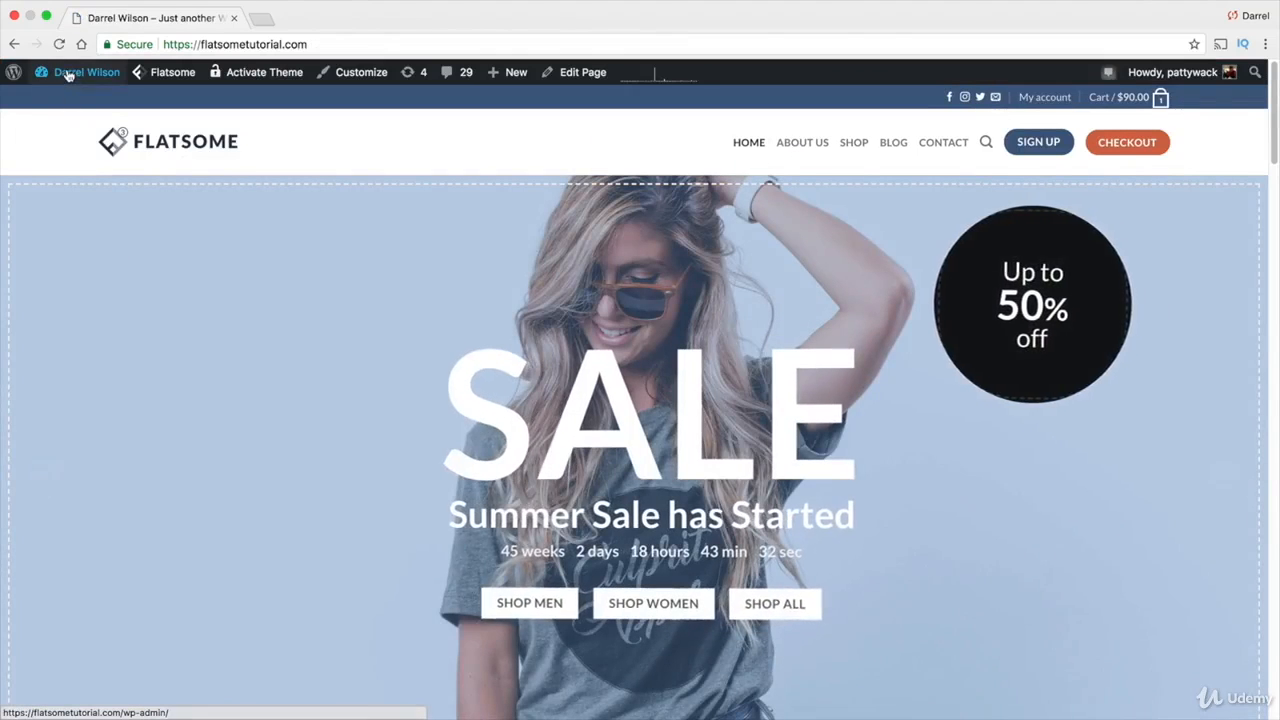
Go to the site's admin dashboard and open the WooCommerce general settings.
mouse_move(68, 76)
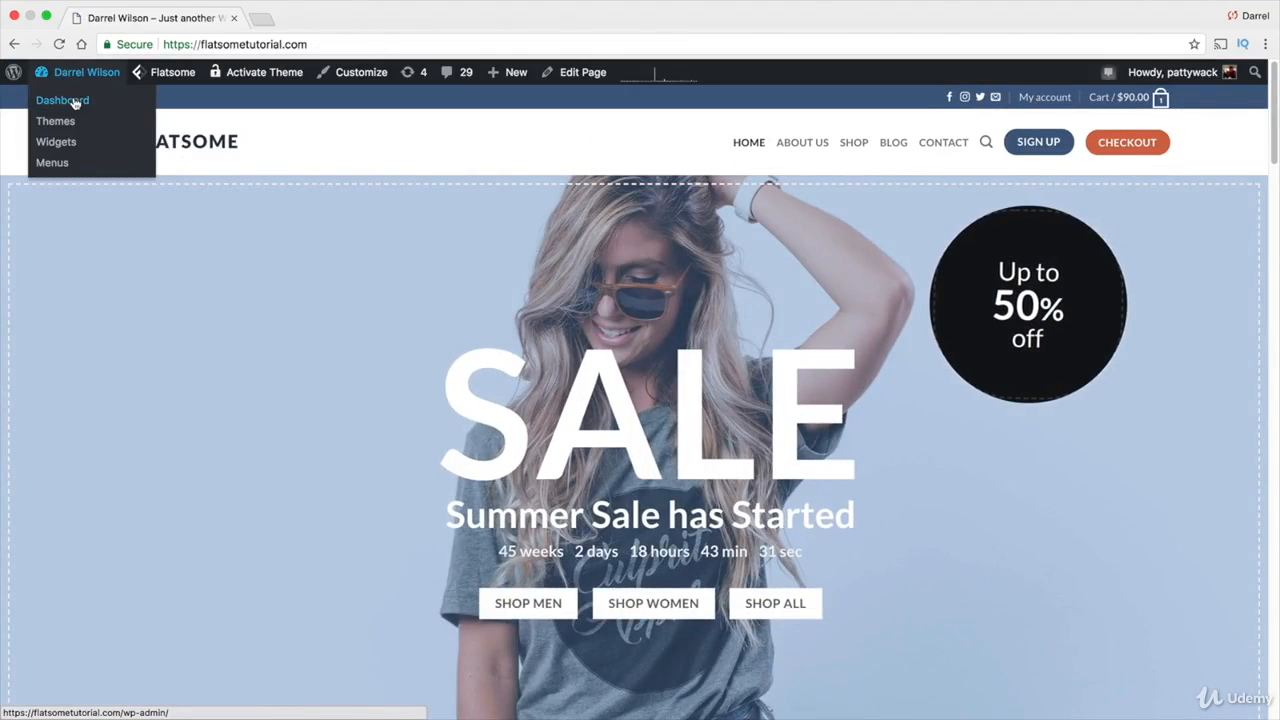
left_click(75, 104)
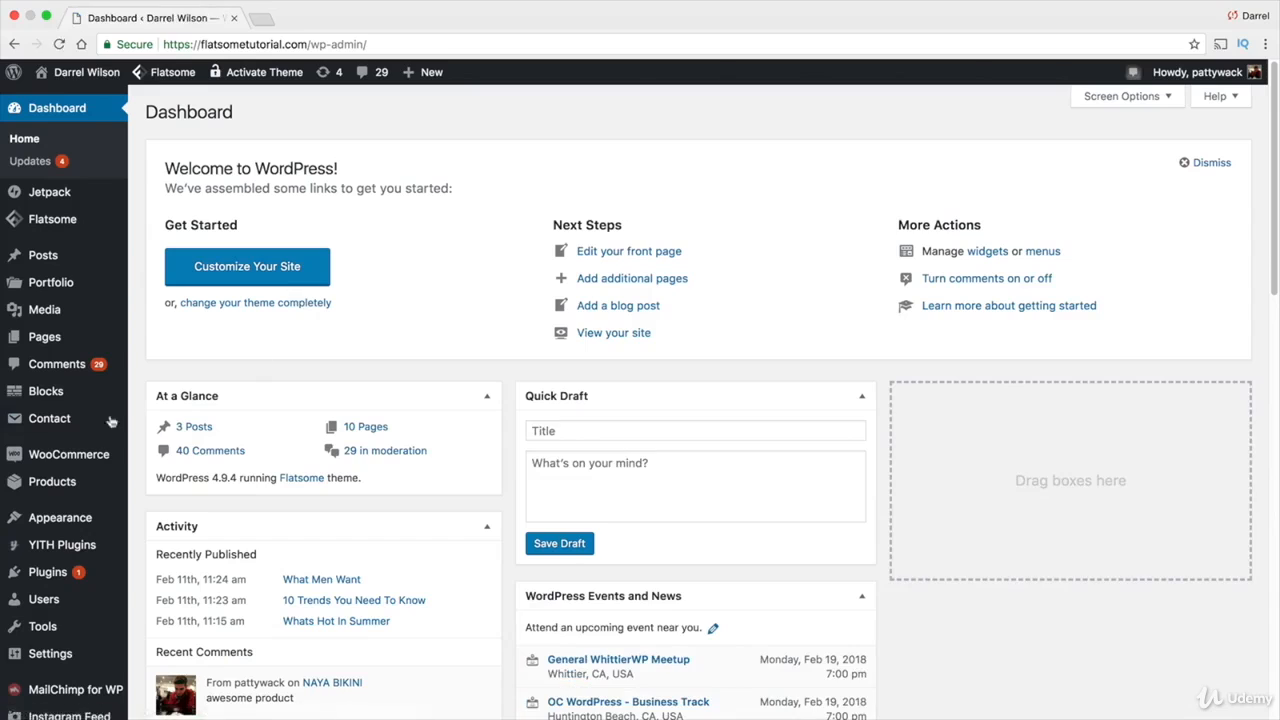
mouse_move(90, 455)
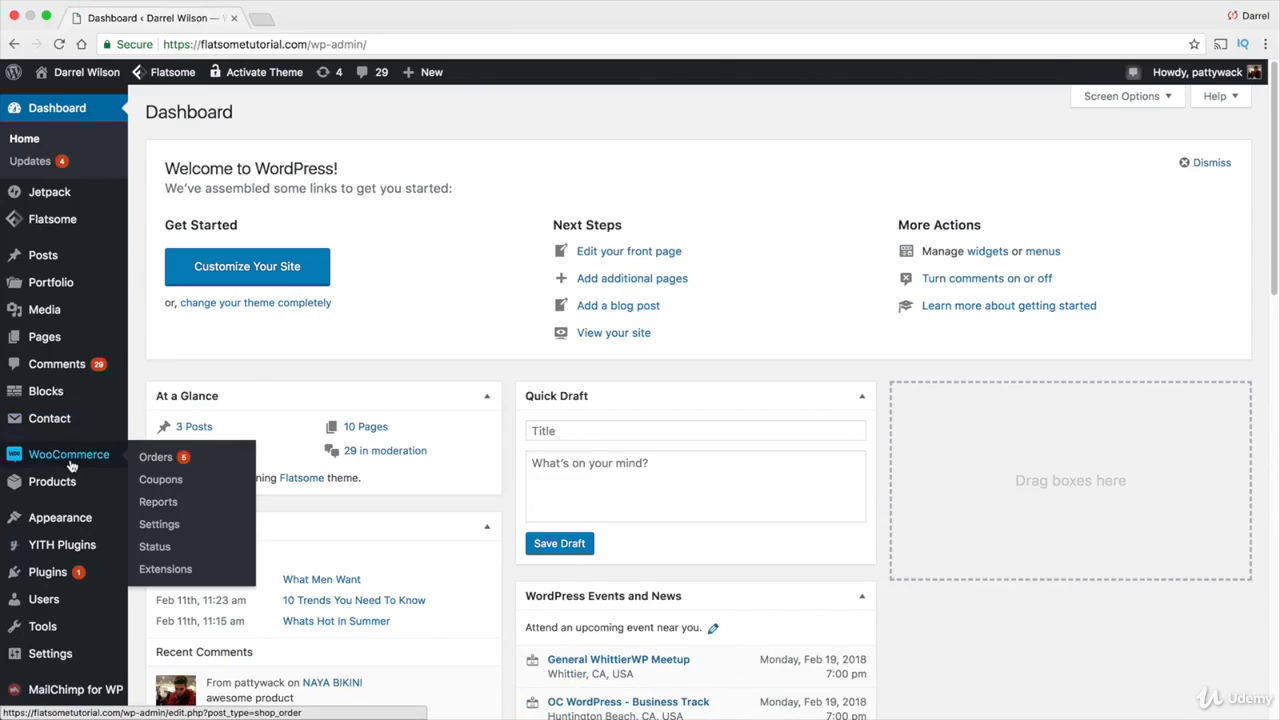
left_click(184, 526)
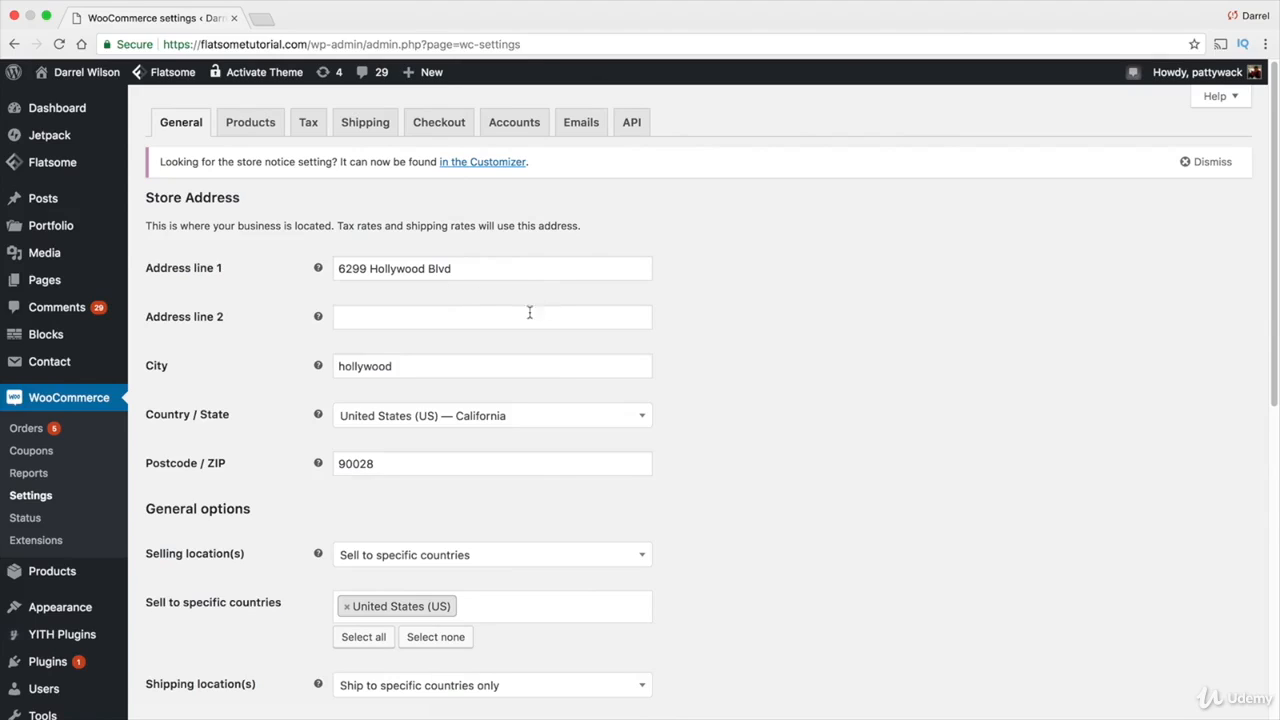
Try Sell to all countries and Sell to specific countries as the store's selling location option.
scroll(490, 311, "down", 1)
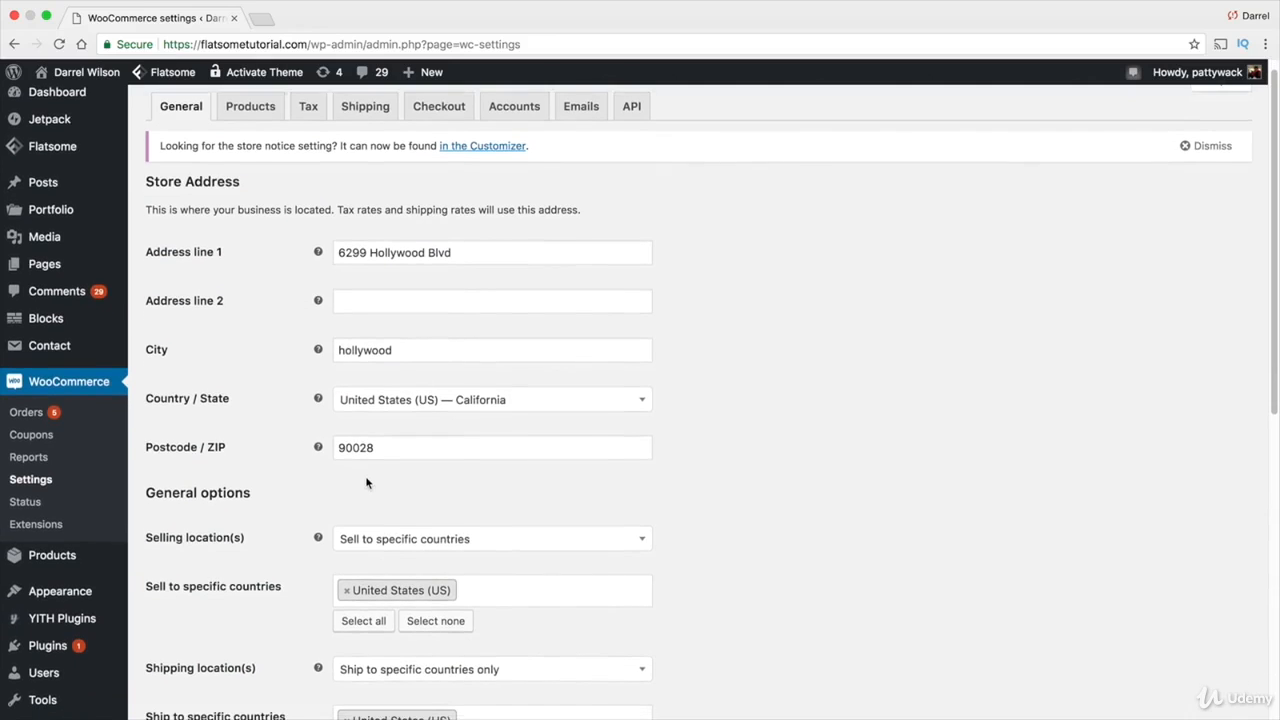
scroll(366, 484, "down", 3)
left_click(375, 477)
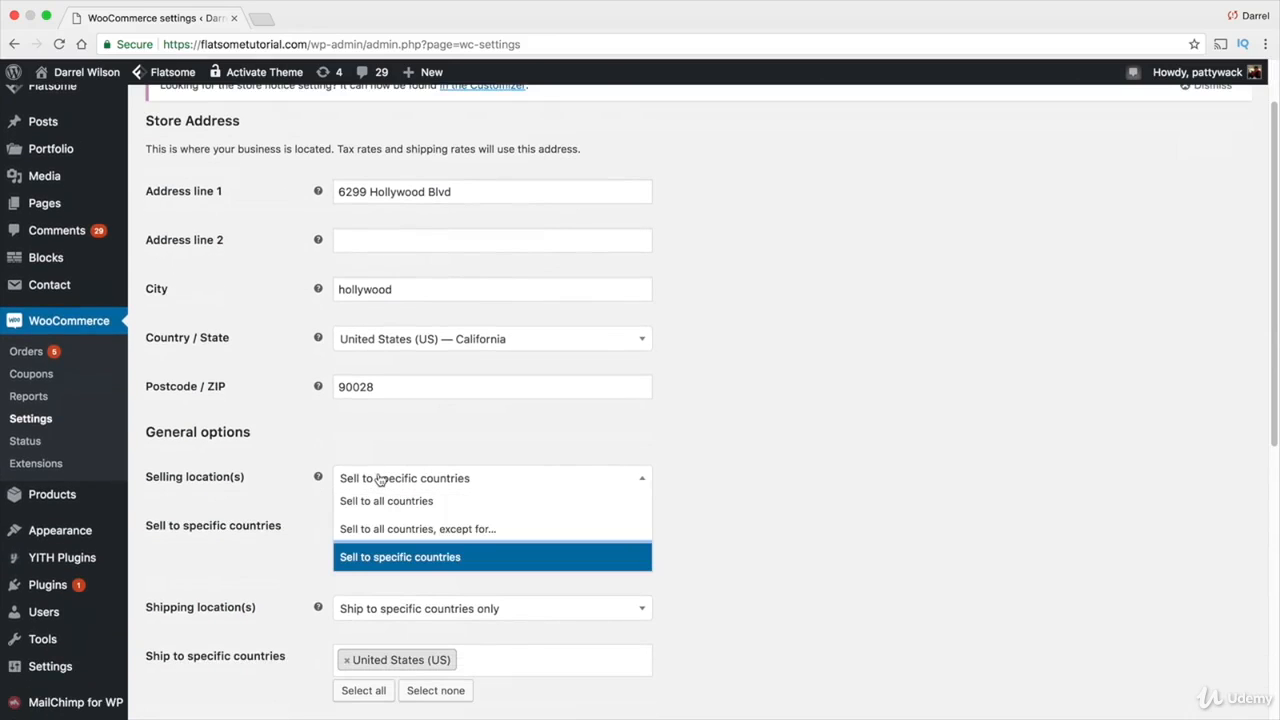
left_click(380, 500)
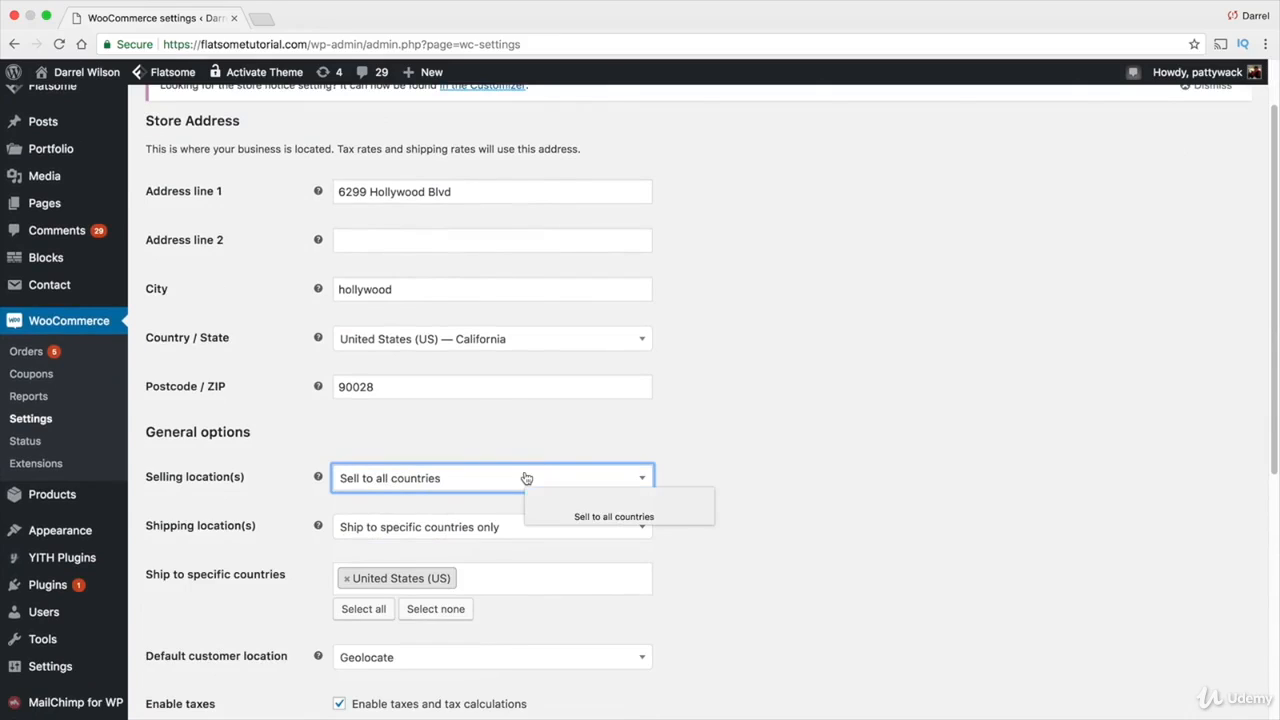
left_click(427, 481)
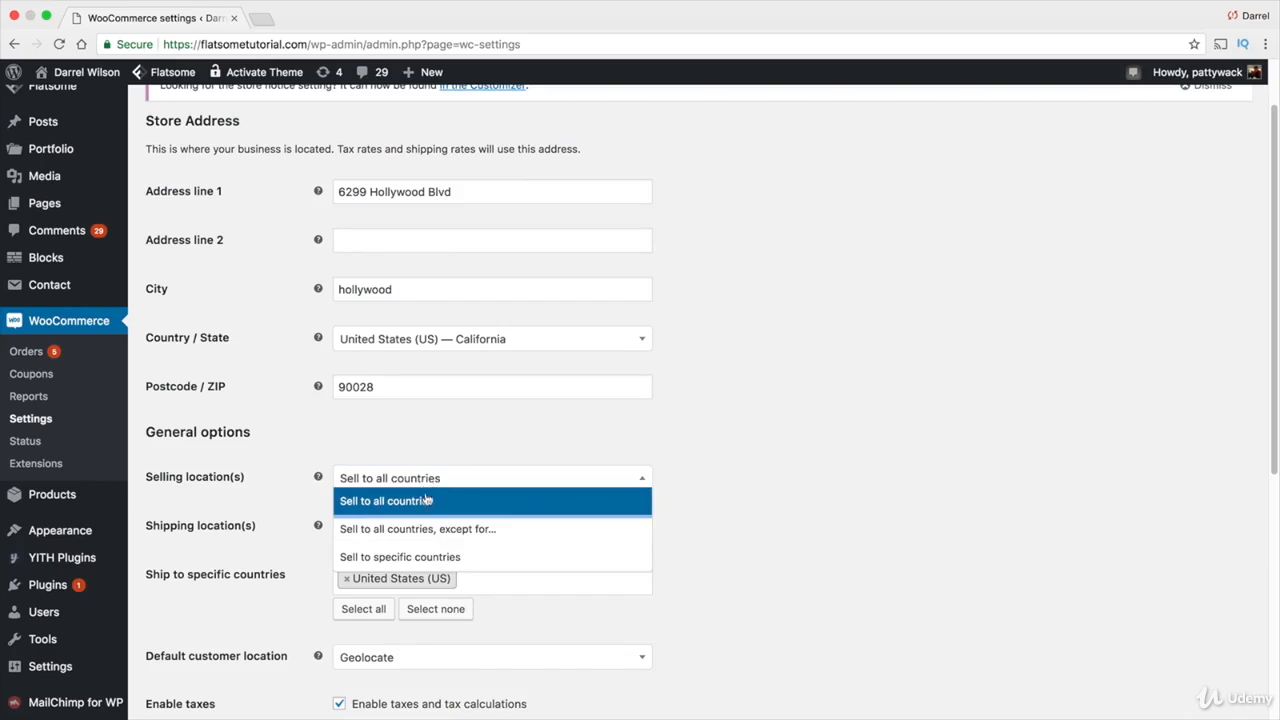
left_click(427, 557)
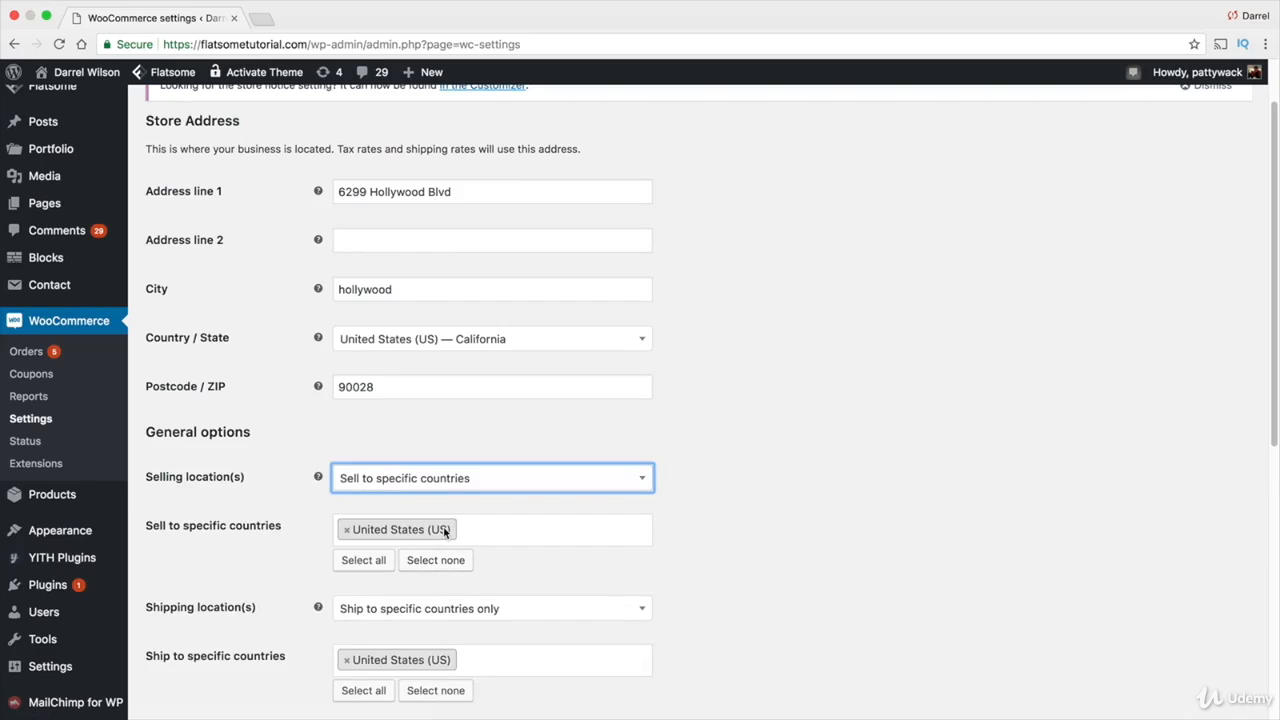
left_click(458, 481)
left_click(458, 502)
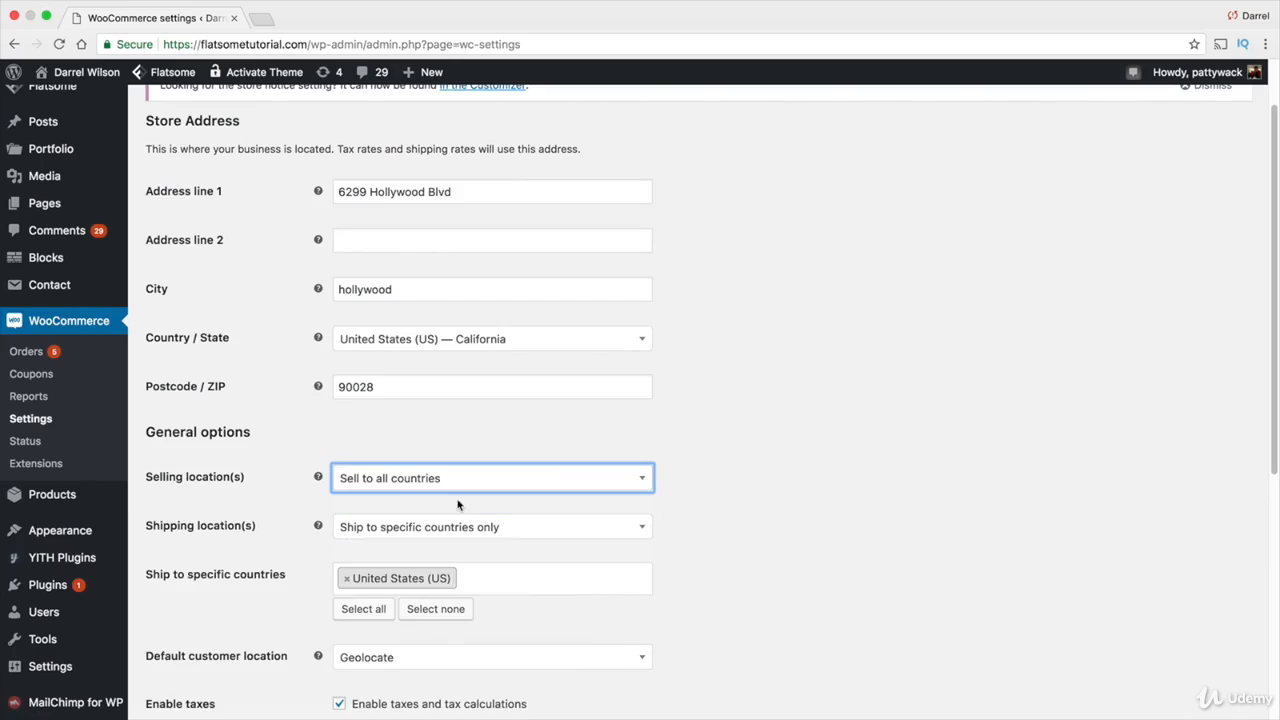
Set the selling locations to all countries except Antarctica.
left_click(591, 478)
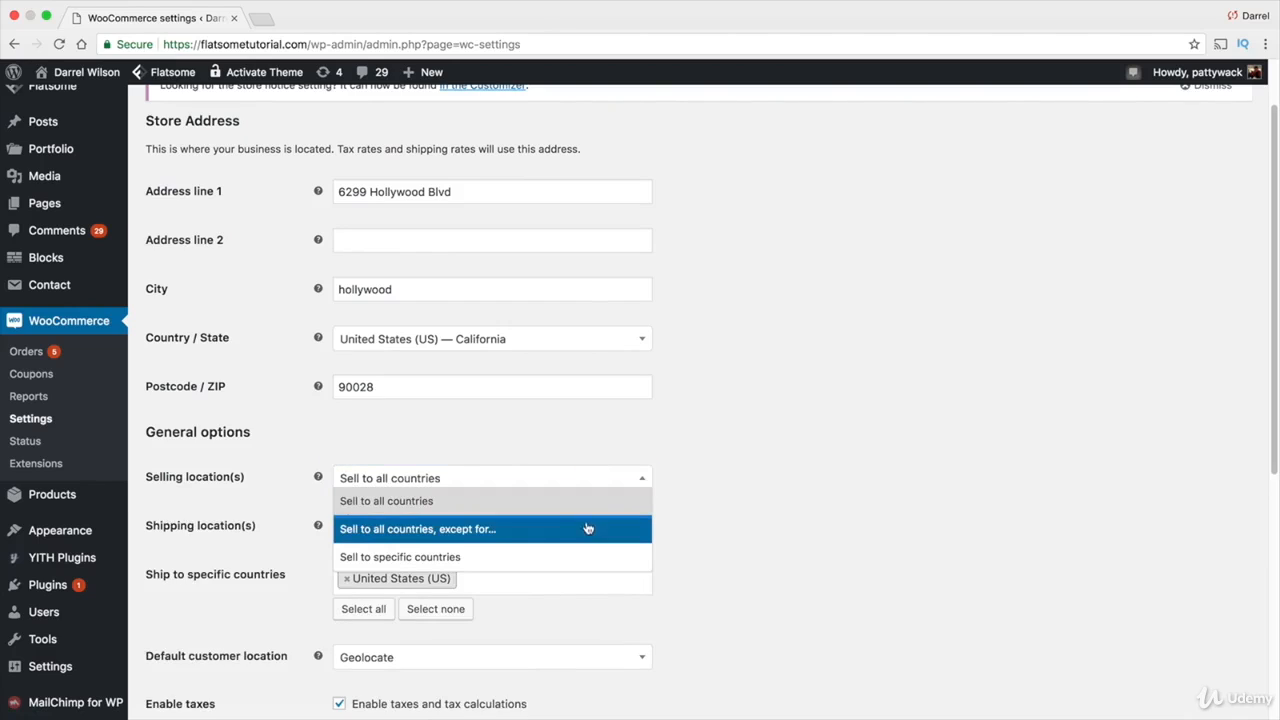
left_click(502, 528)
left_click(508, 532)
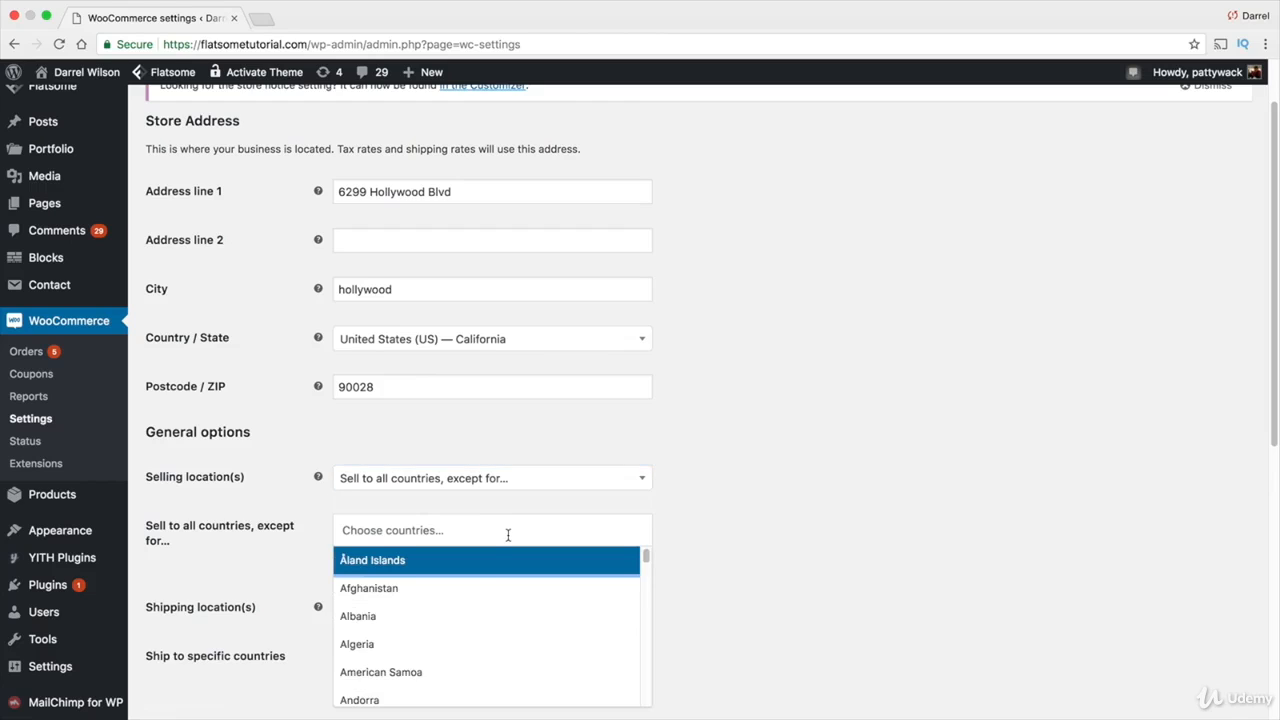
scroll(491, 574, "down", 8)
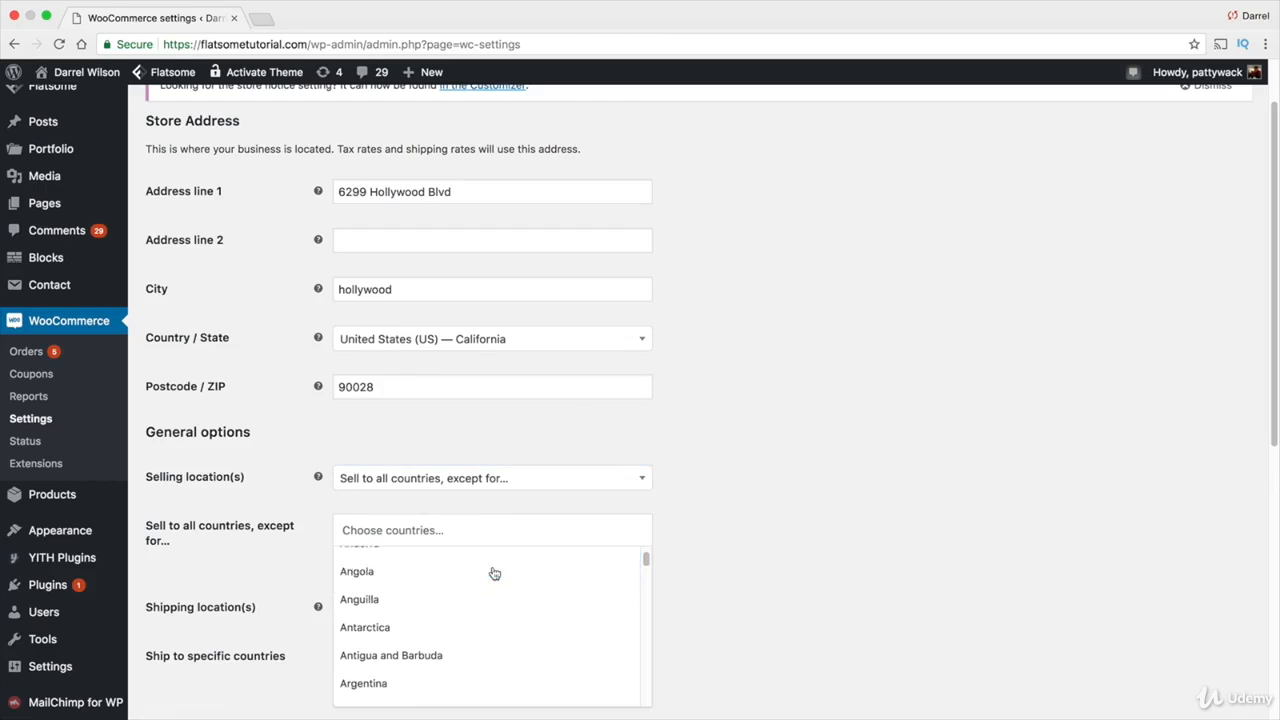
scroll(480, 663, "up", 2)
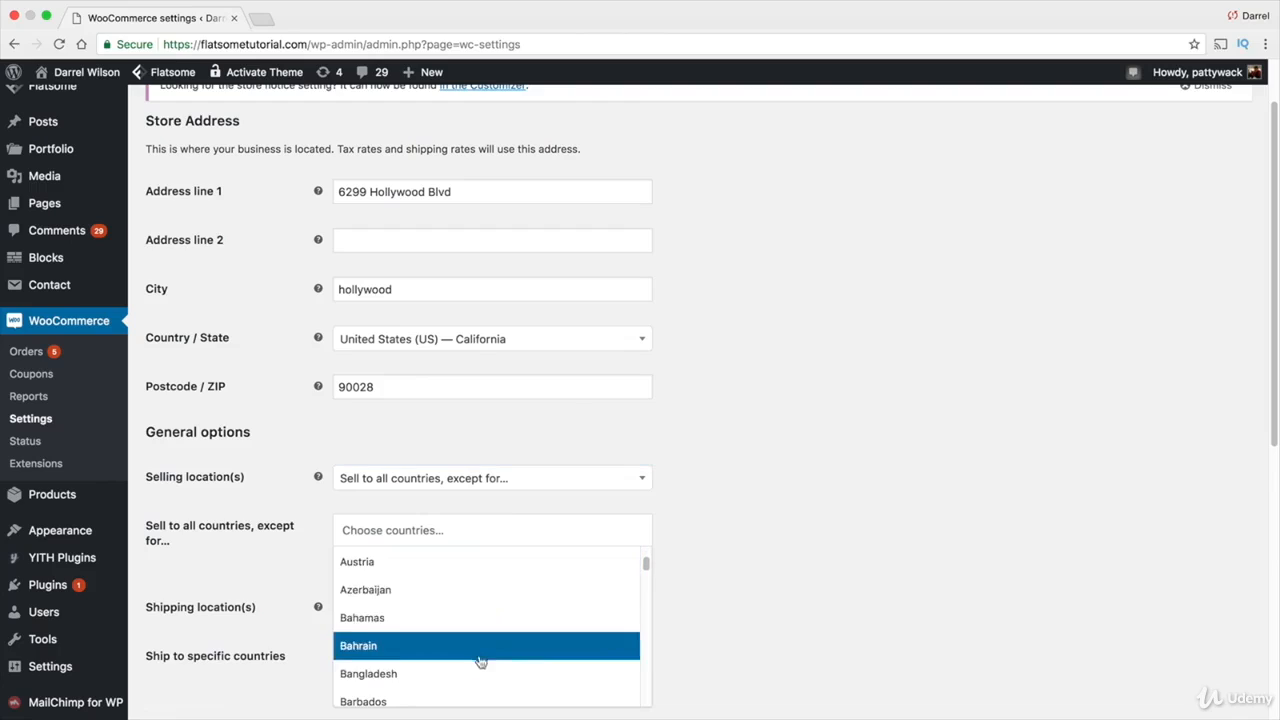
scroll(446, 621, "up", 3)
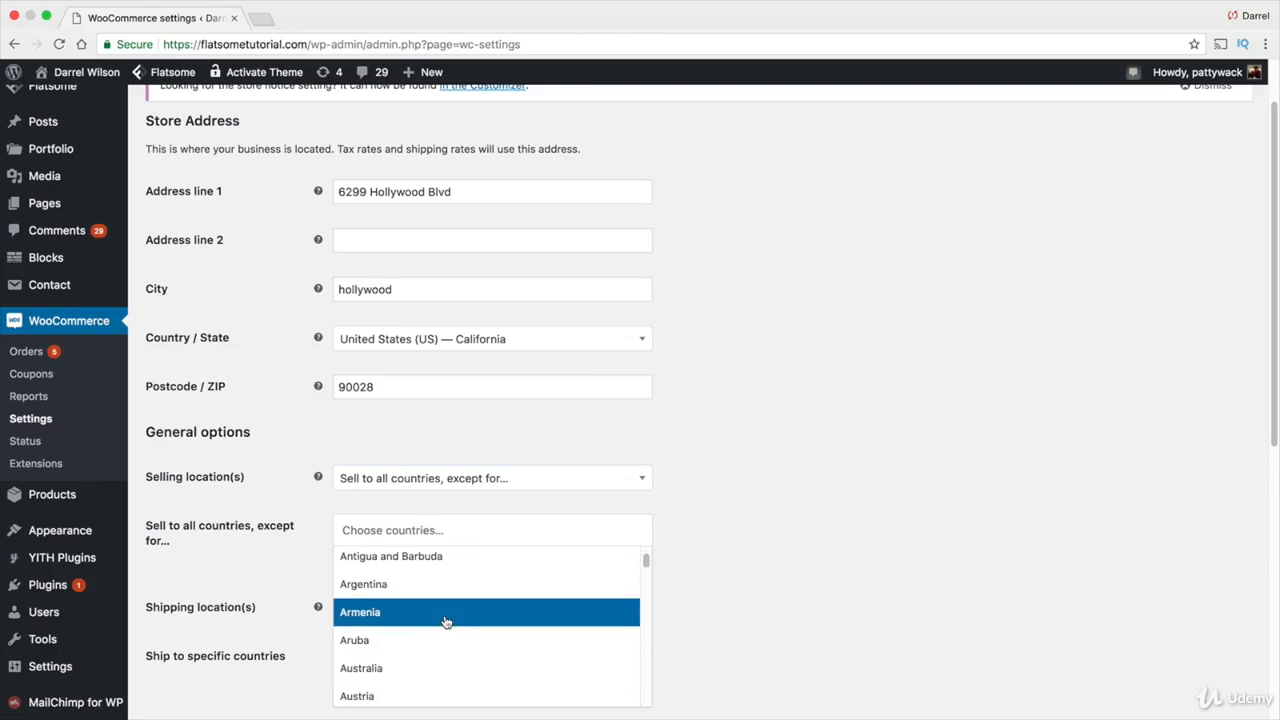
left_click(444, 585)
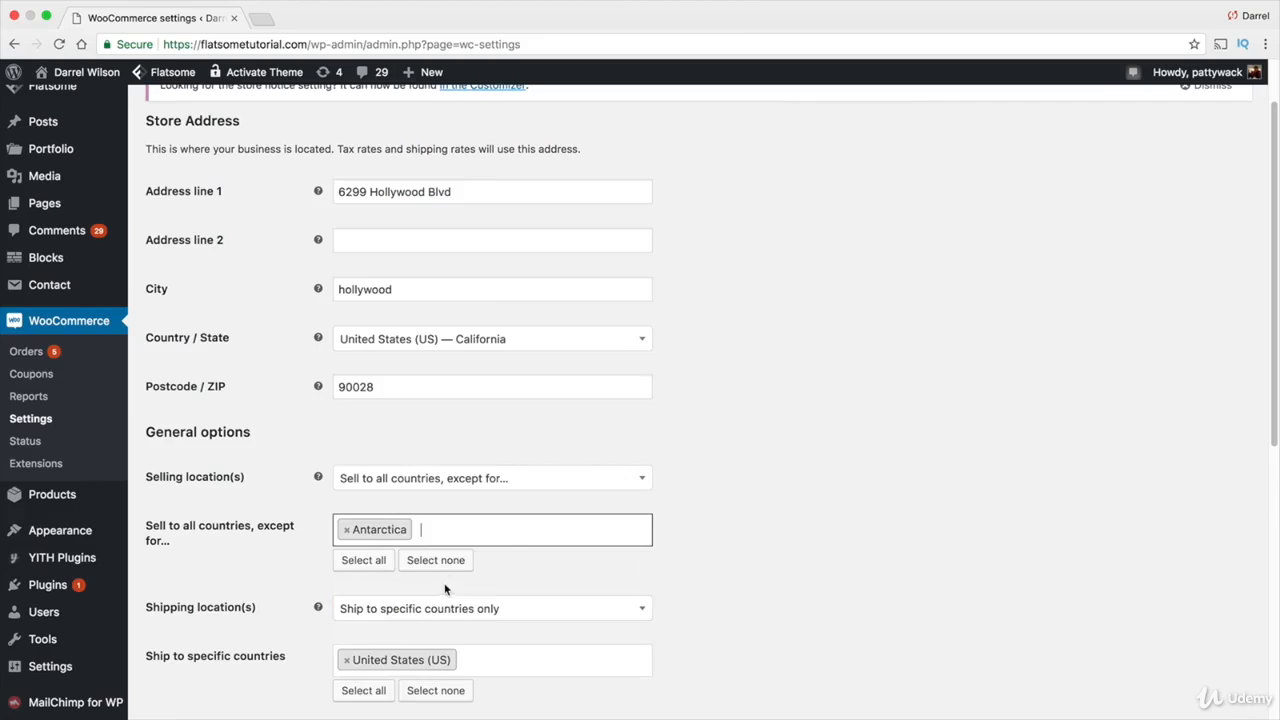
Try Ship to all countries you sell to as the shipping location option.
scroll(600, 489, "down", 1)
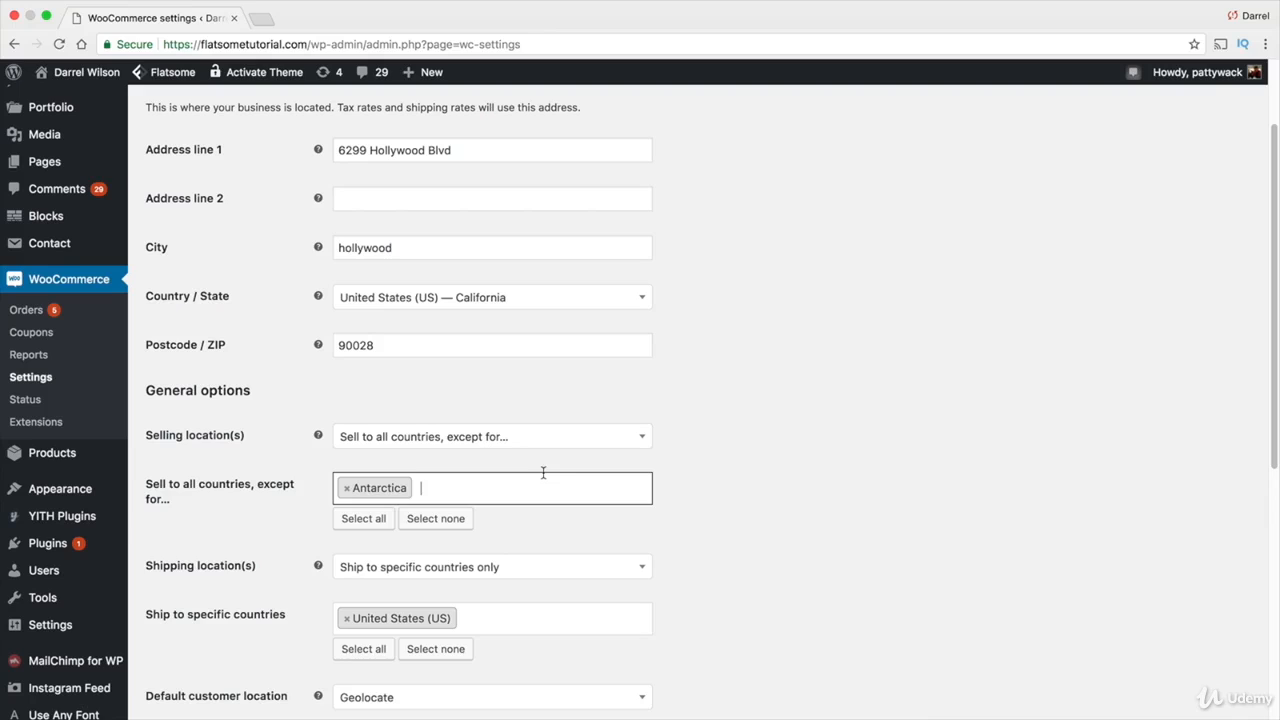
left_click(446, 570)
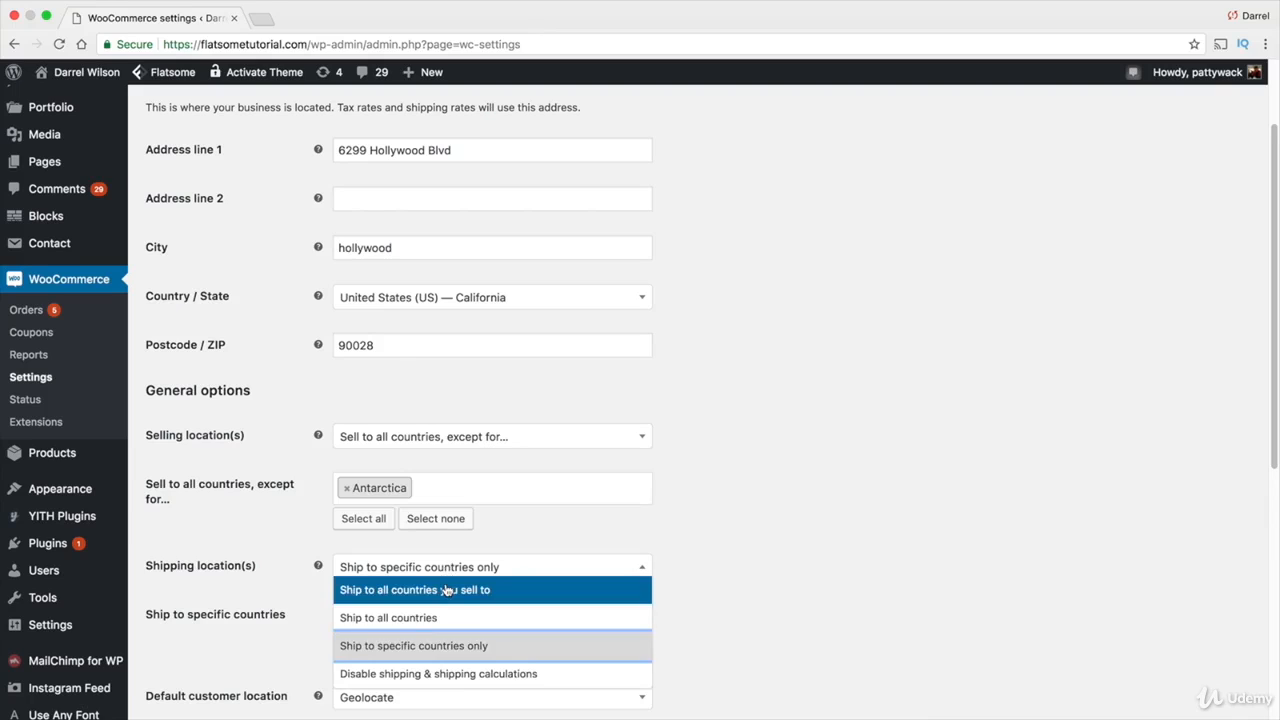
left_click(446, 587)
left_click(446, 578)
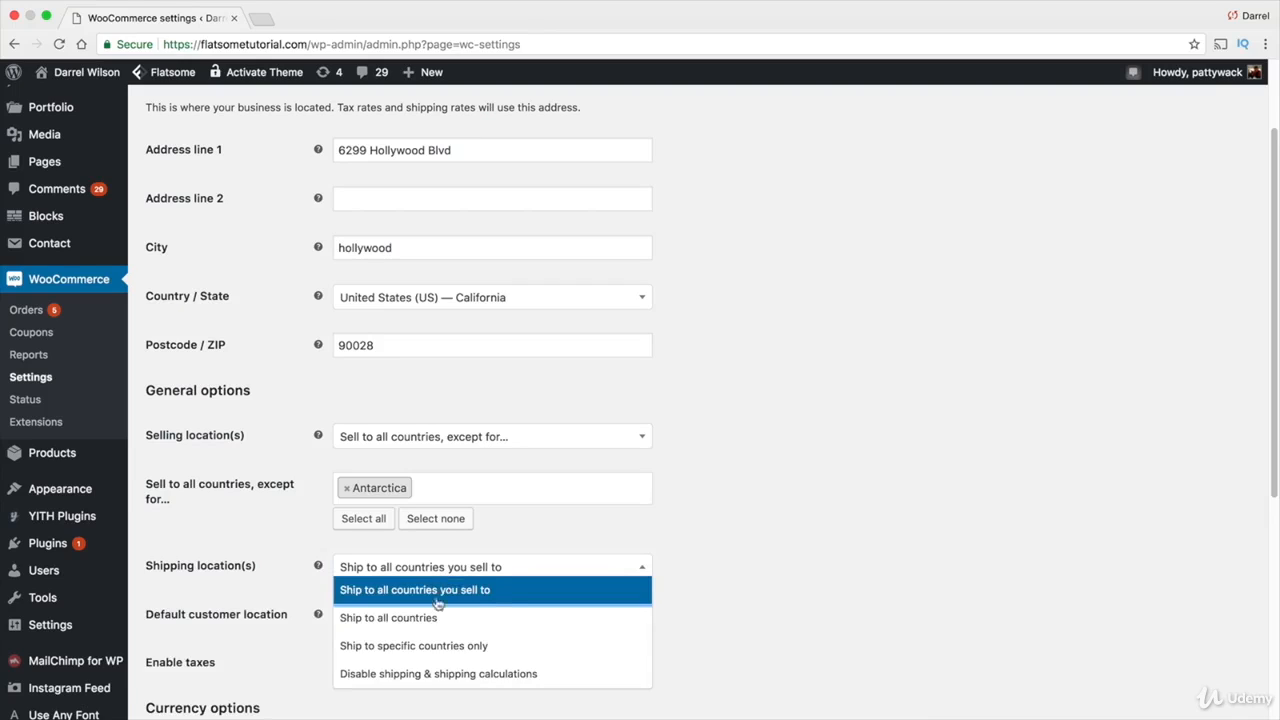
left_click(457, 591)
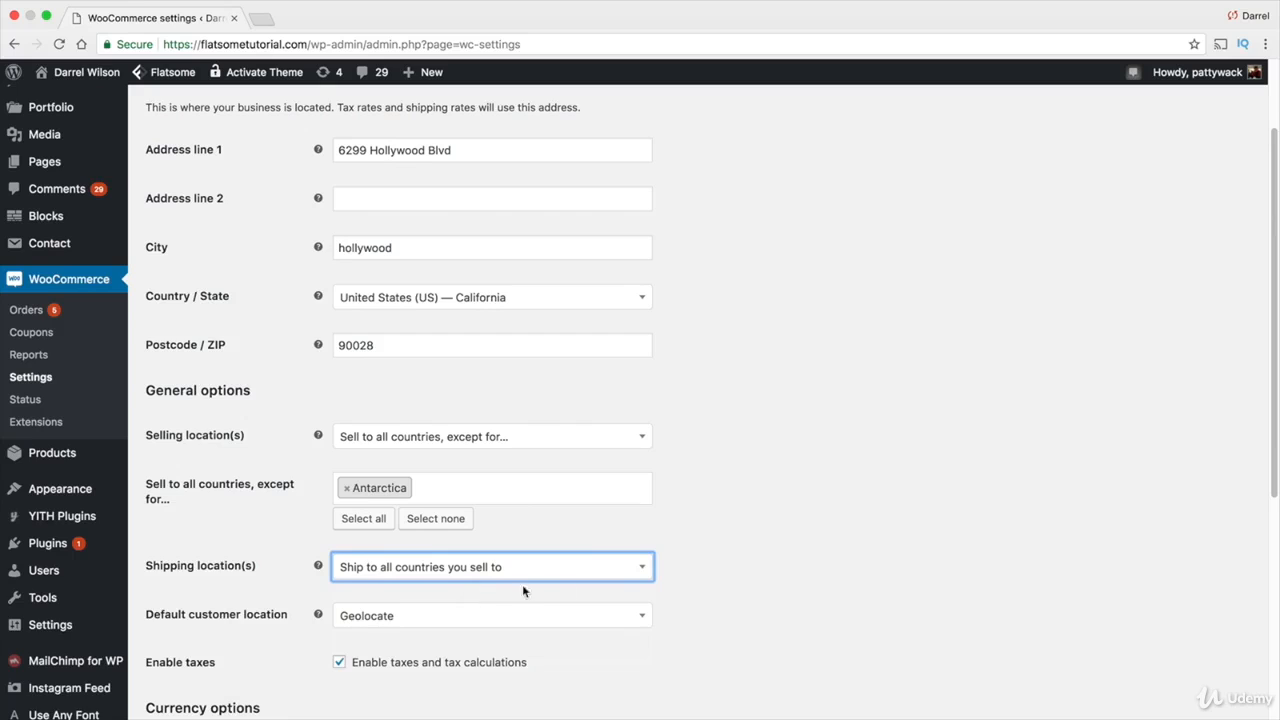
Restrict the shipping locations to specific countries only and add United Kingdom (UK) to the list.
scroll(510, 560, "down", 1)
left_click(513, 541)
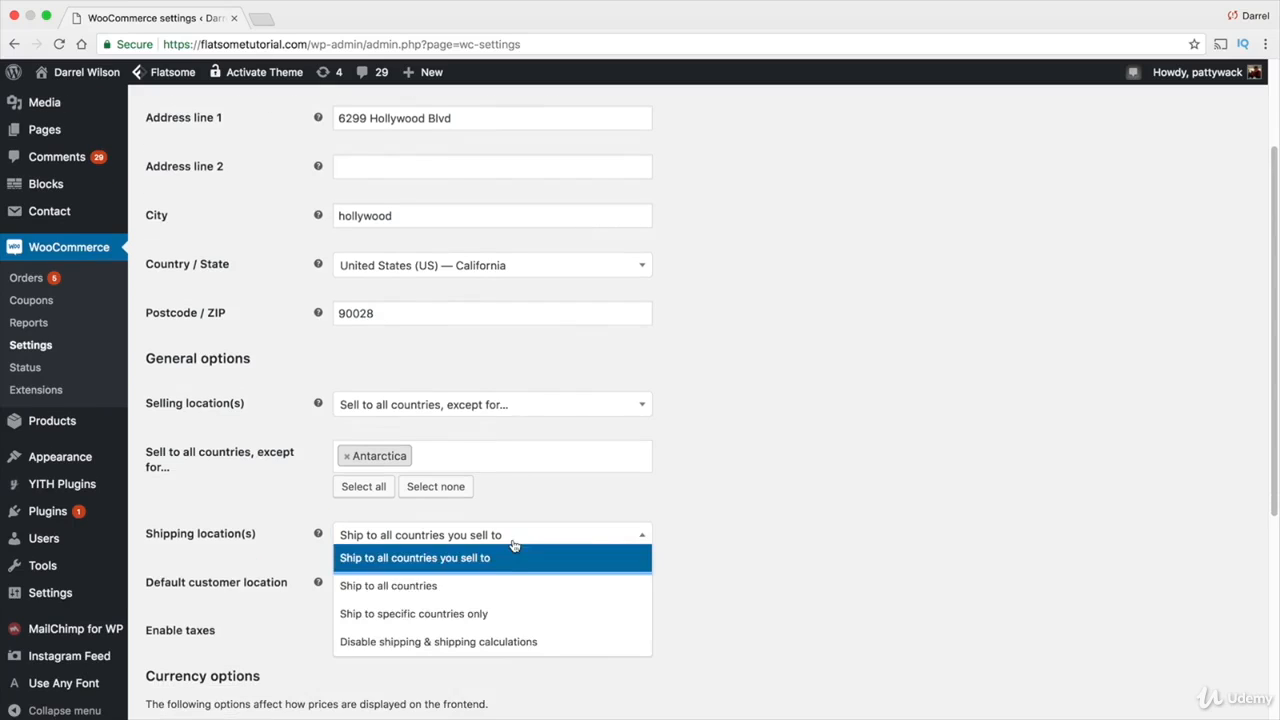
left_click(493, 614)
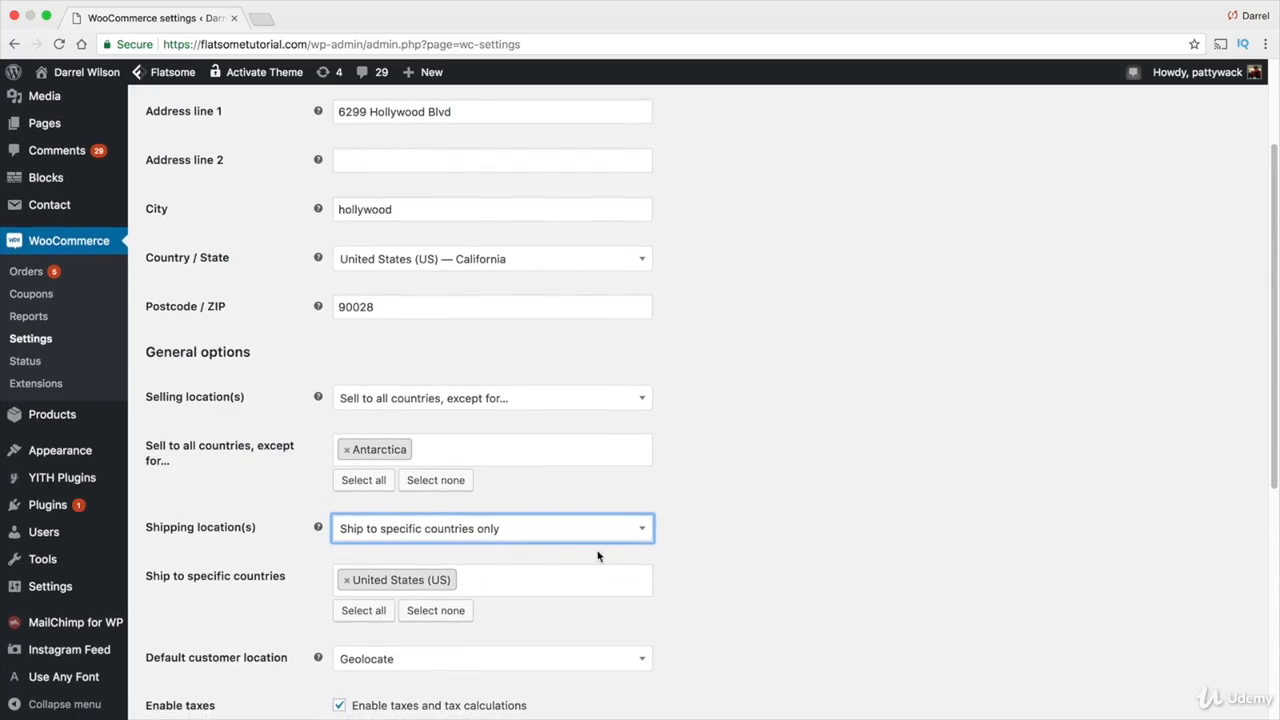
scroll(583, 551, "down", 5)
left_click(486, 356)
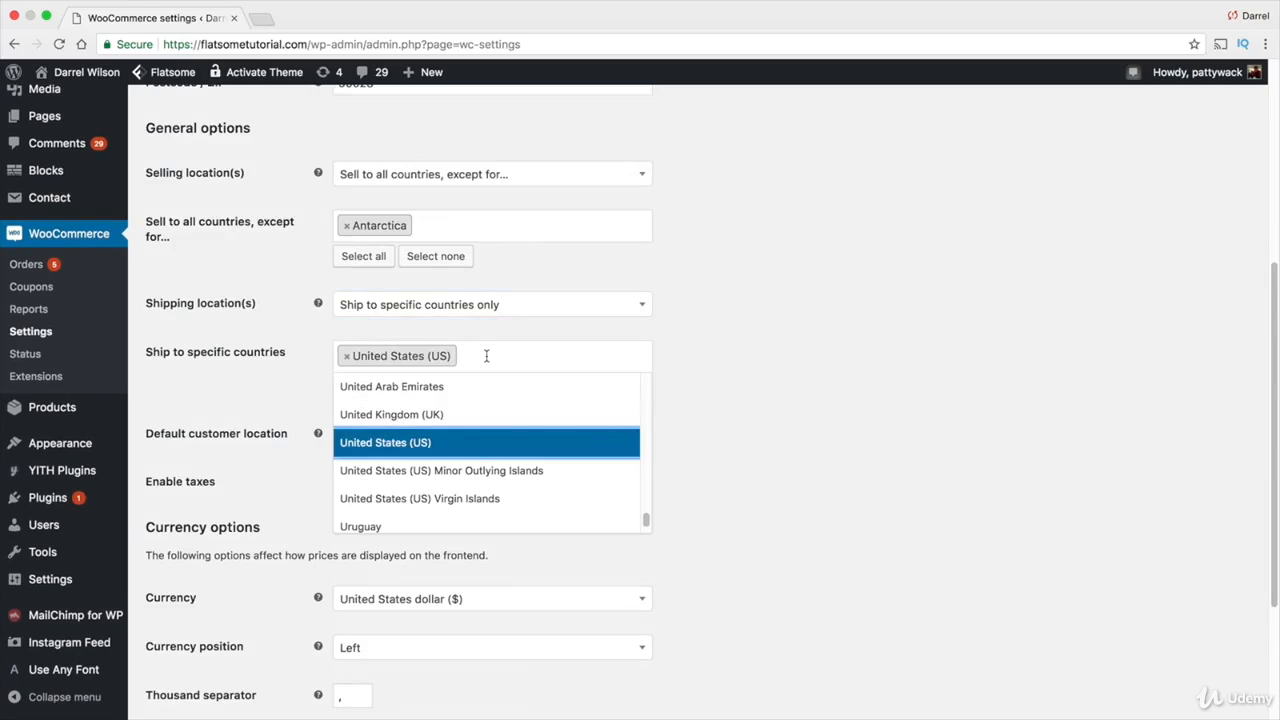
left_click(486, 414)
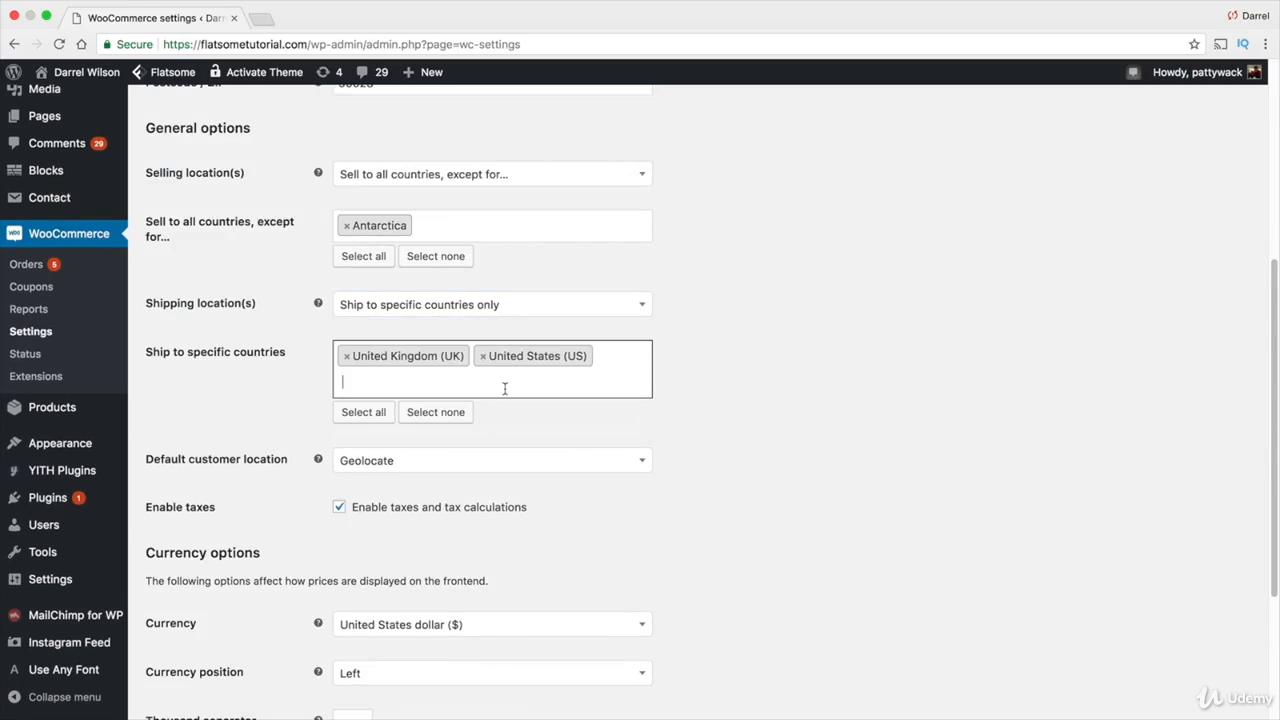
Add Canada to the specific shipping countries and try the Disable shipping & shipping calculations option.
type("can")
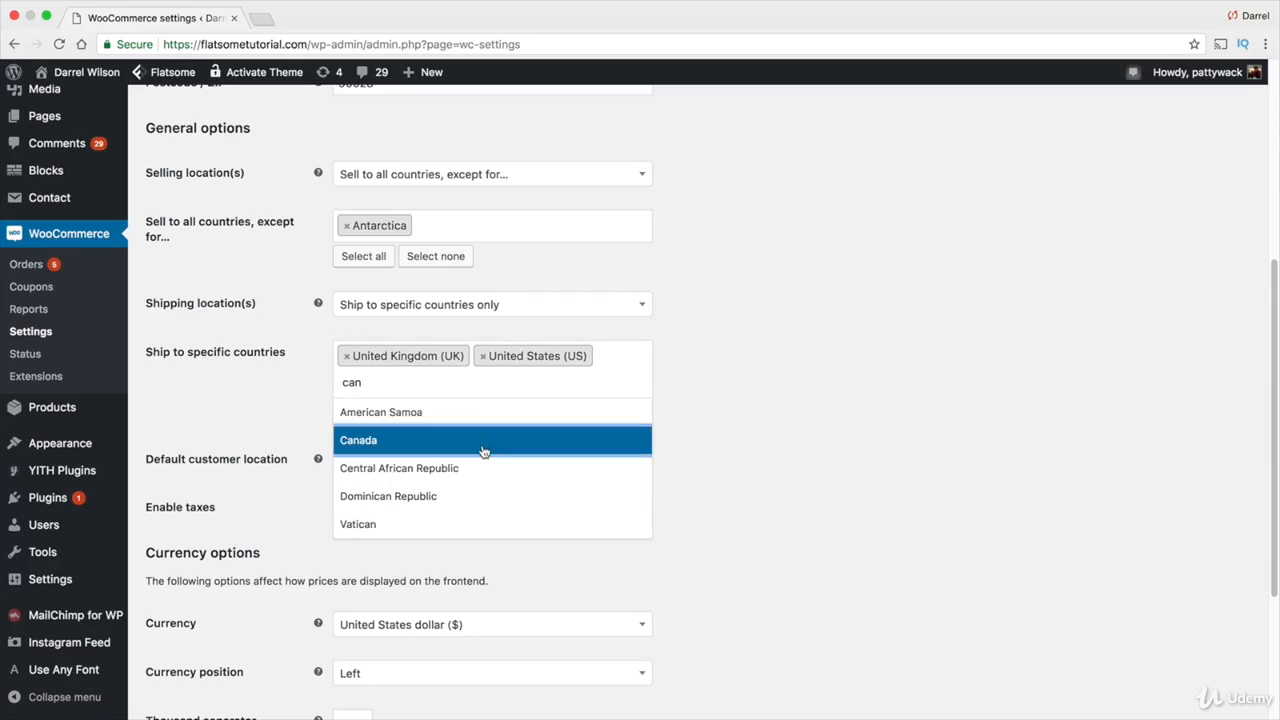
left_click(482, 440)
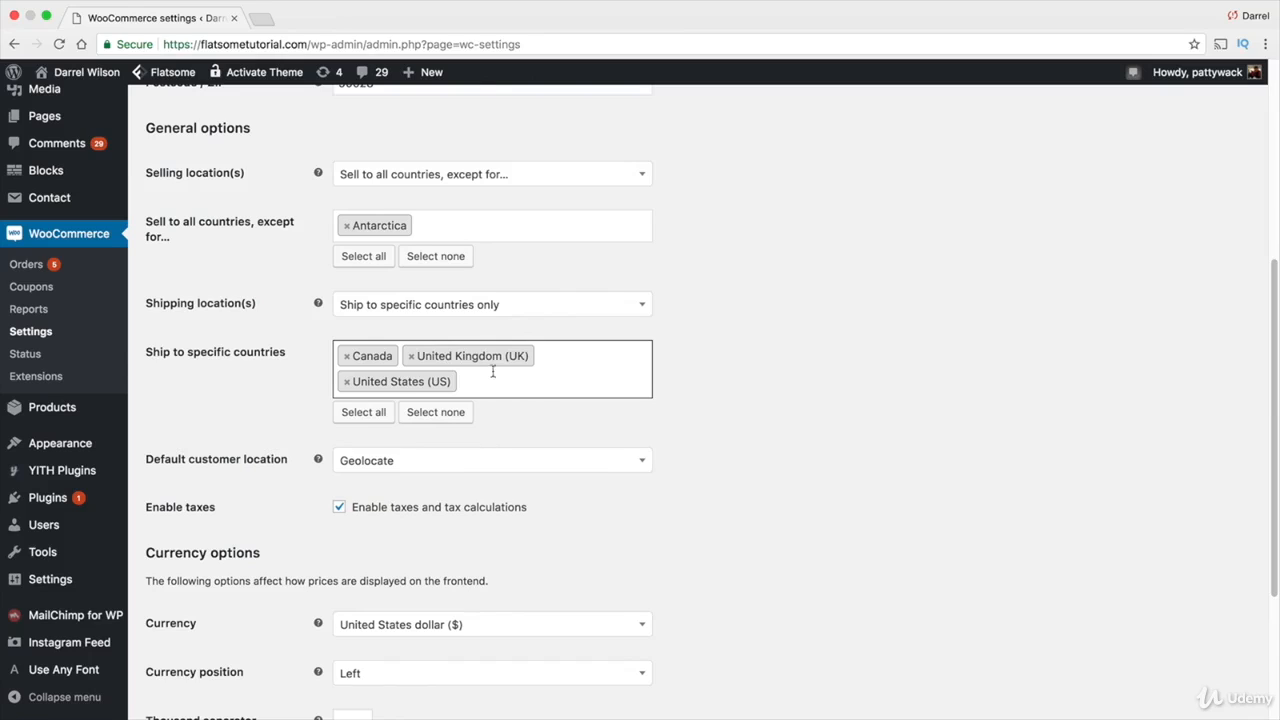
left_click(461, 306)
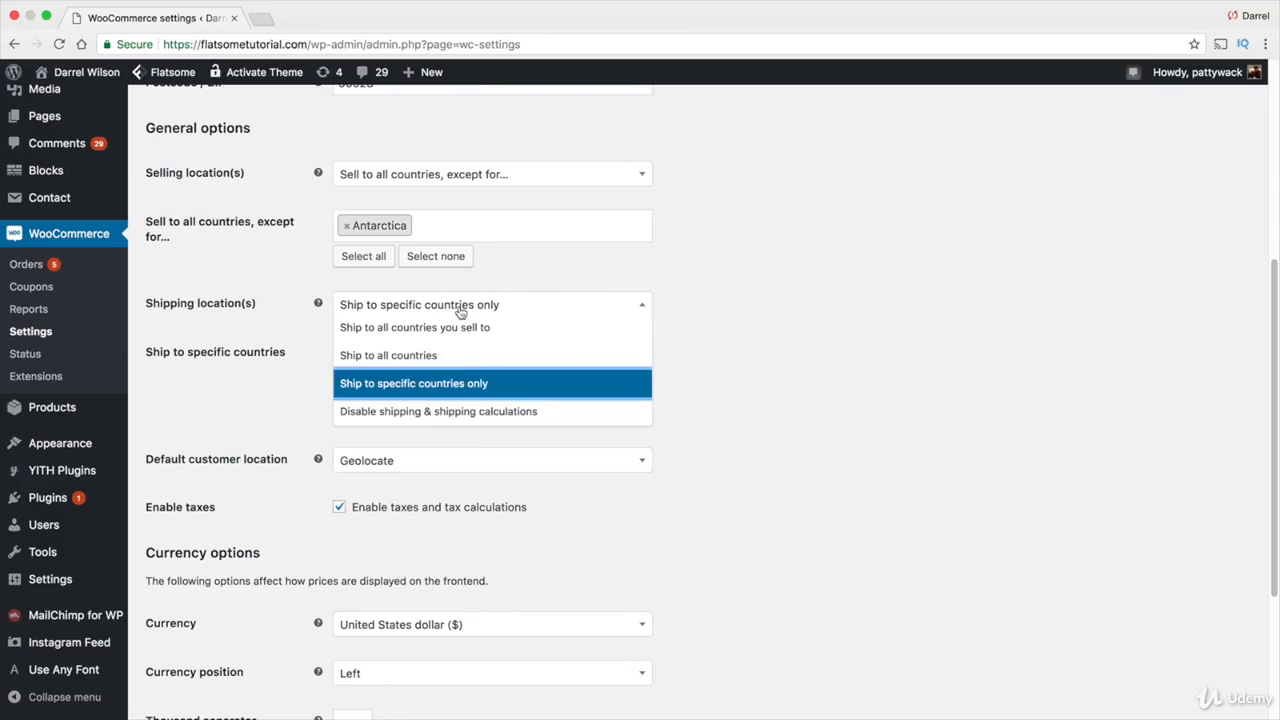
left_click(450, 416)
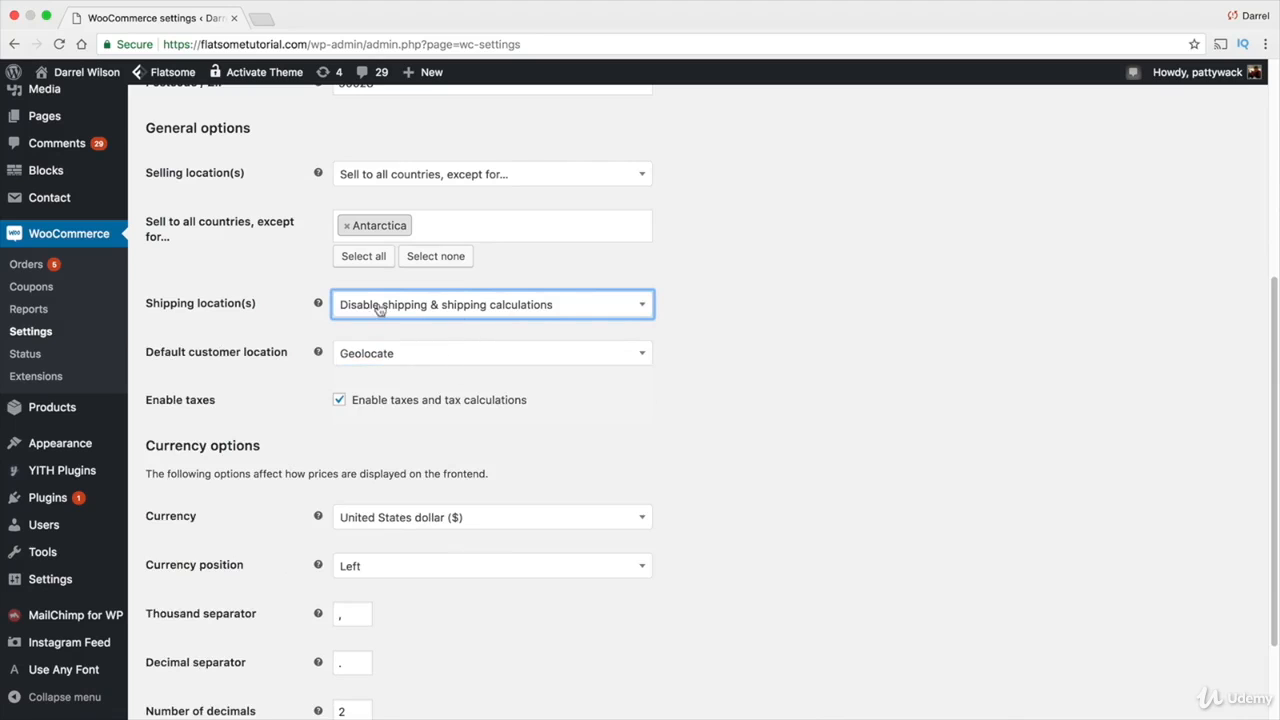
Set the shipping locations to Ship to all countries you sell to.
left_click(514, 314)
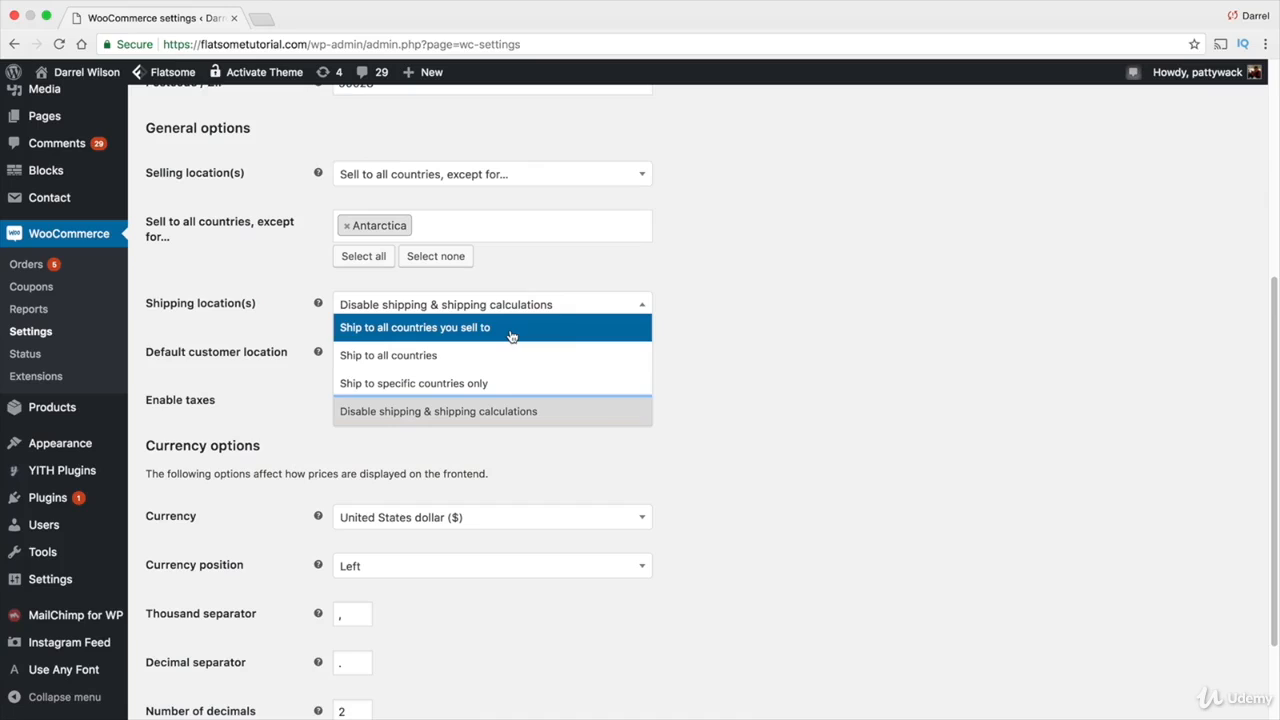
left_click(511, 332)
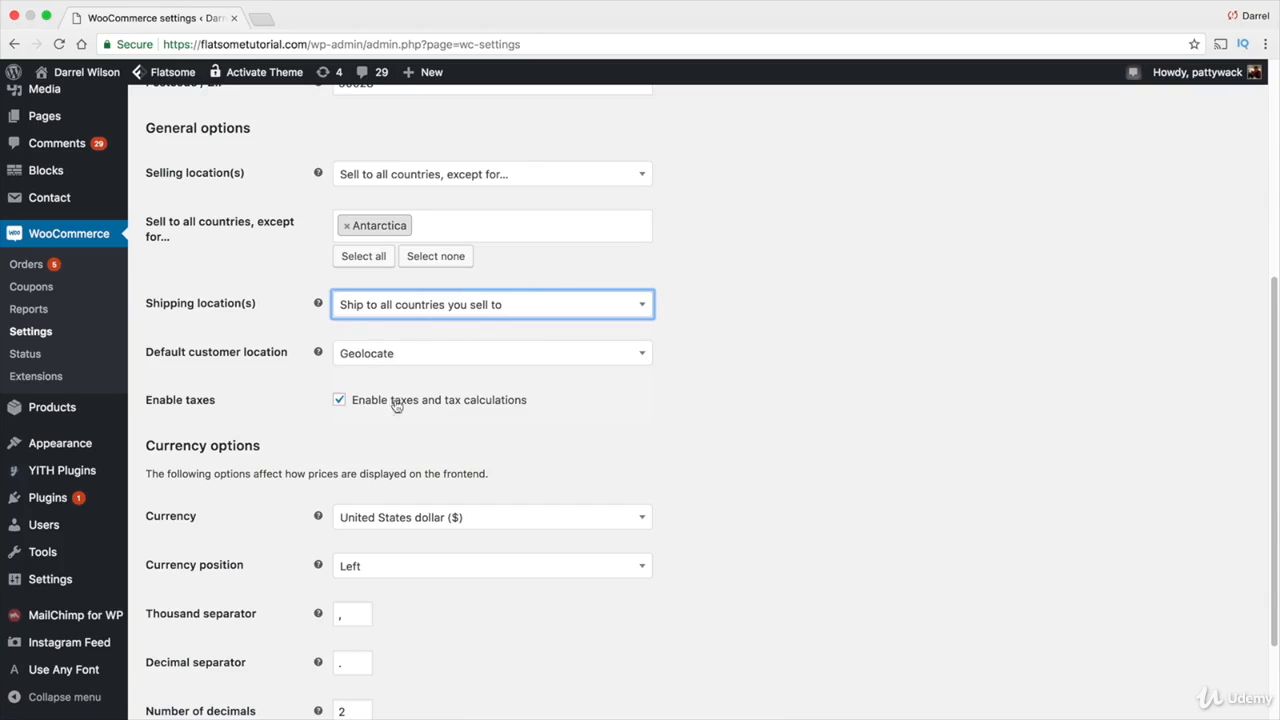
Try Right as the currency position, set it back to Left and save the general settings.
scroll(382, 408, "down", 1)
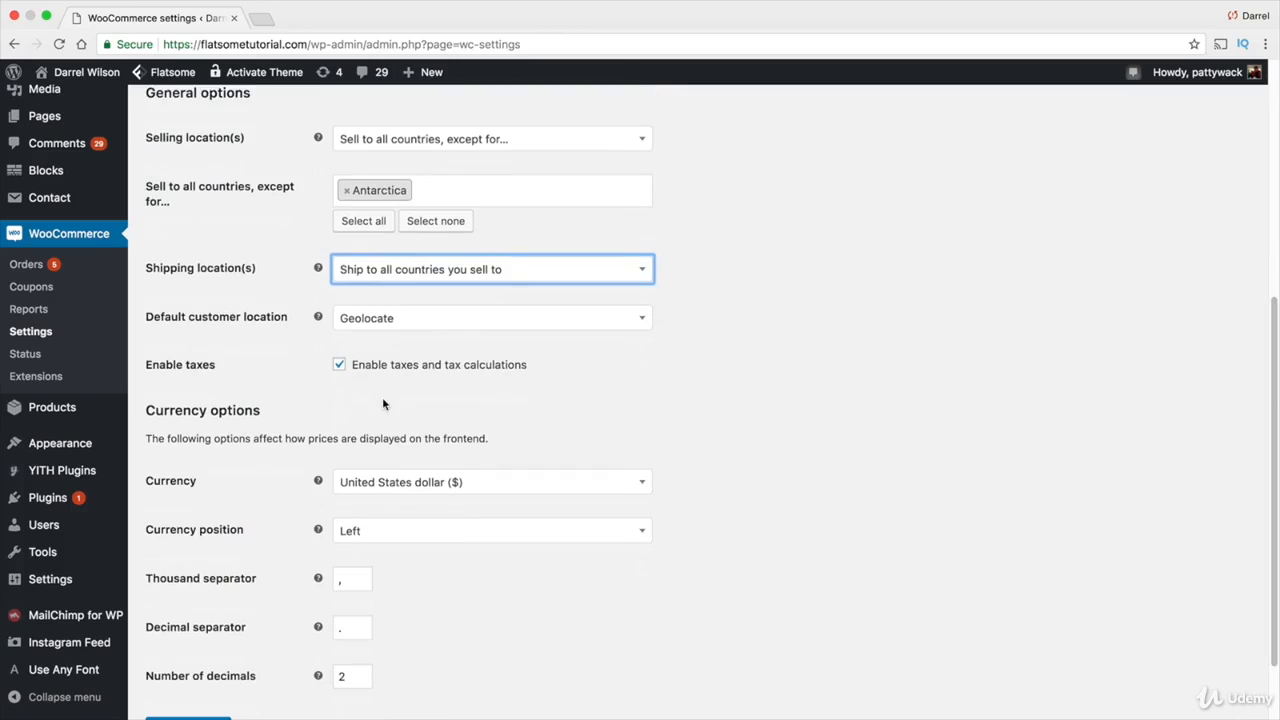
scroll(455, 540, "down", 1)
left_click(435, 496)
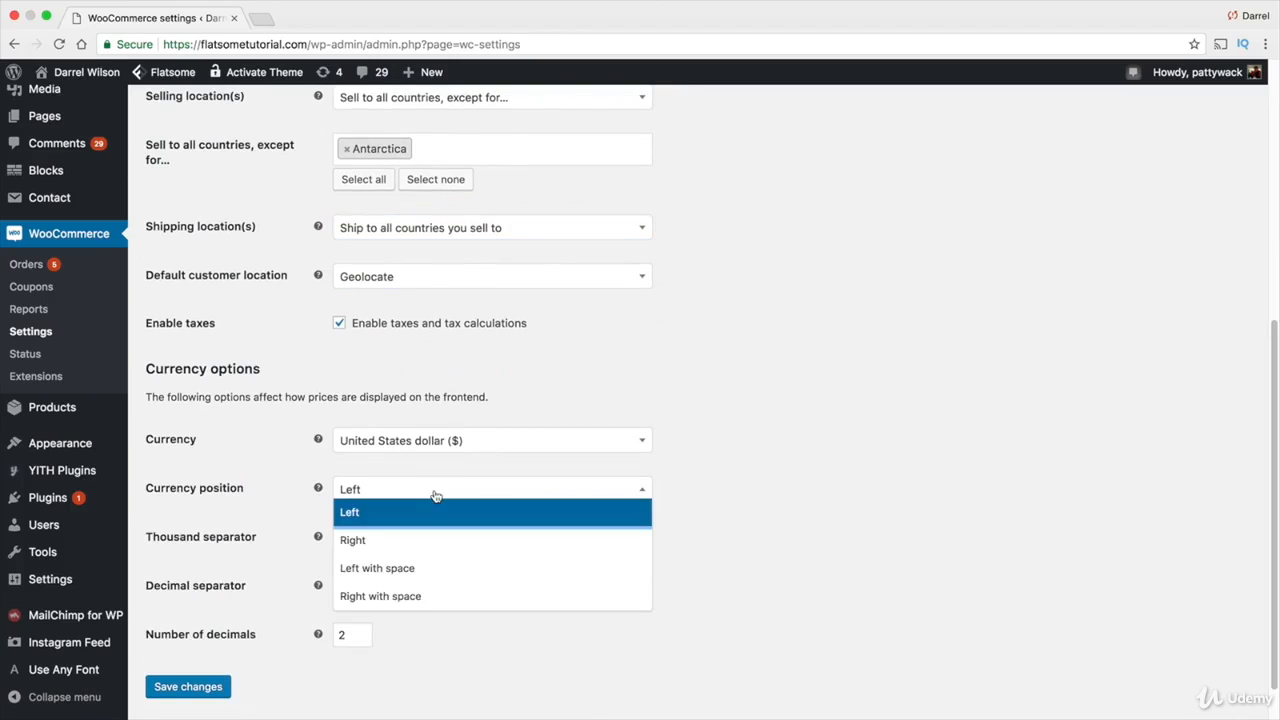
left_click(435, 549)
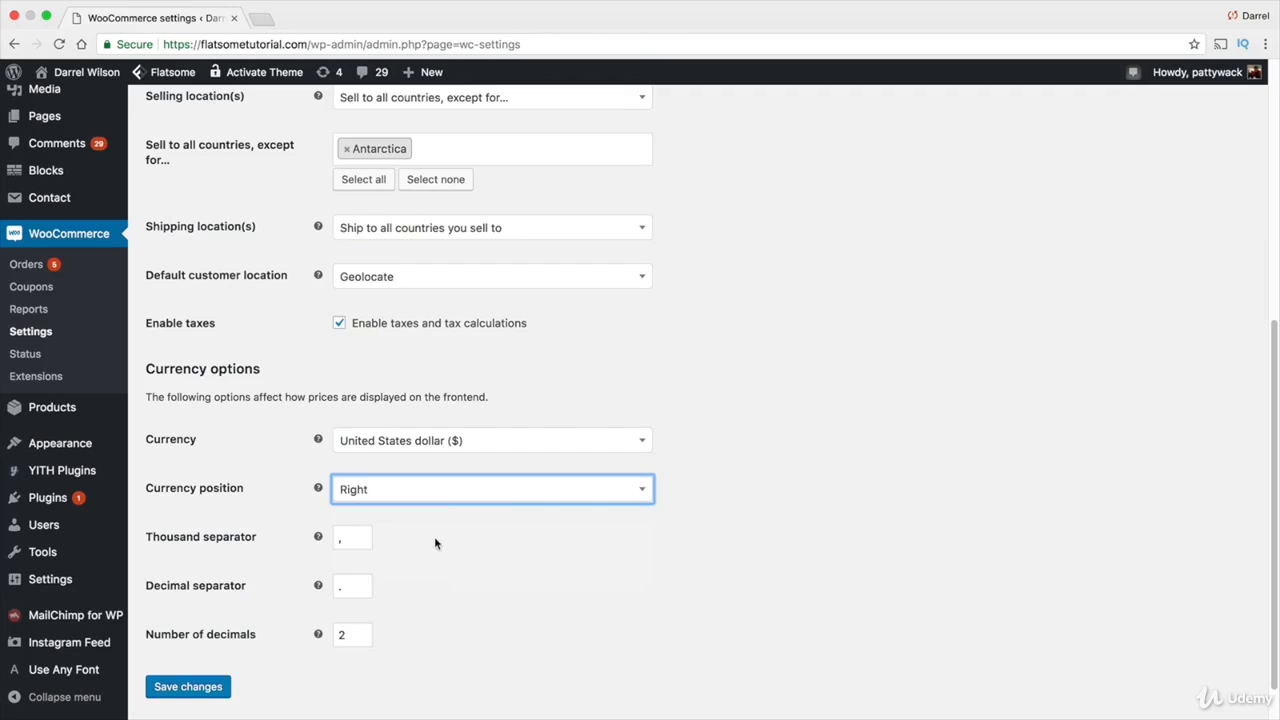
left_click(436, 497)
left_click(435, 519)
scroll(460, 485, "down", 1)
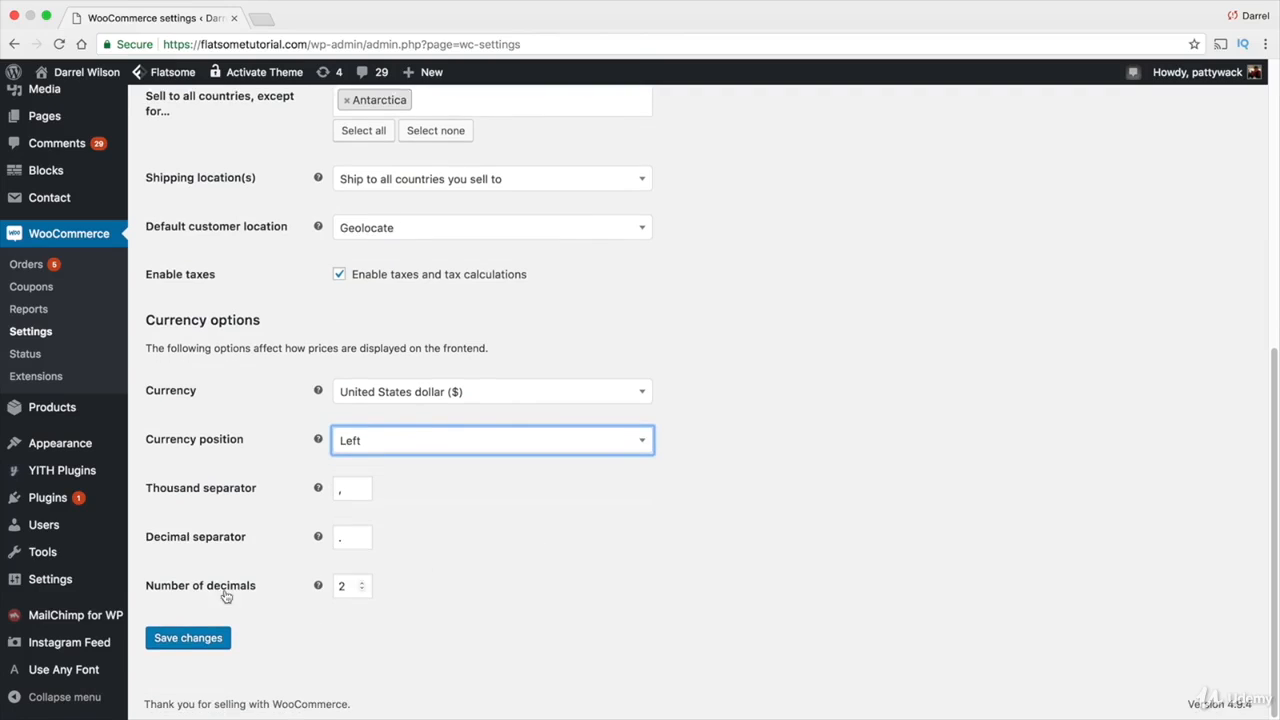
left_click(211, 640)
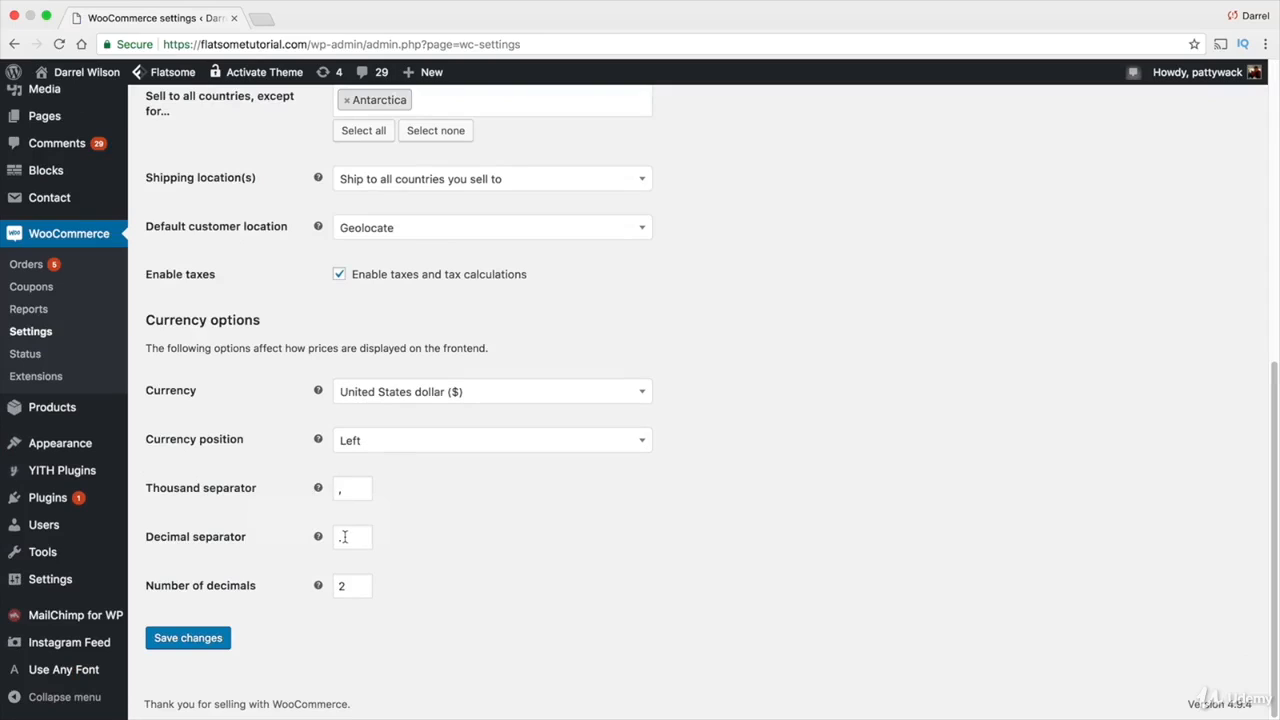
Examine the thousand separator and decimal separator in the currency options.
double_click(342, 490)
left_click(360, 490)
key("Tab")
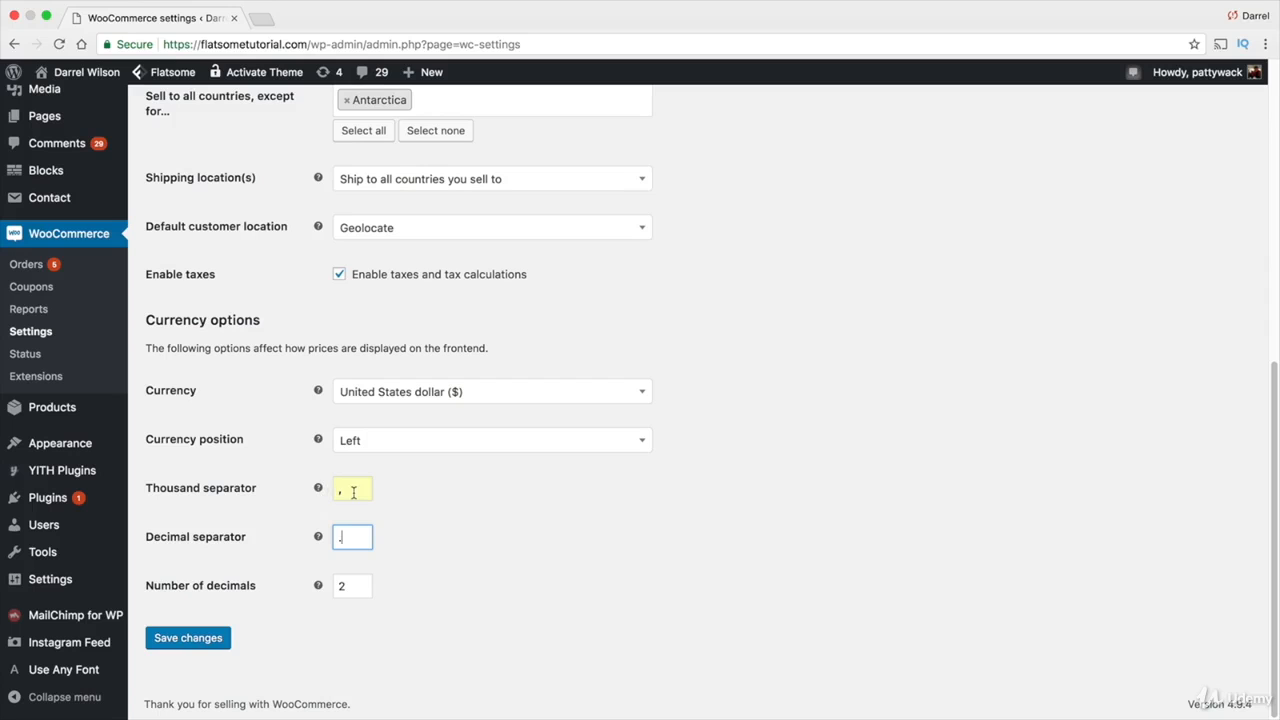
Open the store's product settings and select Shop as the shop page.
scroll(353, 492, "up", 10)
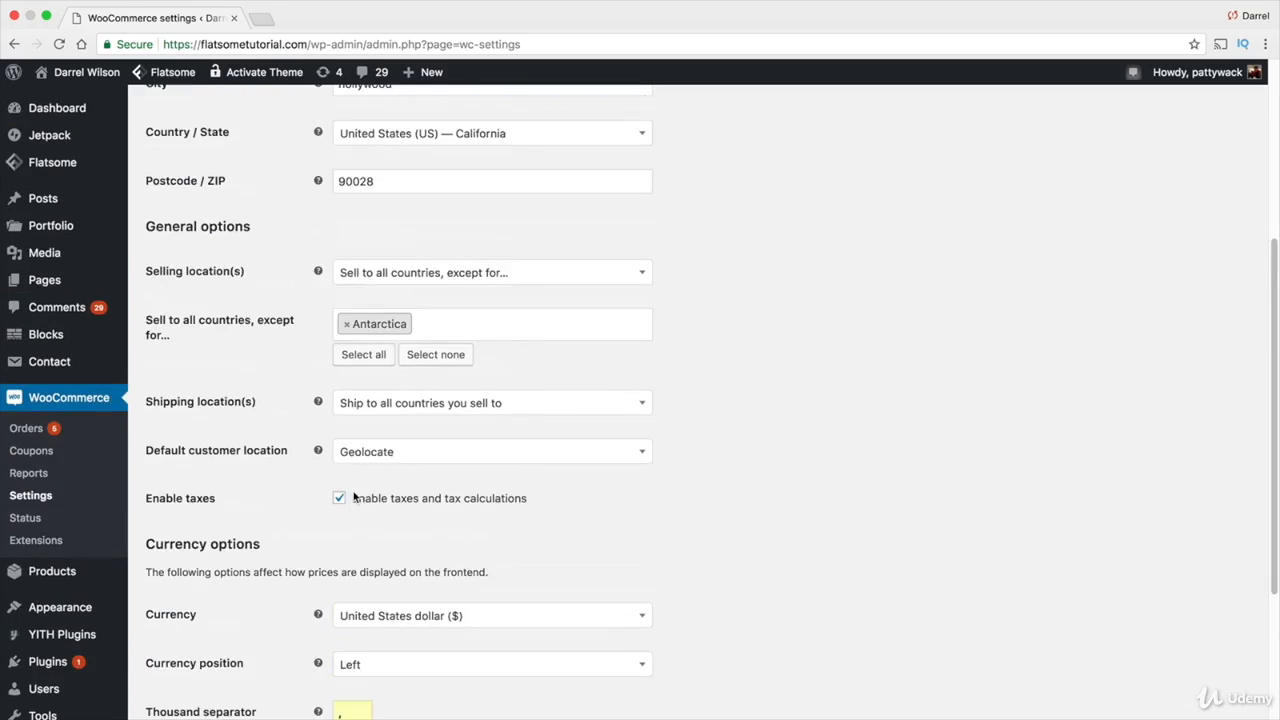
scroll(501, 458, "up", 2)
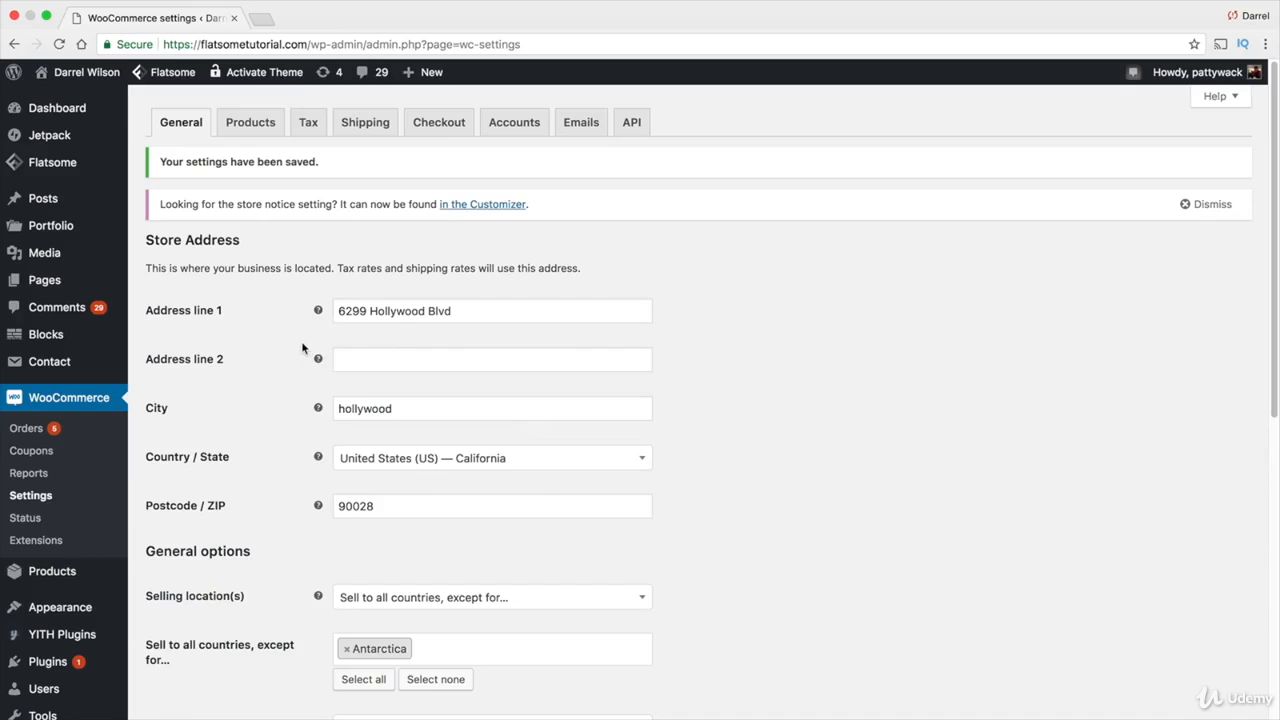
left_click(245, 130)
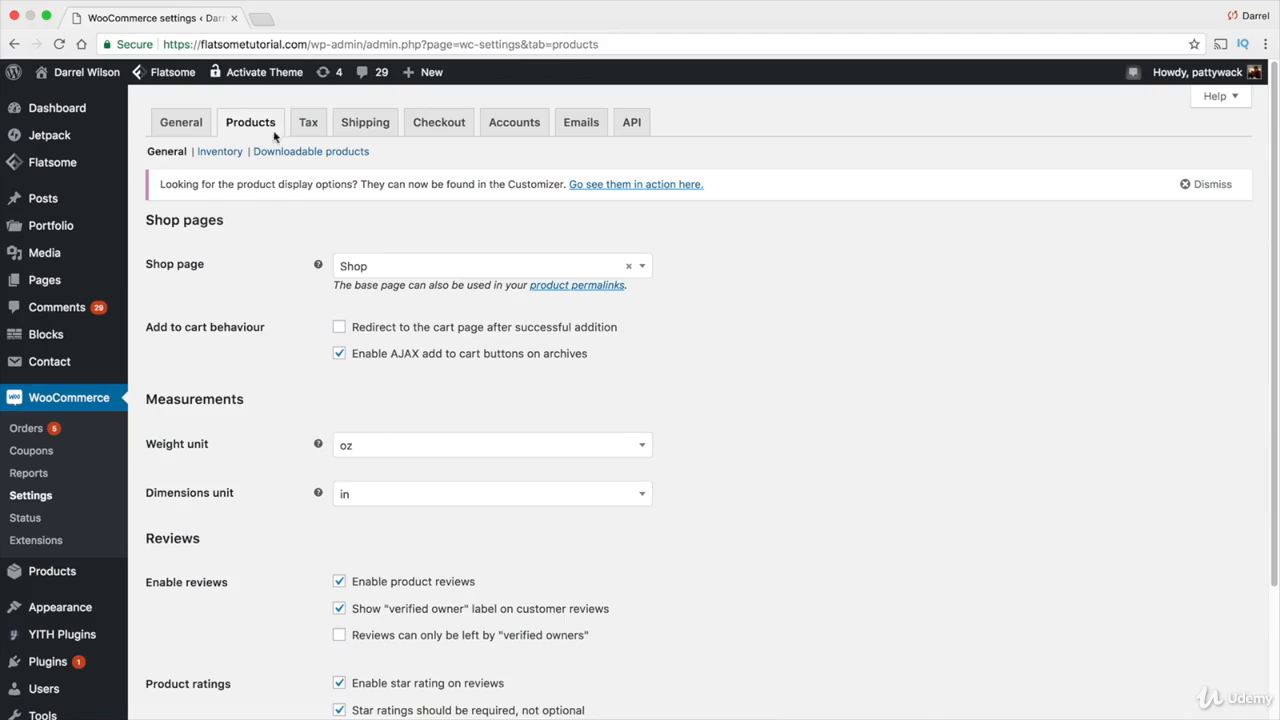
left_click(393, 275)
left_click(472, 352)
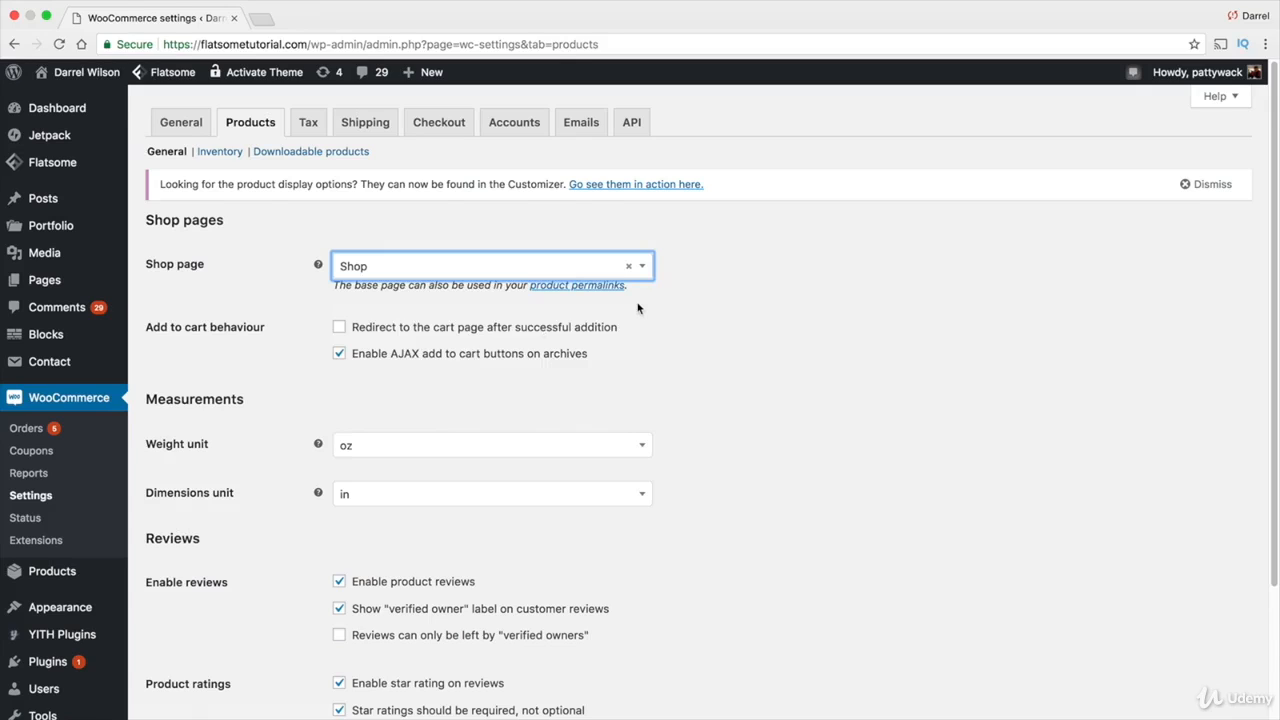
left_click(729, 299)
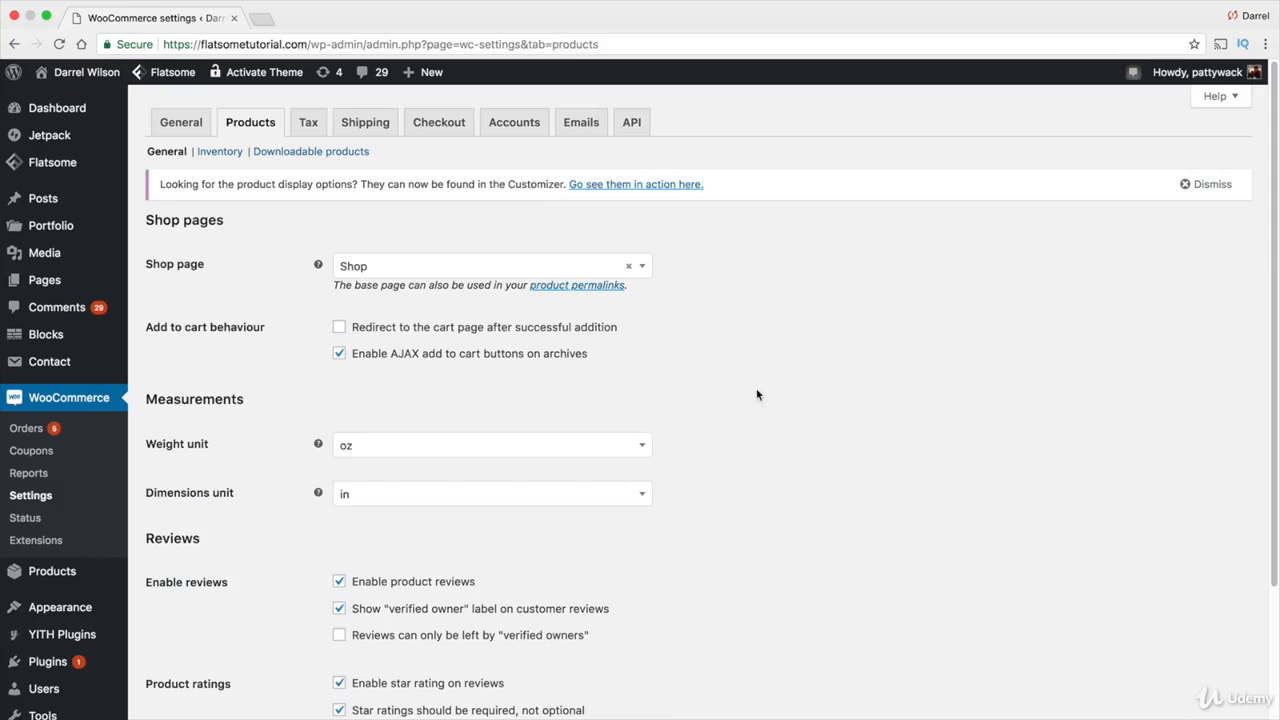
Select oz as the weight unit and in as the dimensions unit for product measurements.
scroll(527, 358, "down", 3)
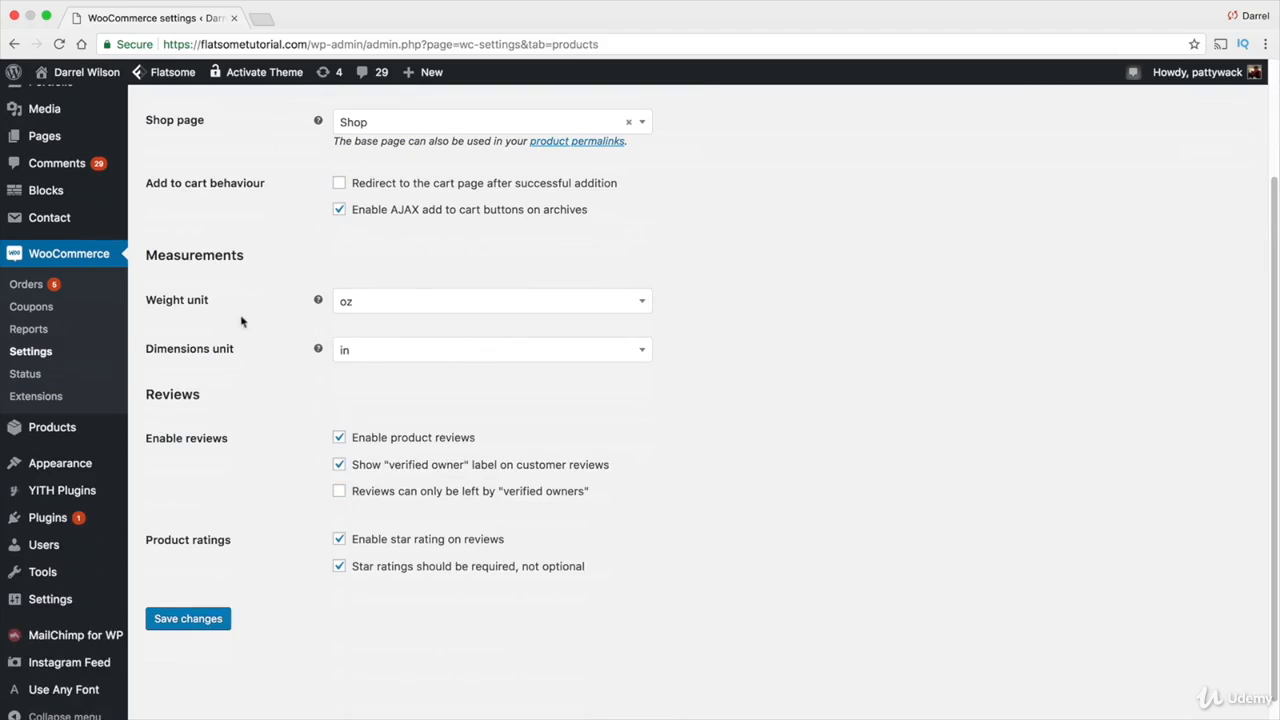
left_click(404, 308)
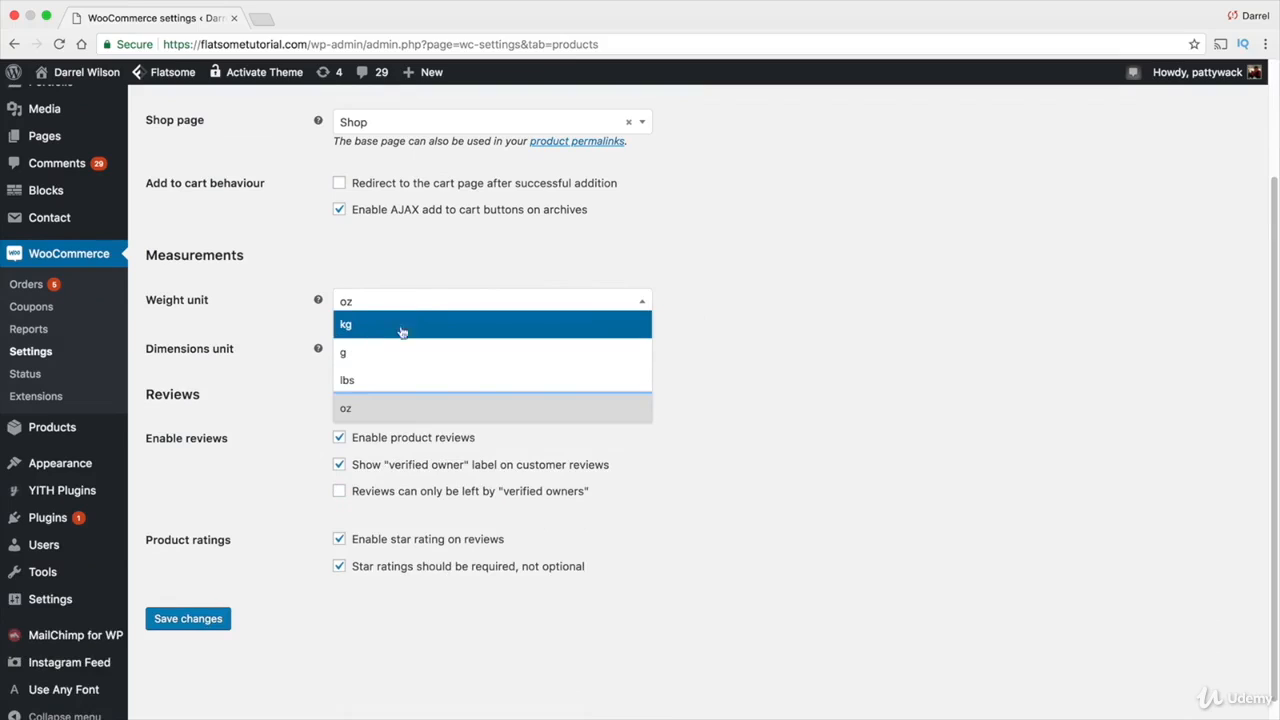
left_click(400, 408)
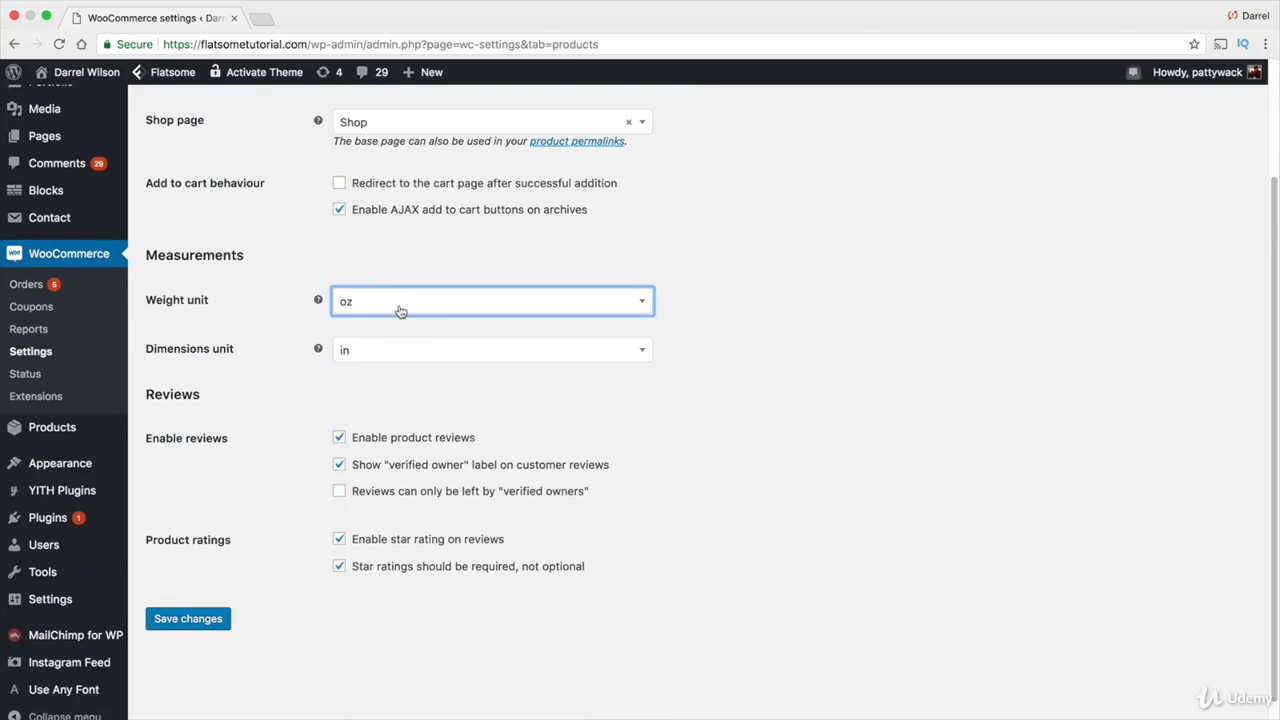
left_click(400, 350)
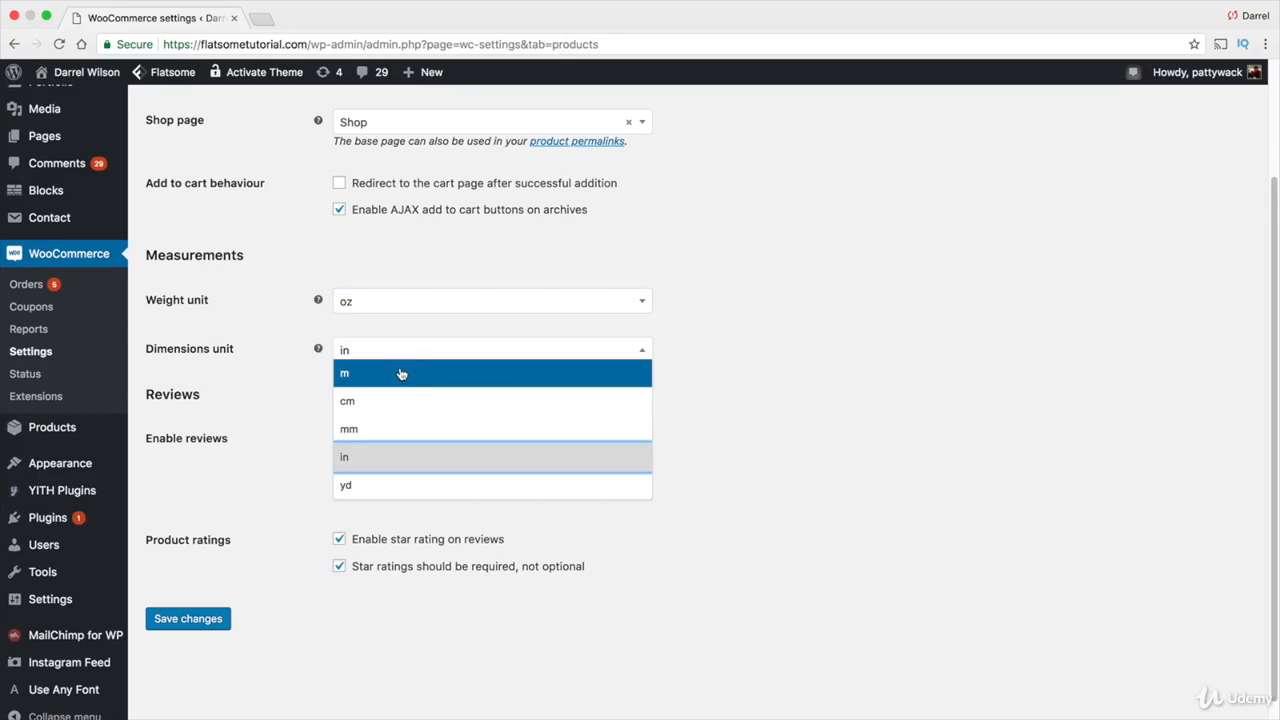
left_click(396, 456)
Try disabling product reviews, and turn them back on.
scroll(393, 451, "down", 1)
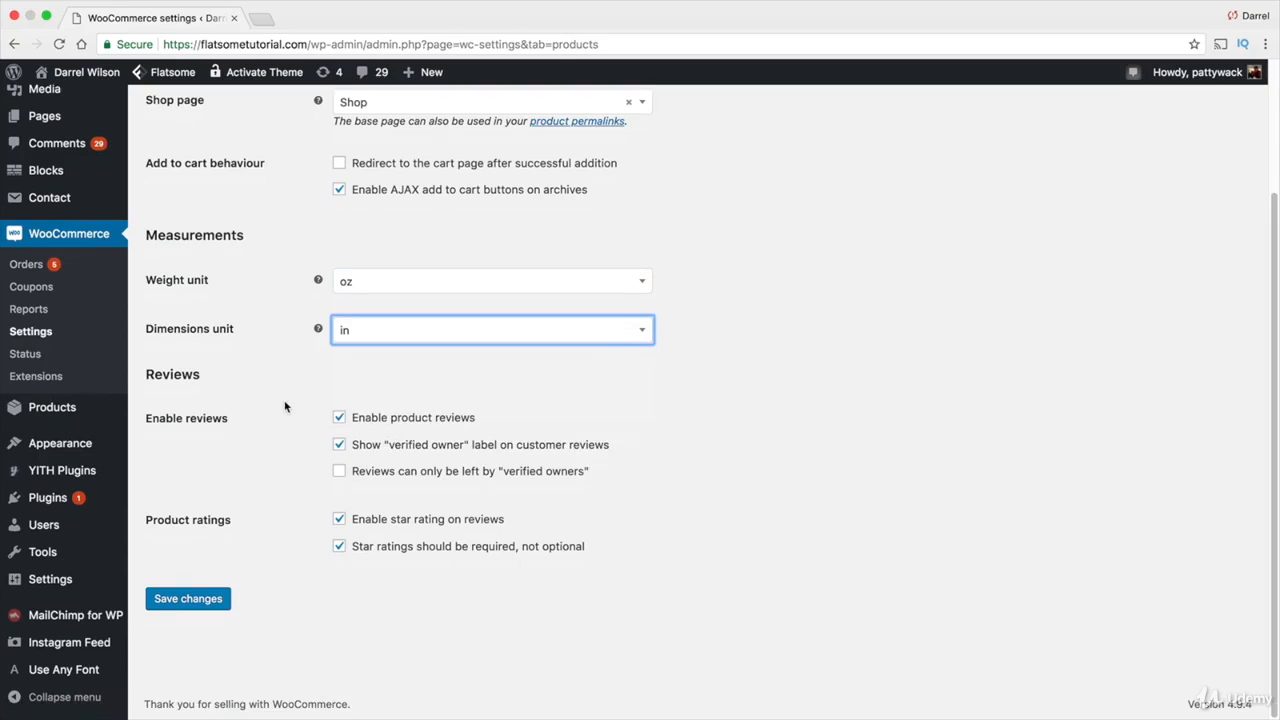
left_click(341, 419)
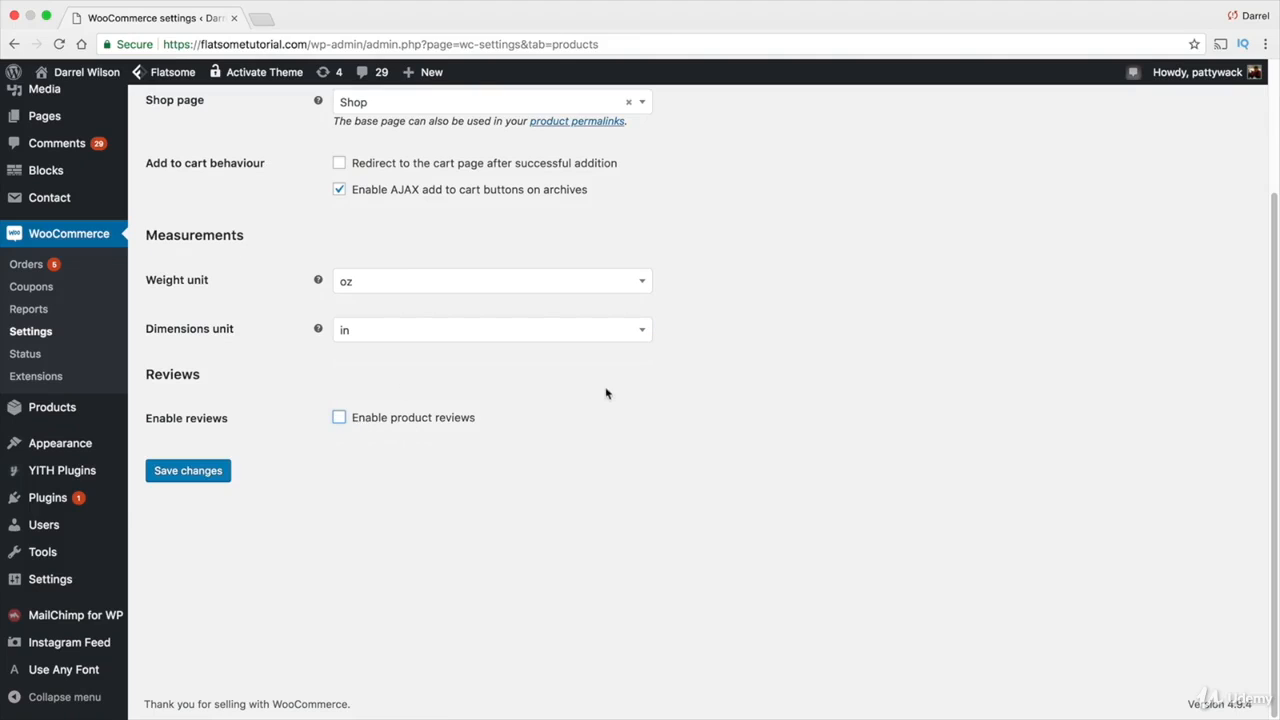
left_click(350, 416)
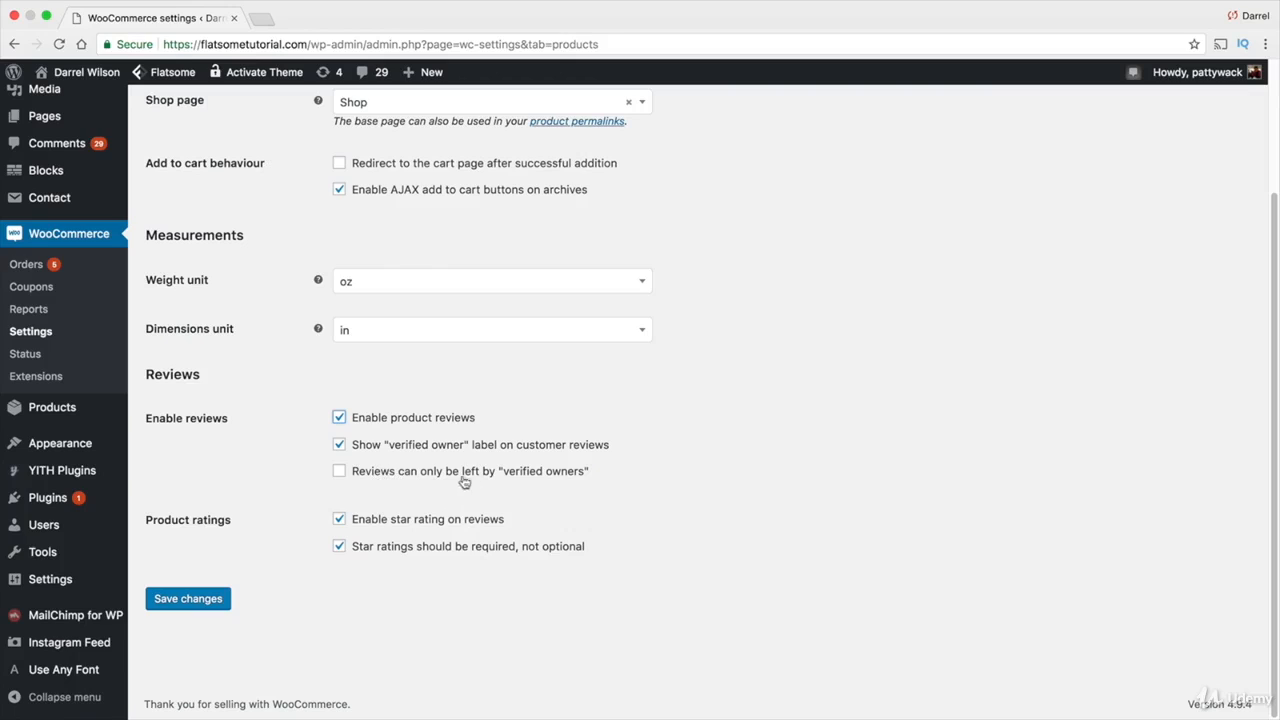
Allow reviews only from verified owners and save the product settings.
left_click(340, 473)
left_click(202, 603)
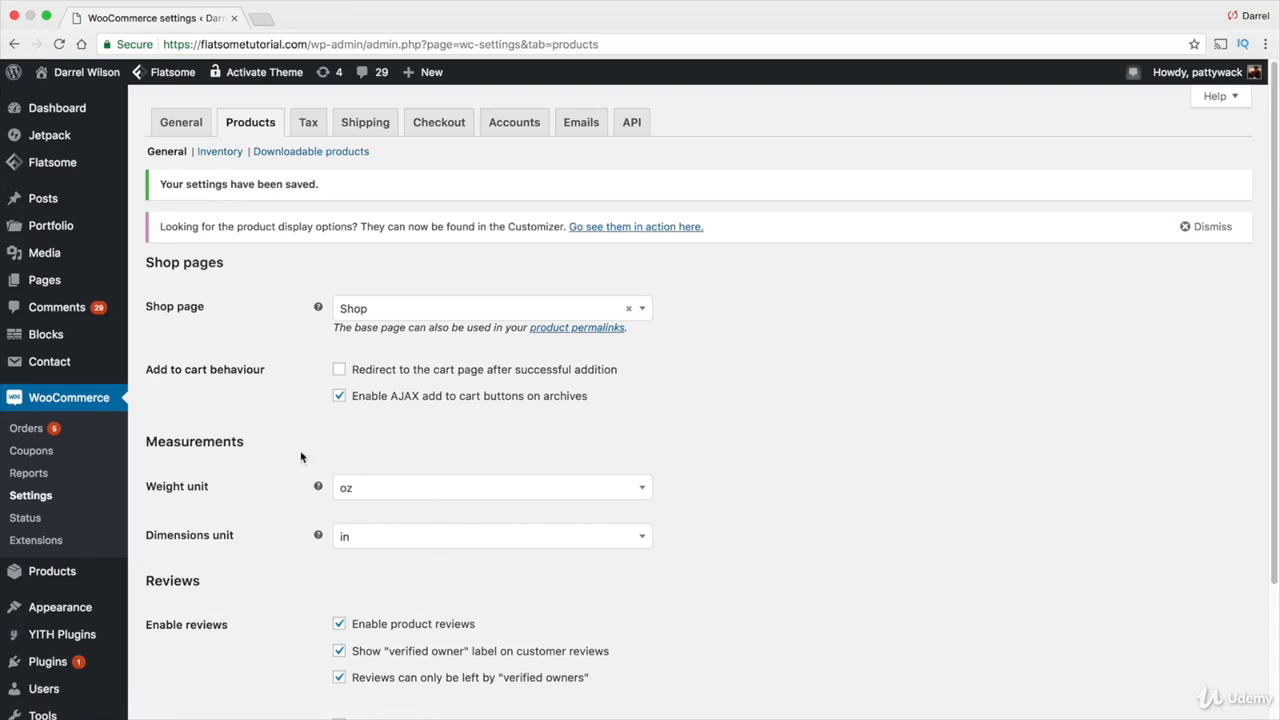
Open the product inventory settings and switch stock management off and on again.
left_click(220, 155)
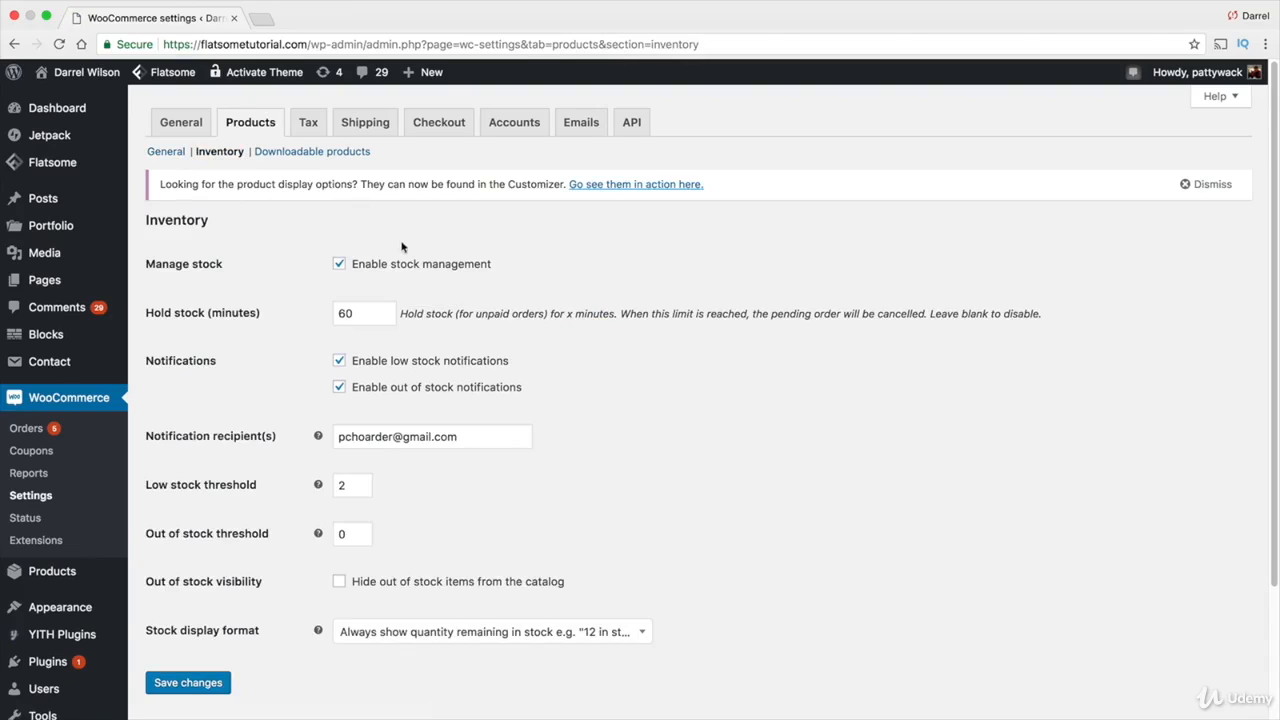
left_click(339, 265)
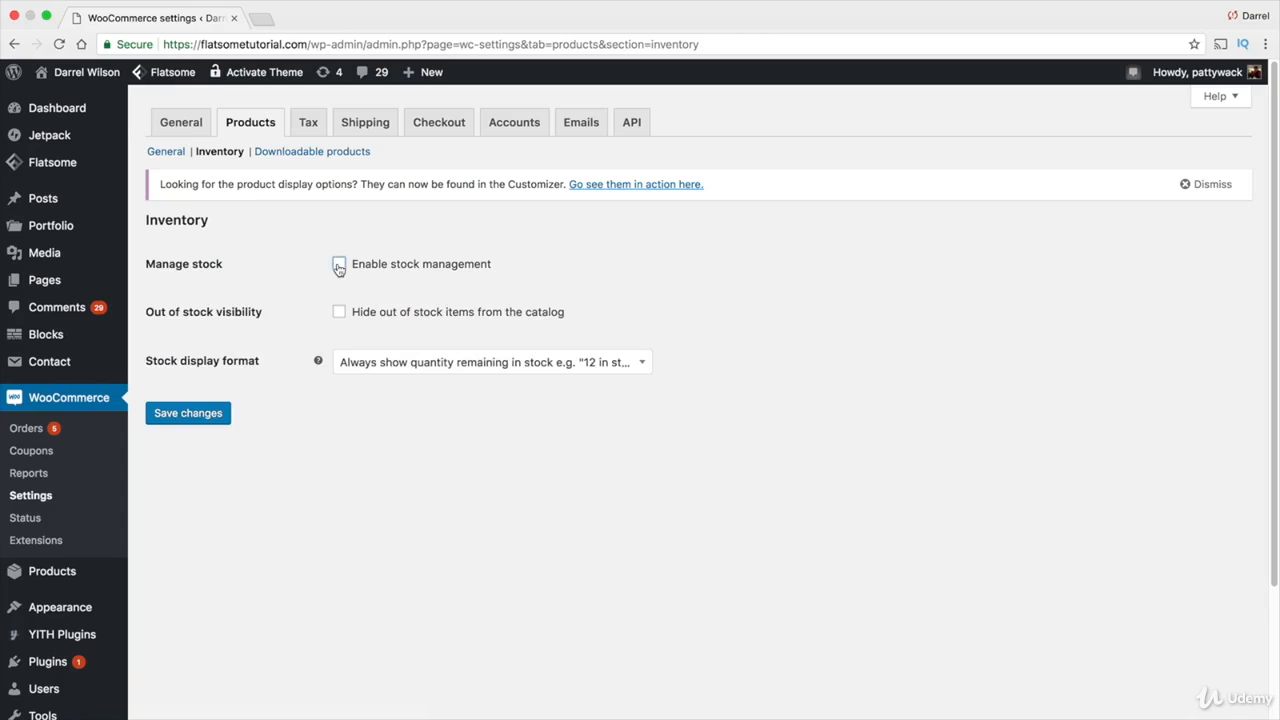
left_click(339, 265)
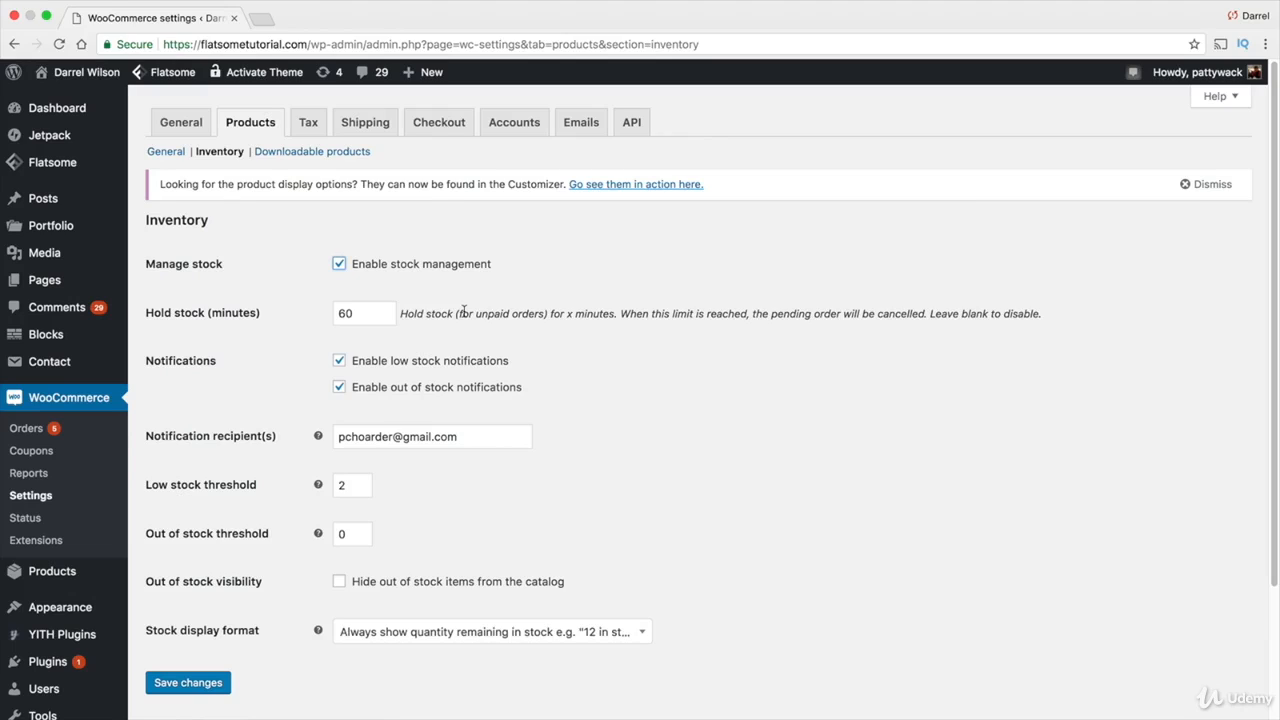
Set the low stock threshold to 10 and the out of stock threshold to 0.
double_click(352, 487)
type("10")
key("Tab")
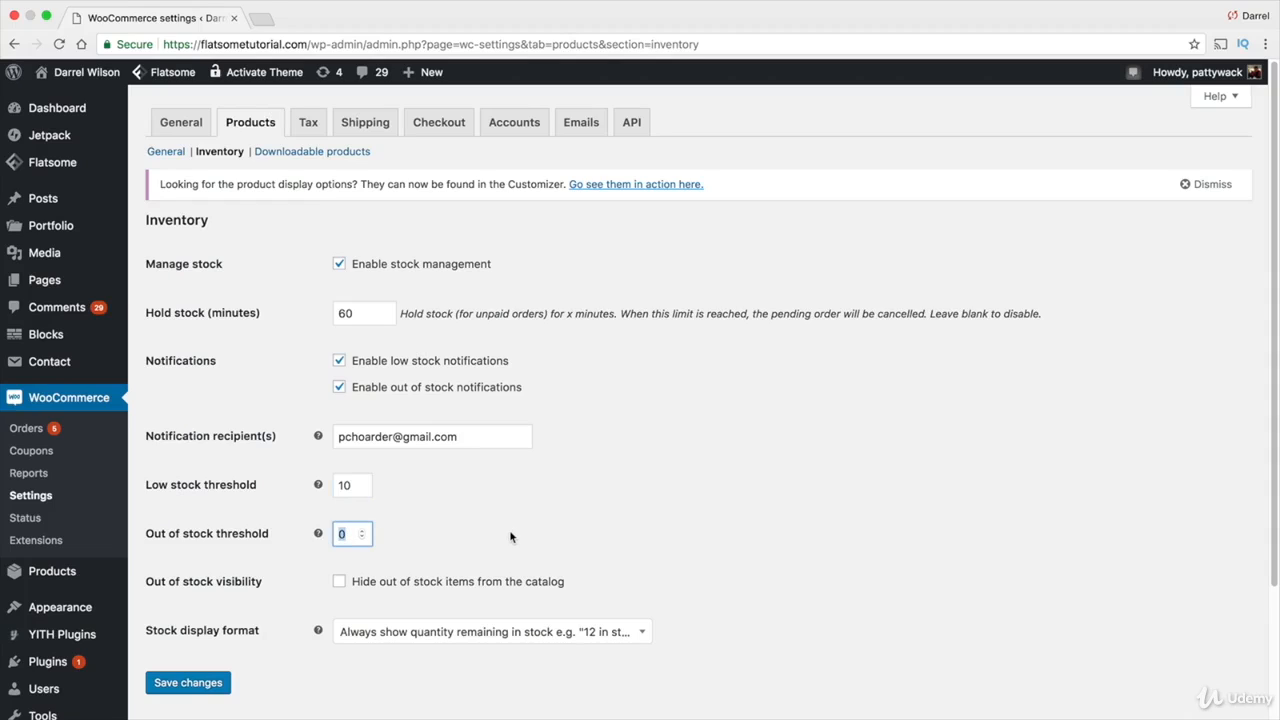
type("2")
key("BackSpace")
type("0")
Try hiding out of stock items from the catalog, and set the stock display format to only show the remaining quantity when low.
left_click(339, 581)
left_click(340, 579)
left_click(457, 632)
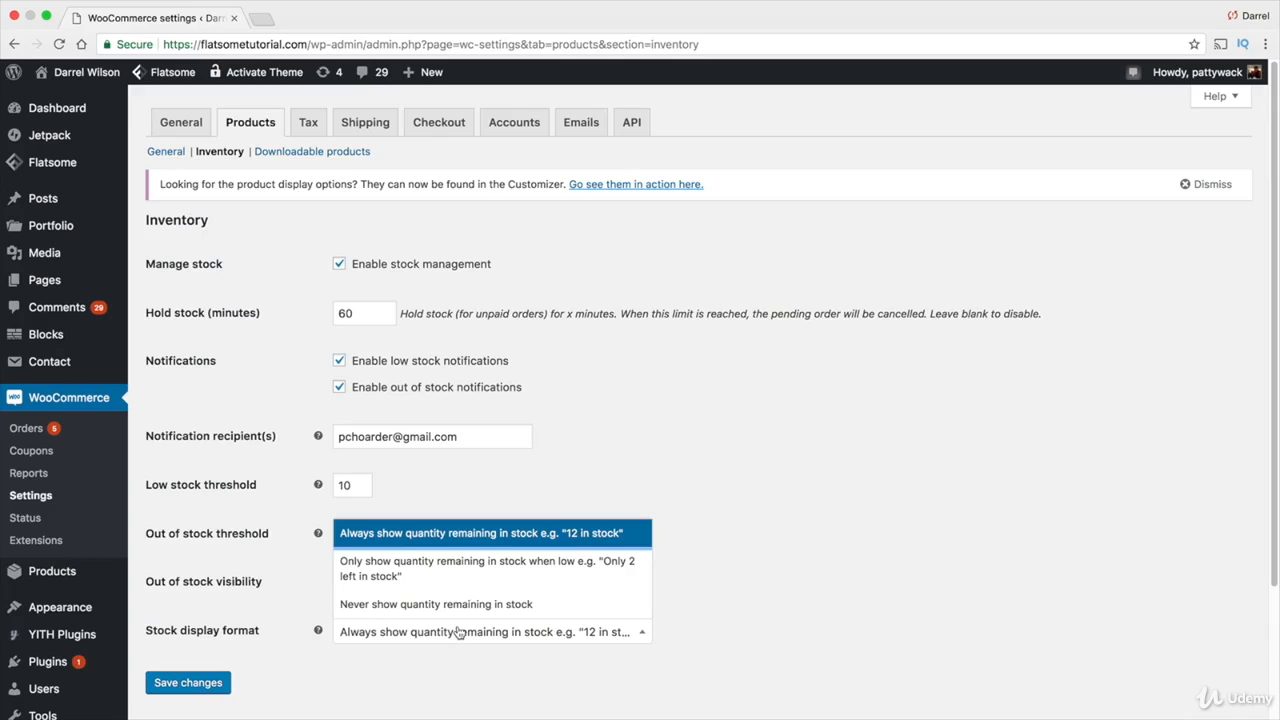
left_click(492, 570)
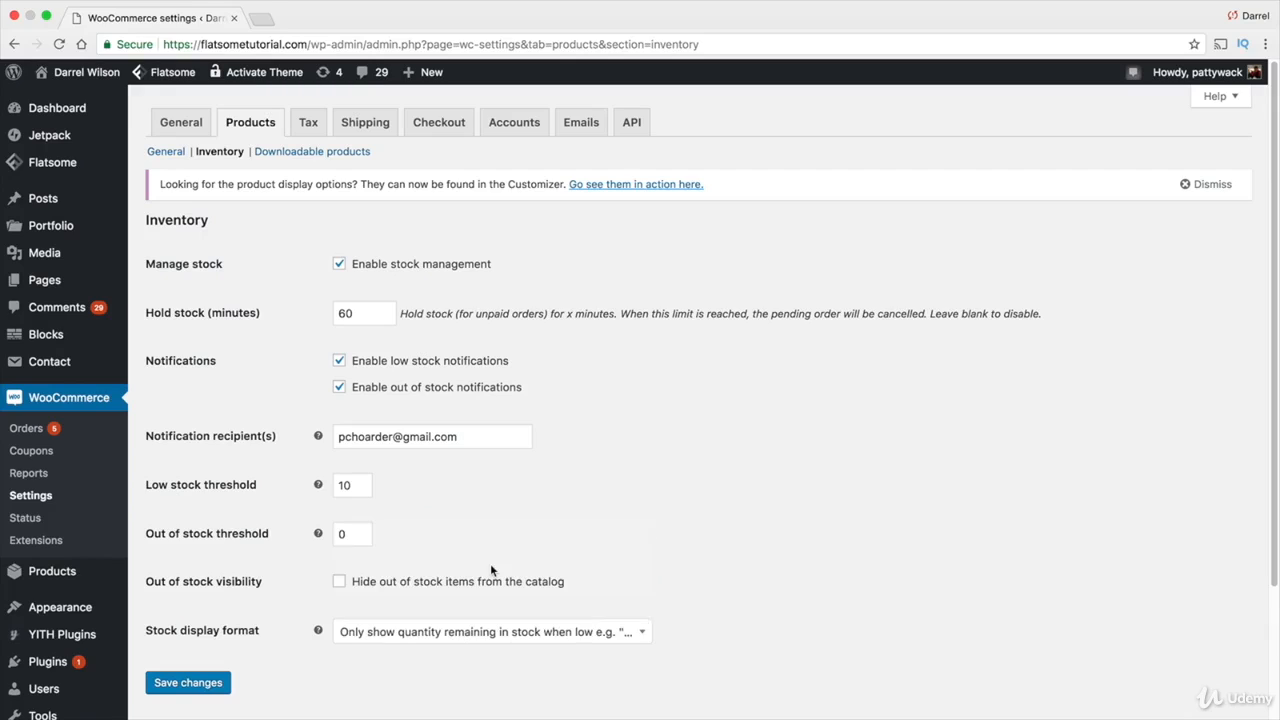
Review the stock display format choices, the notification recipient and the hold stock minutes.
left_click(624, 637)
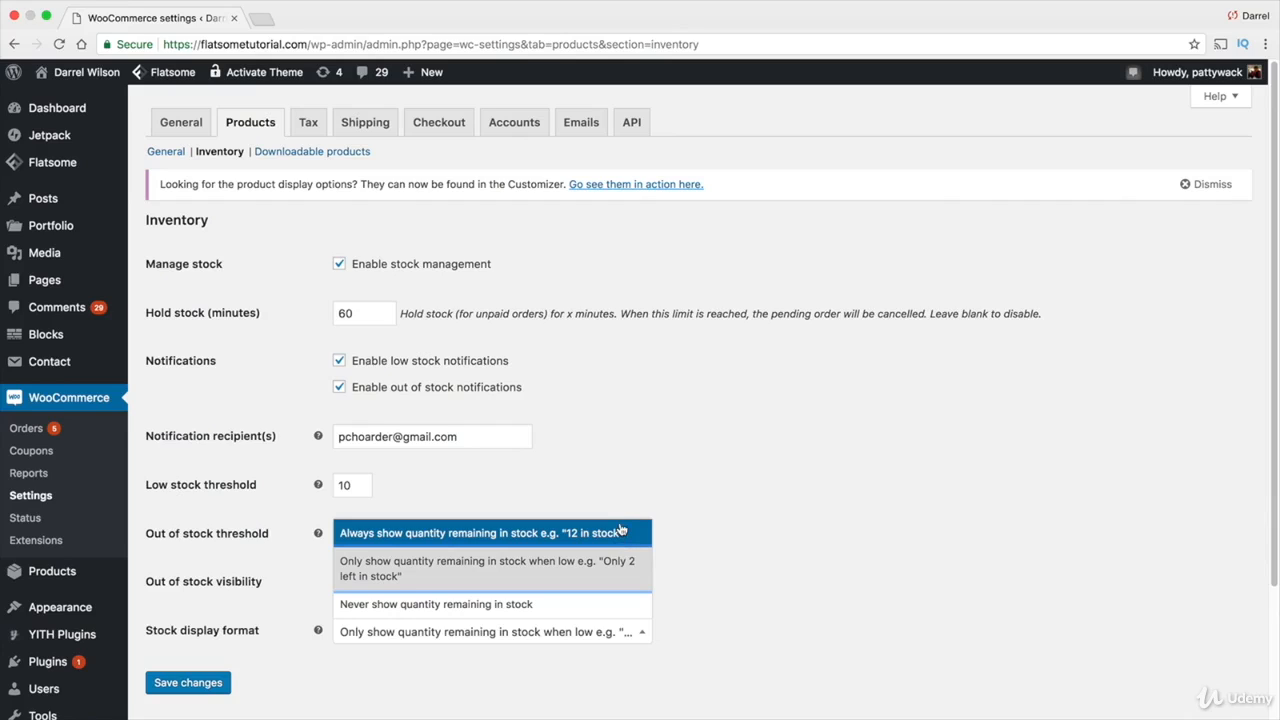
left_click(667, 440)
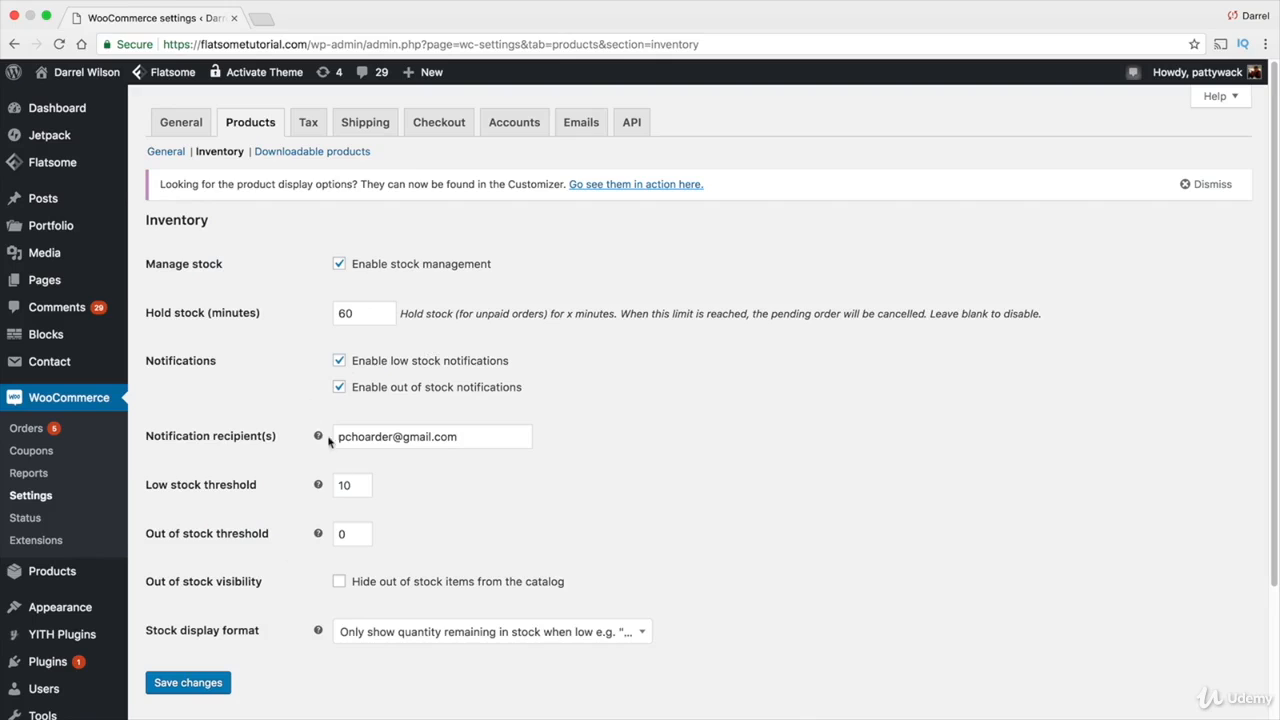
left_click_drag(480, 436, 332, 440)
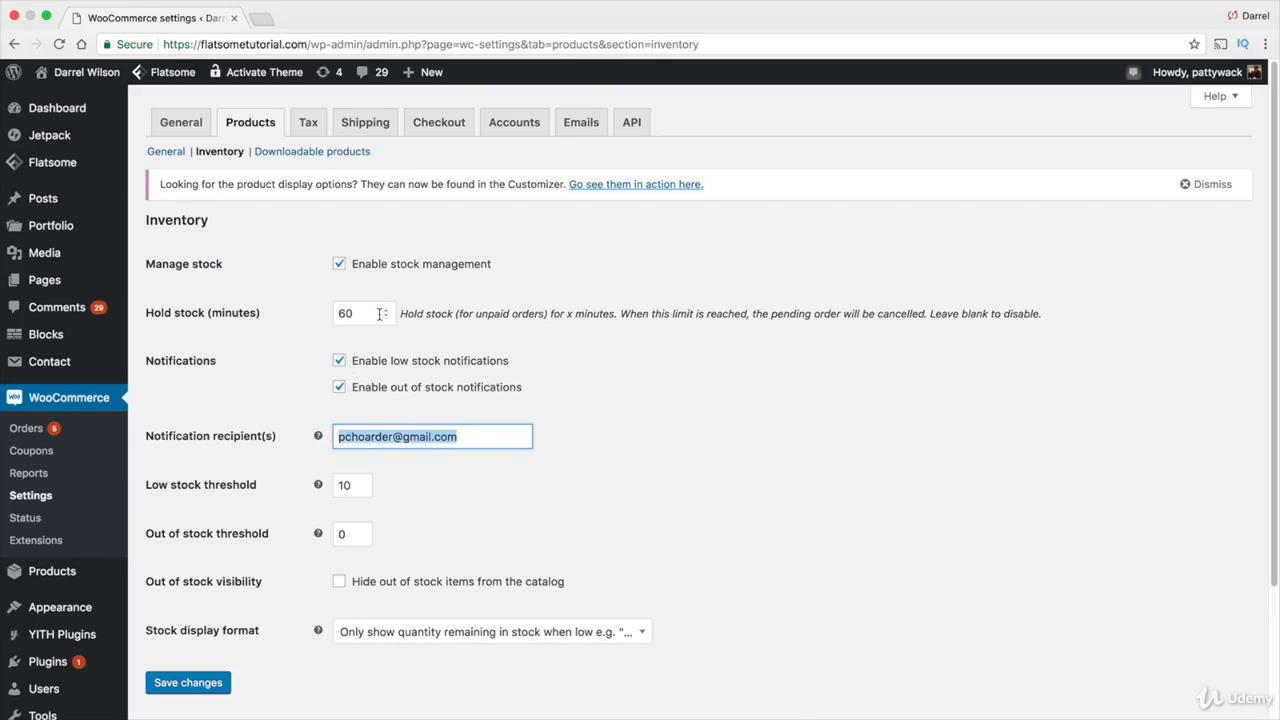
left_click_drag(362, 314, 304, 314)
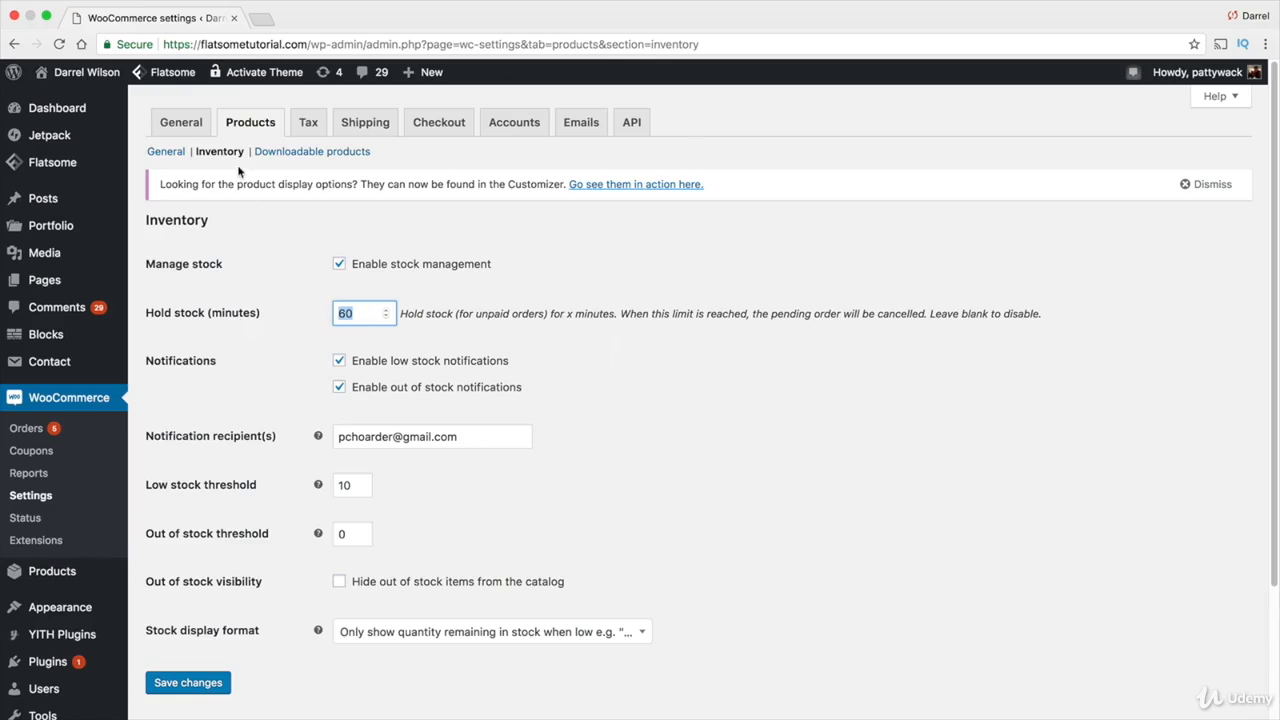
Open the downloadable products settings and review the file download method choices, keeping Force downloads.
left_click(272, 155)
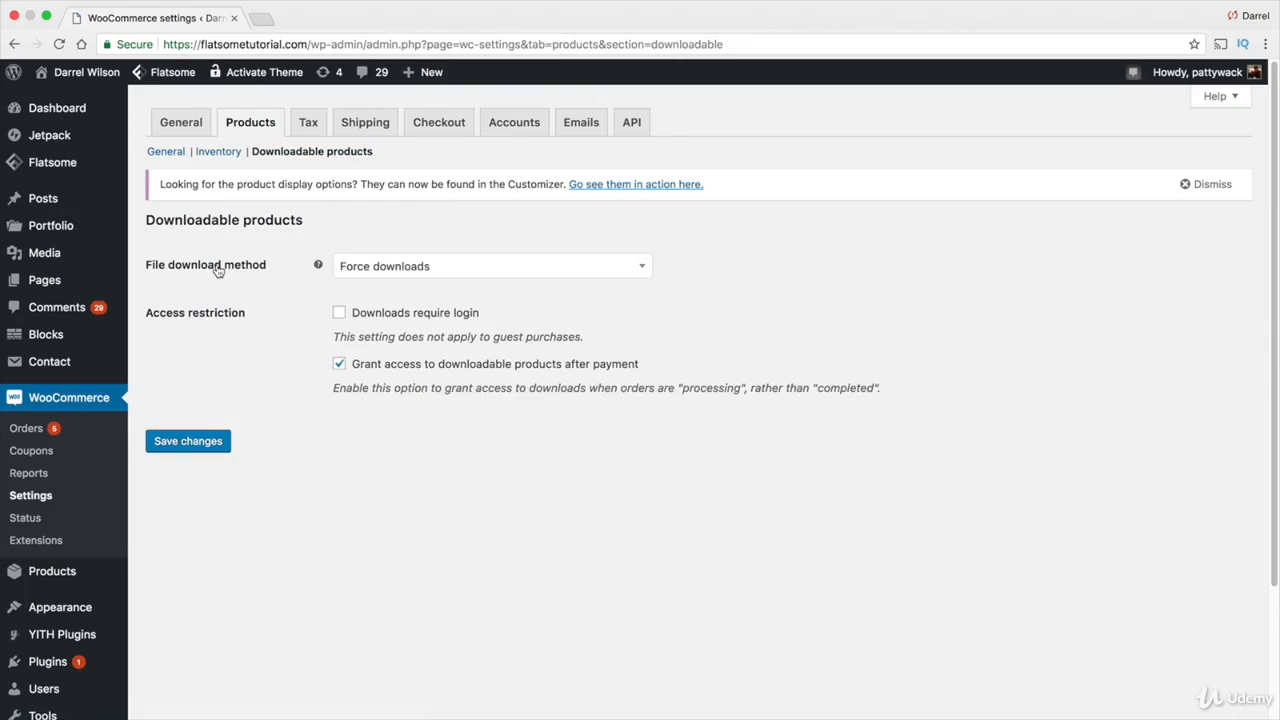
left_click(445, 268)
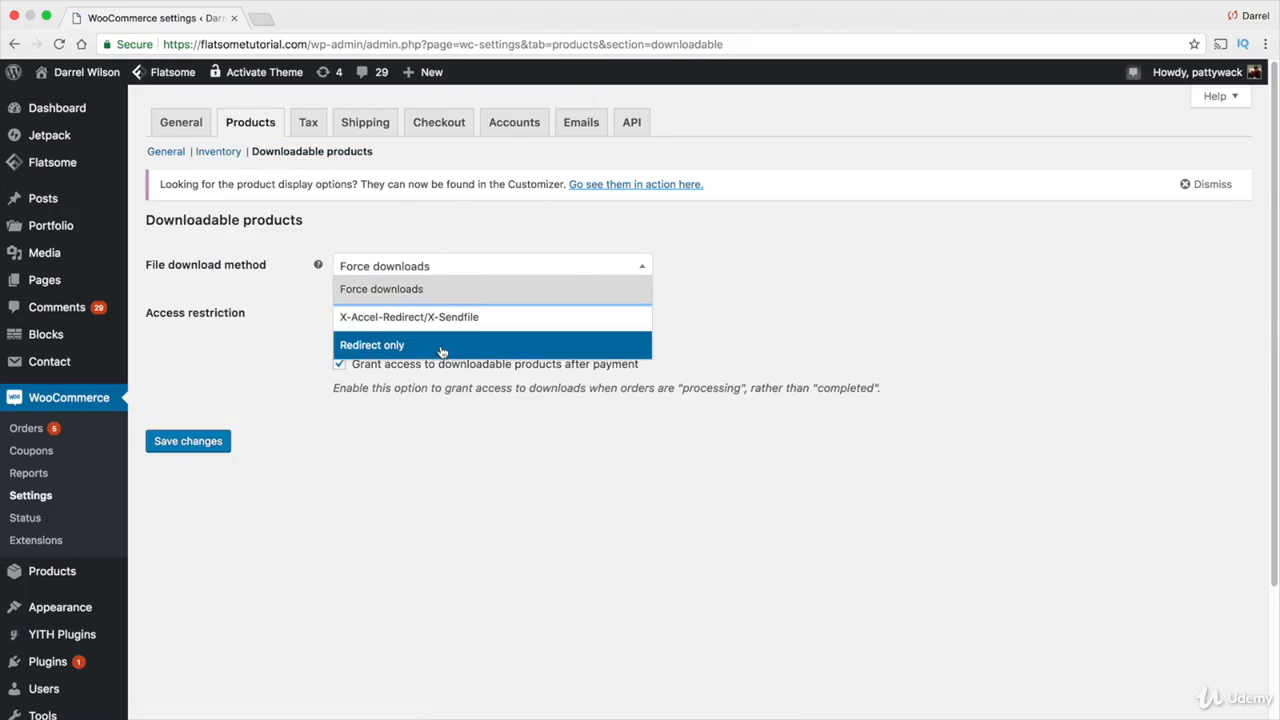
left_click(441, 300)
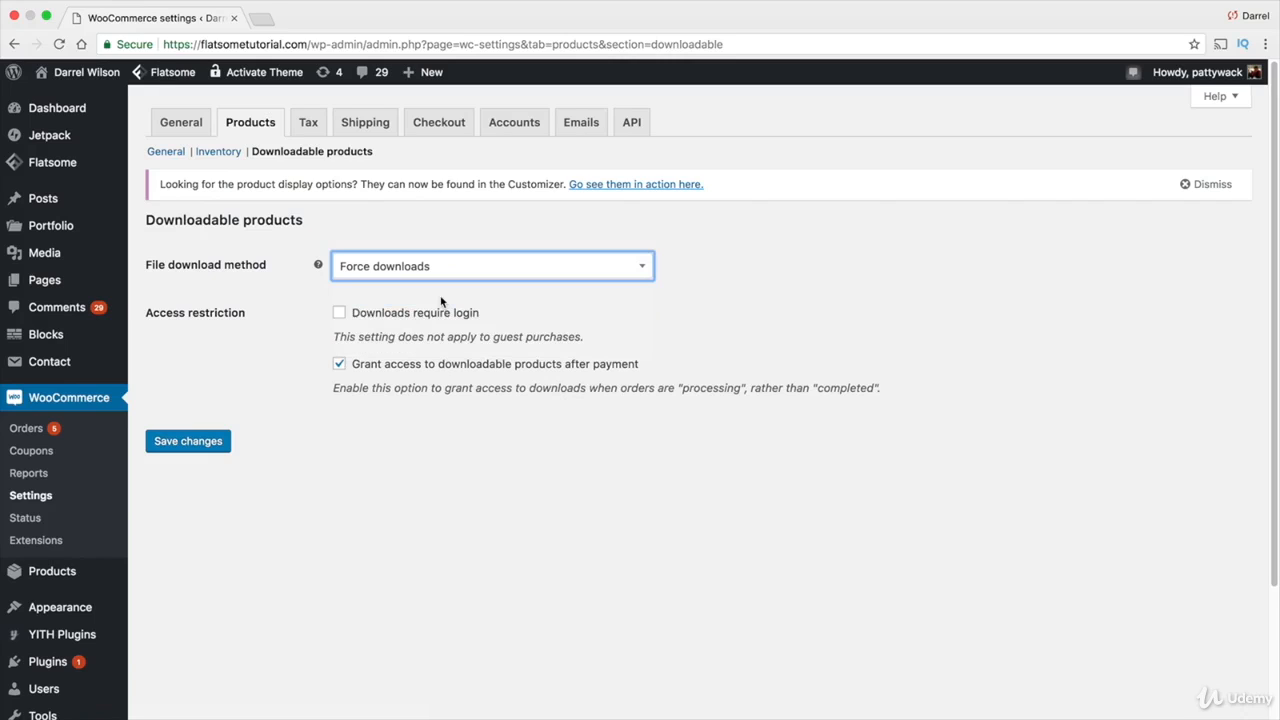
left_click(441, 271)
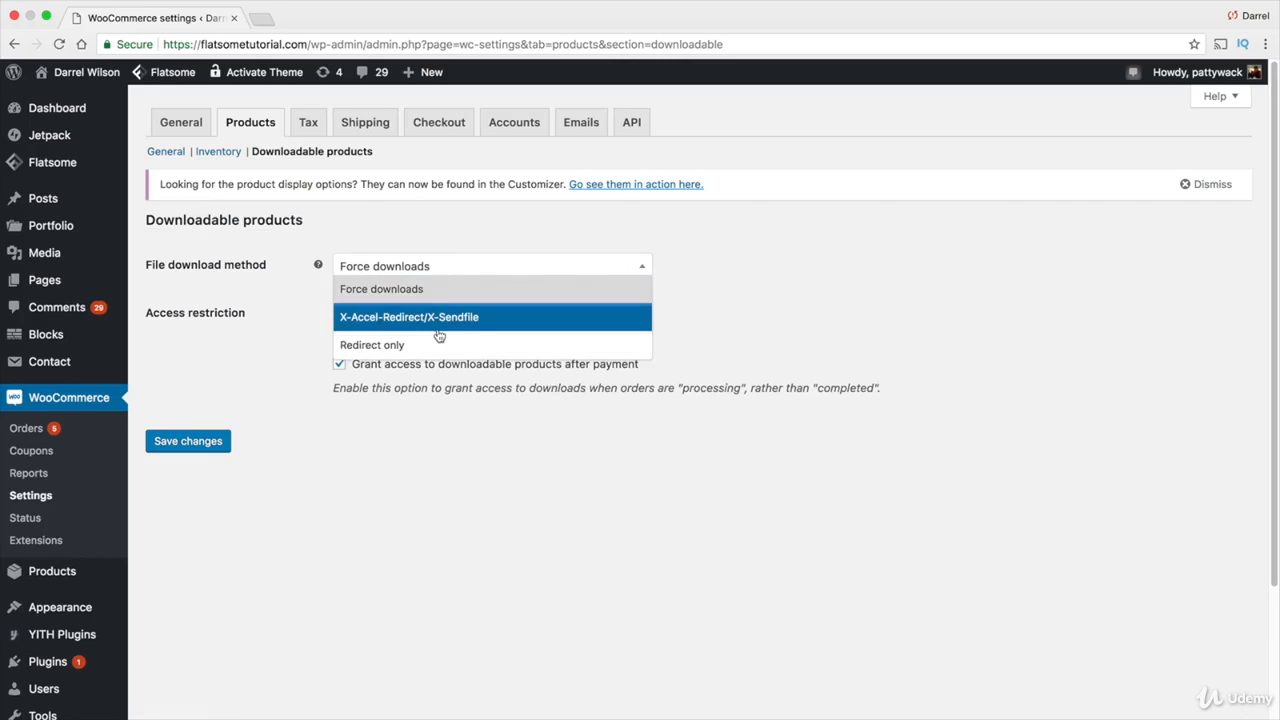
left_click(405, 239)
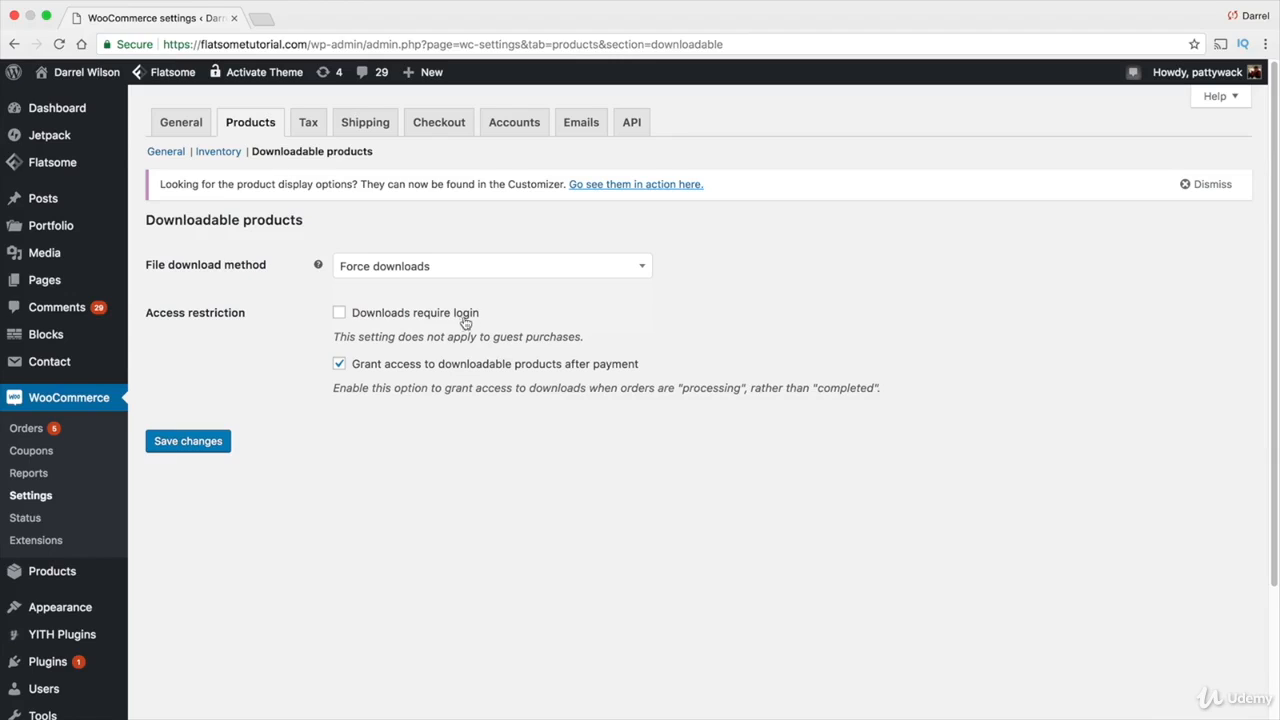
Switch the login requirement for downloads on and off again, and save the downloadable products settings.
left_click(394, 317)
left_click(394, 317)
left_click(226, 442)
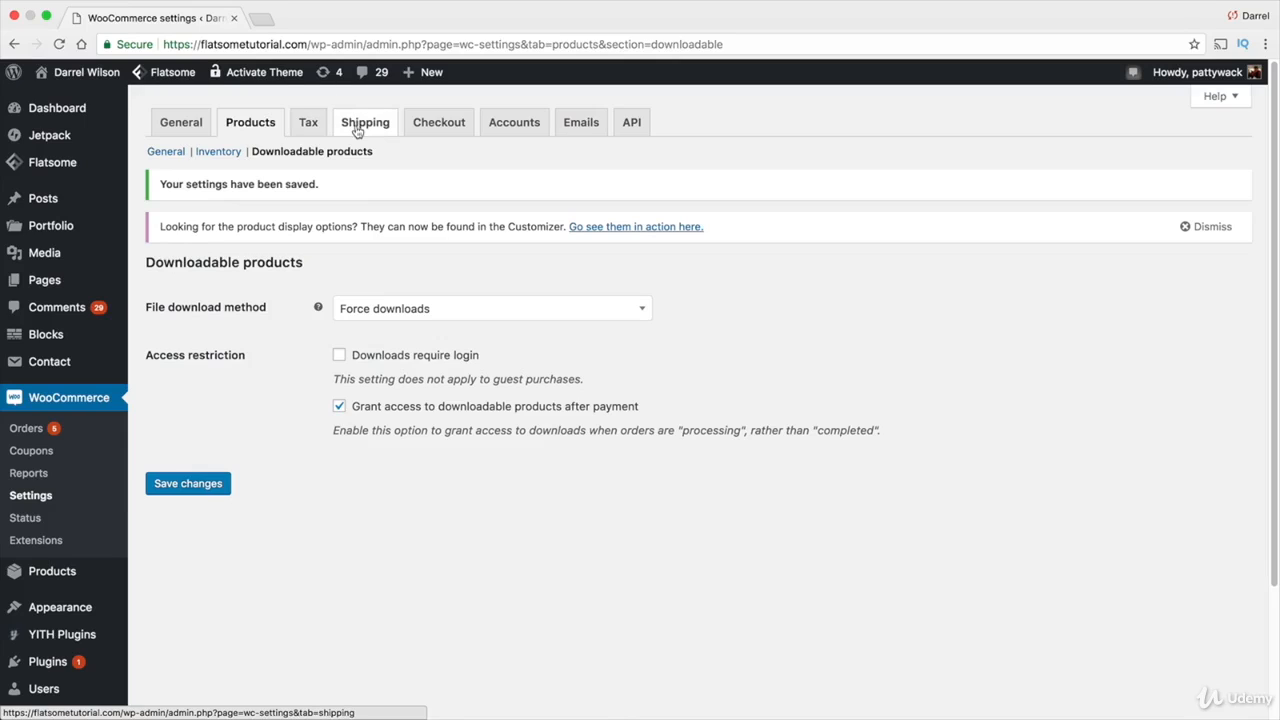
In the account settings, choose My account as the account page and switch automatic customer password generation on and off again.
left_click(425, 123)
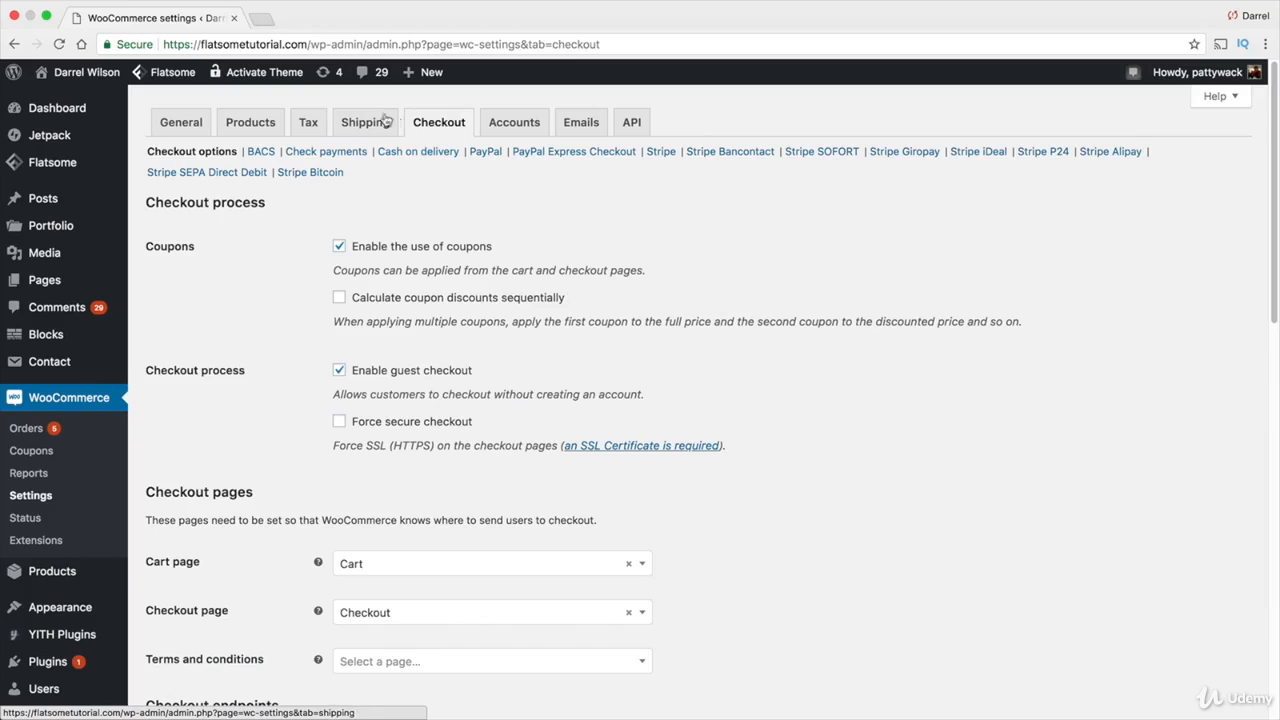
left_click(503, 125)
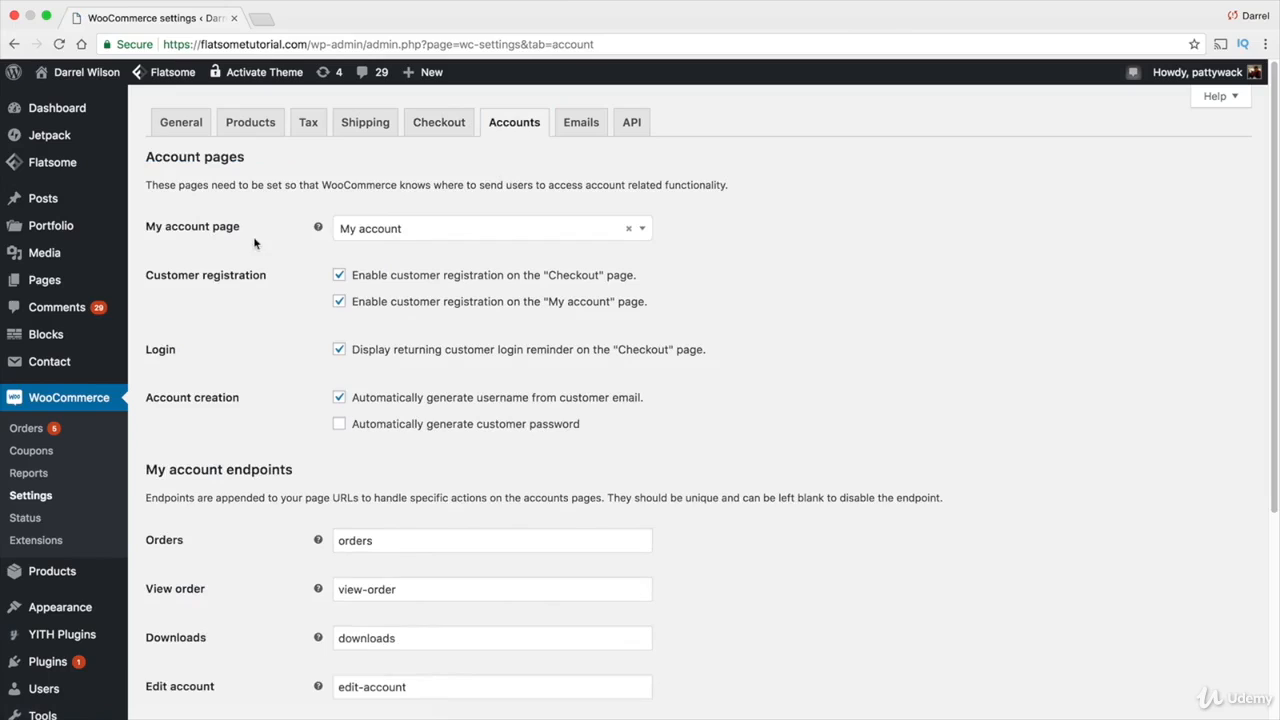
left_click(399, 232)
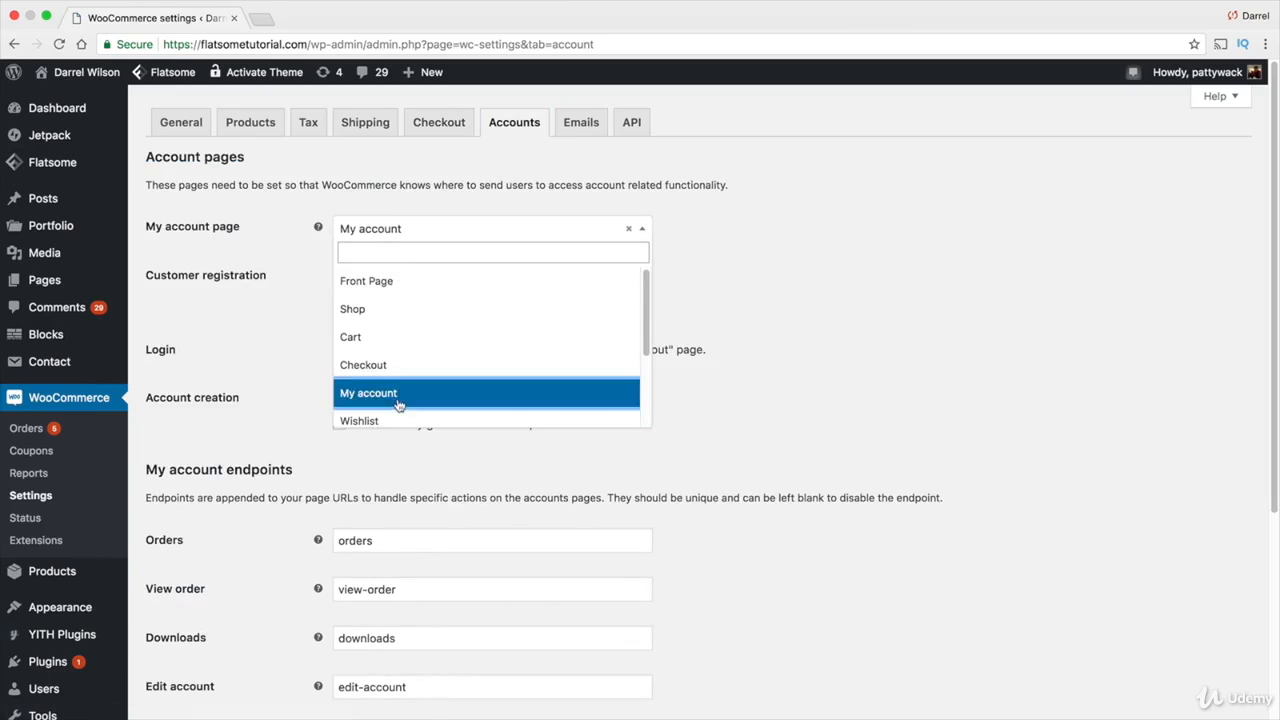
left_click(399, 394)
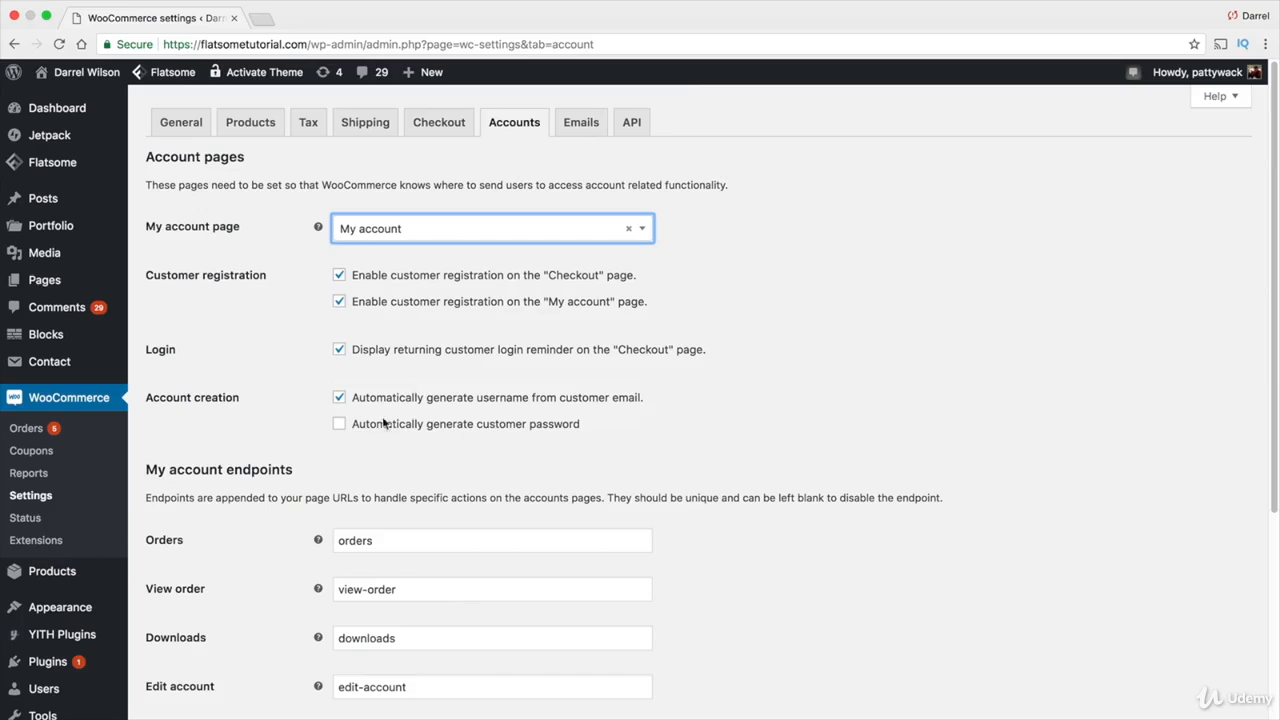
left_click(340, 424)
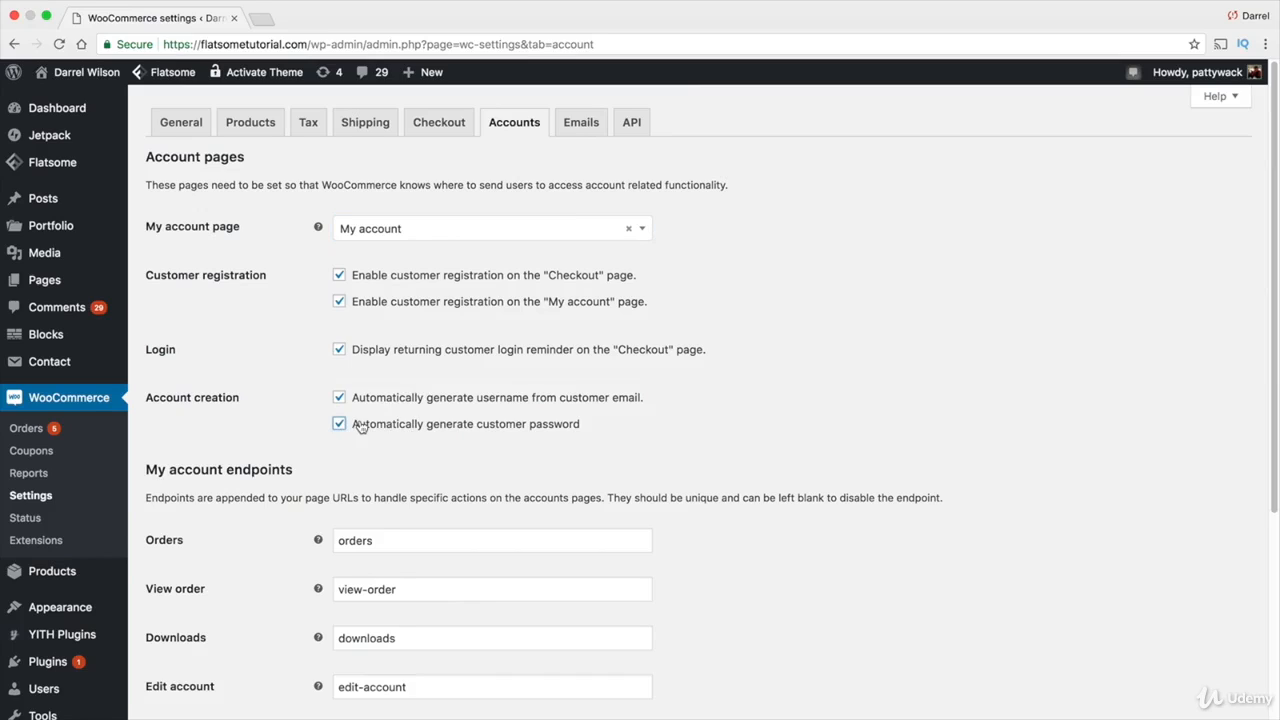
left_click(340, 424)
Examine the My account endpoint fields from Orders through Logout and back.
scroll(516, 400, "down", 5)
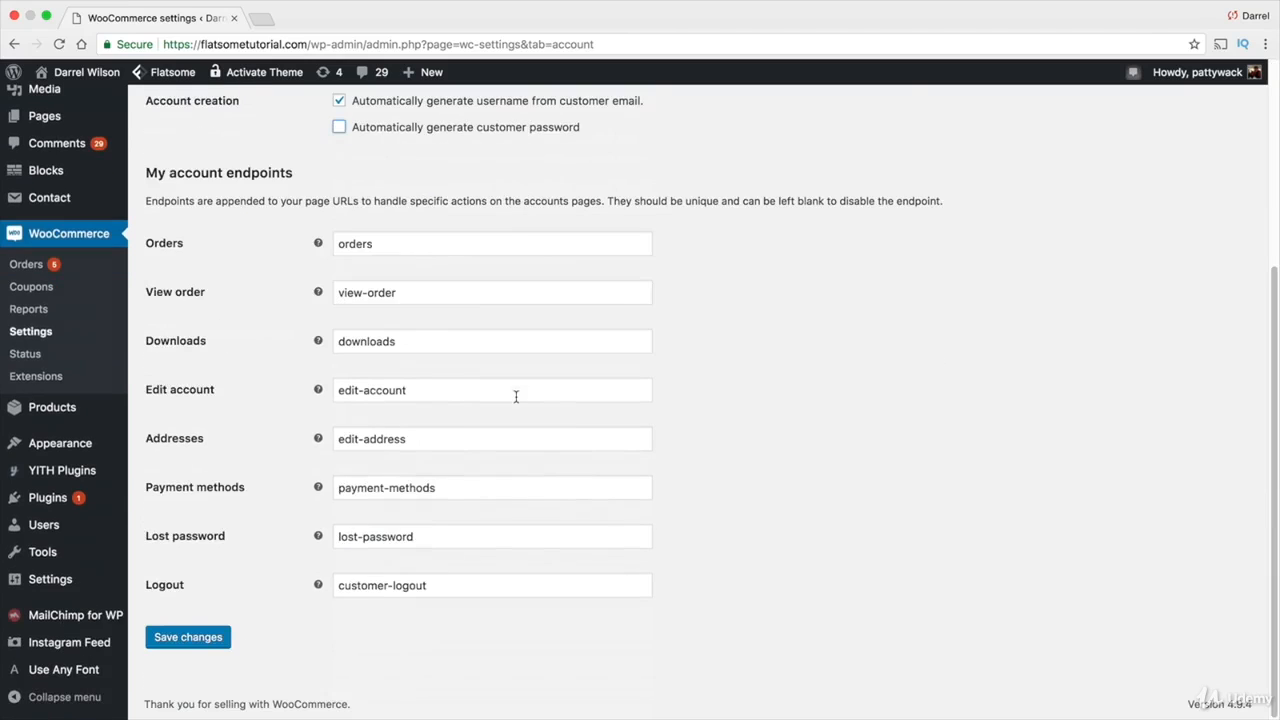
left_click(511, 240)
left_click(511, 288)
left_click(512, 341)
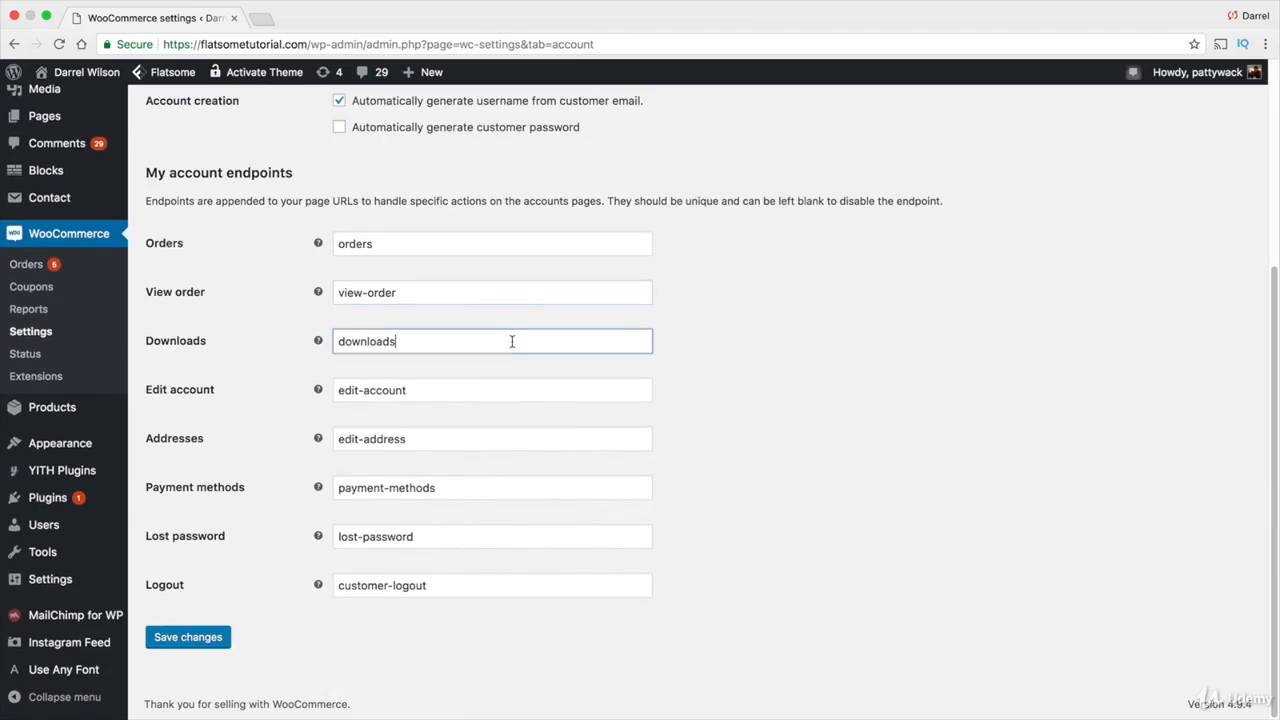
left_click(515, 389)
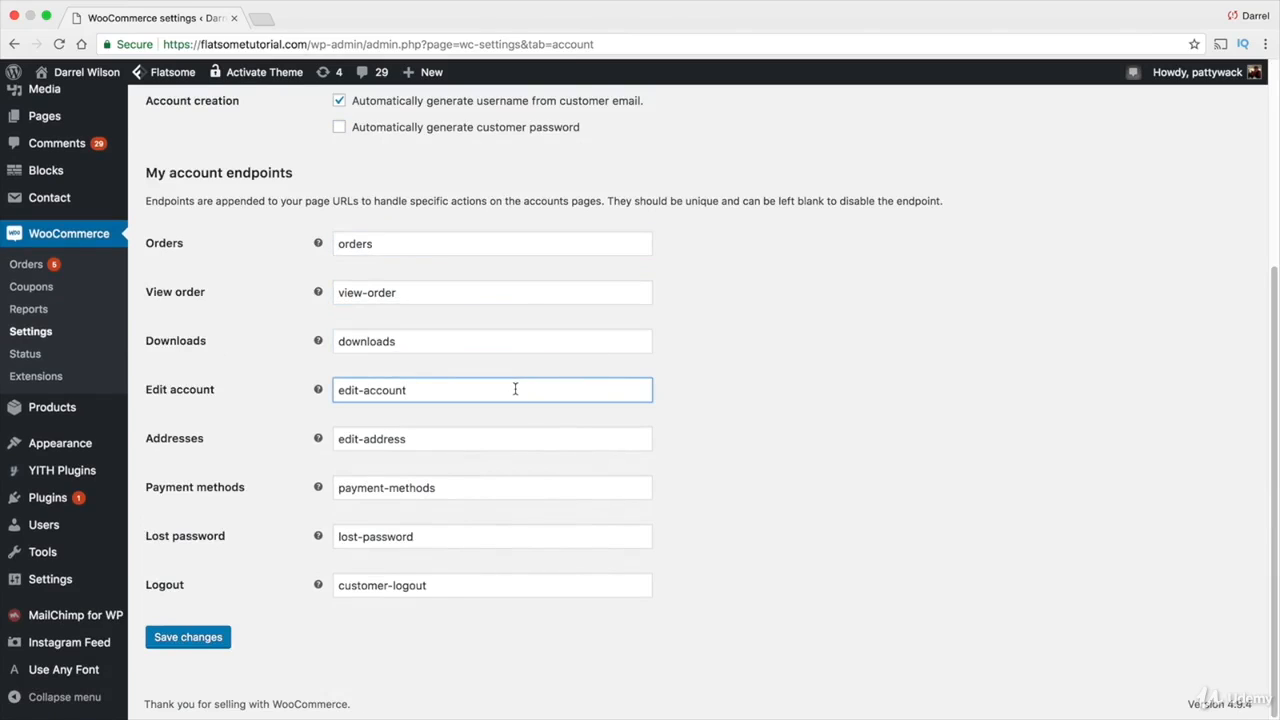
left_click(514, 438)
left_click(514, 487)
left_click(514, 536)
left_click(514, 585)
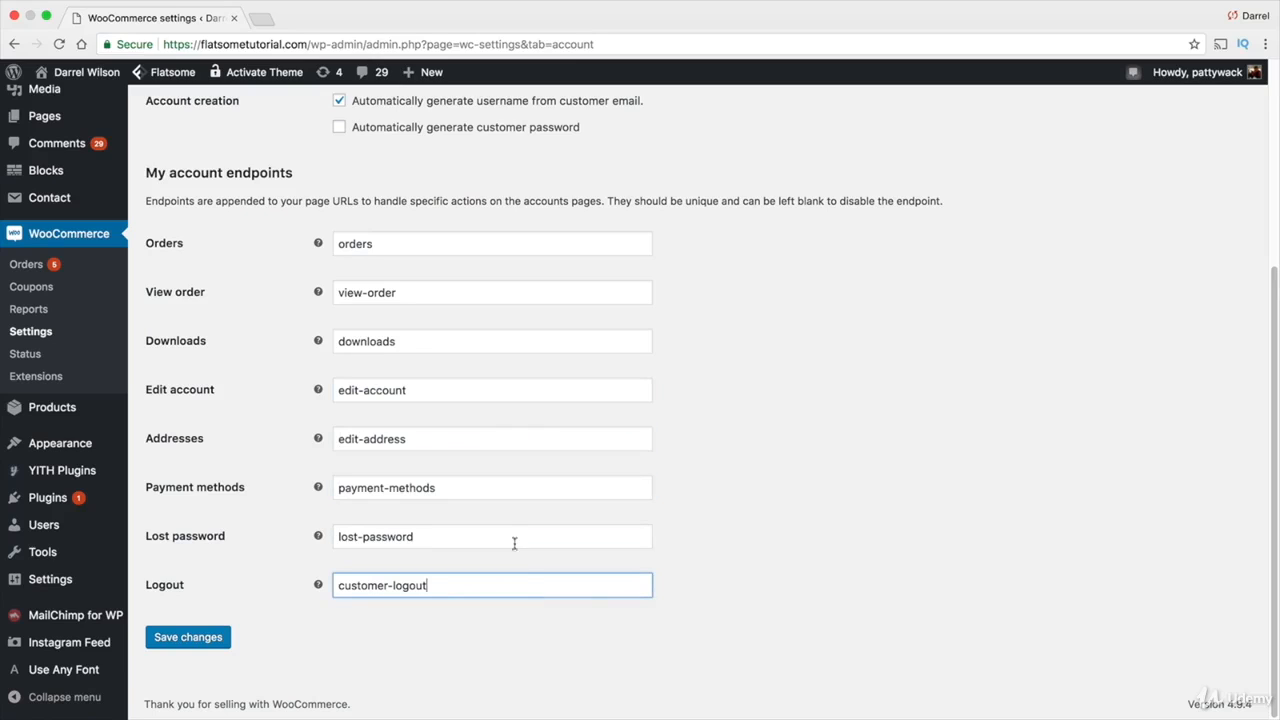
left_click(514, 540)
left_click(514, 488)
left_click(514, 438)
left_click(512, 389)
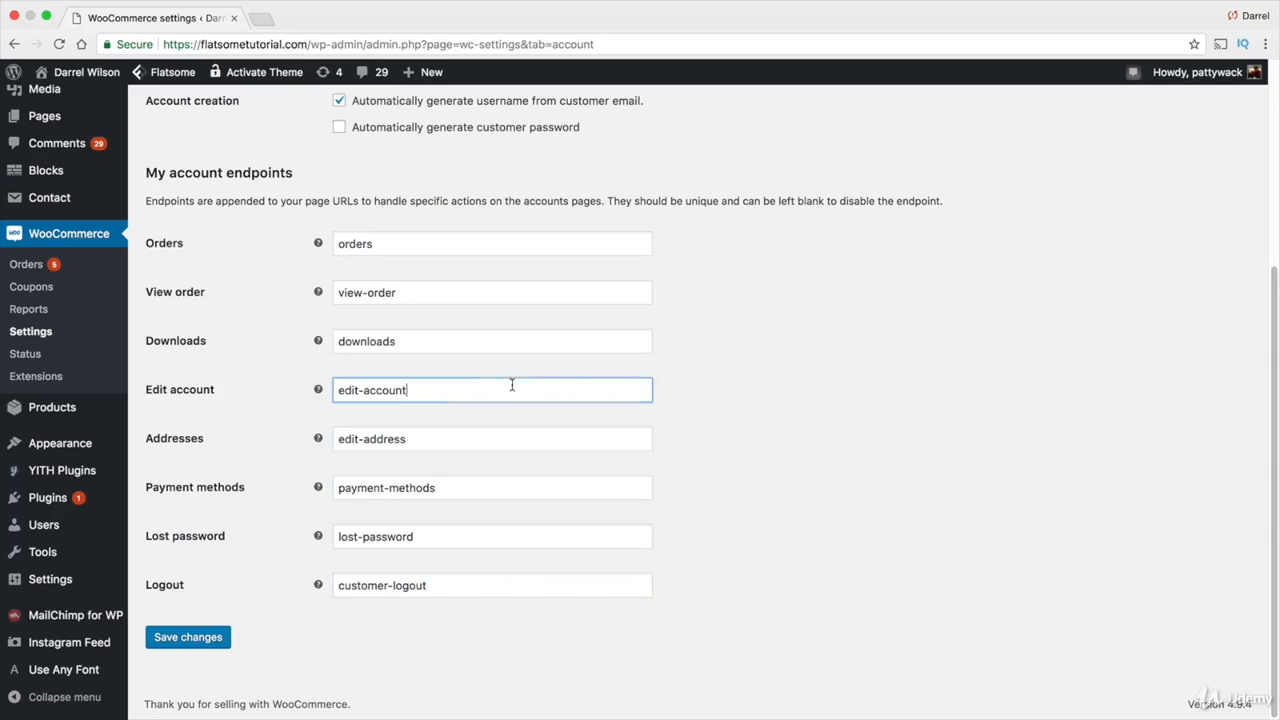
left_click(512, 341)
left_click(512, 292)
left_click(512, 243)
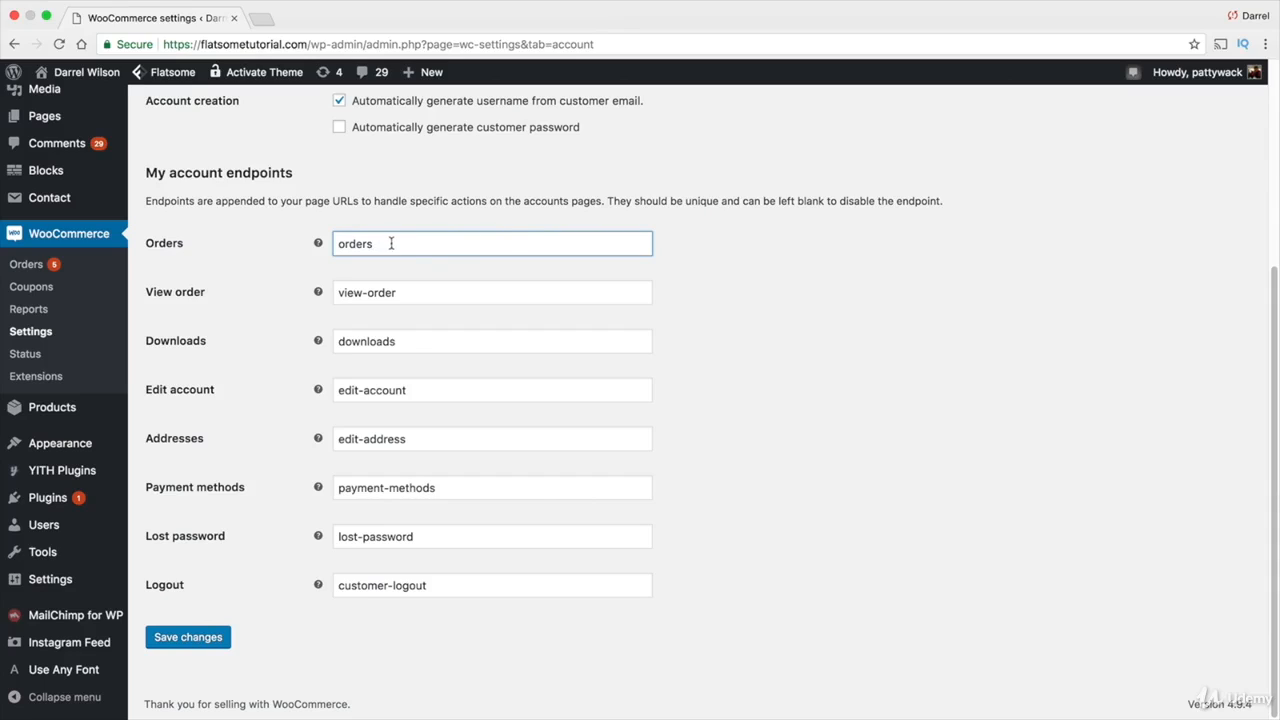
Try appending 123 to the Orders endpoint and remove it again.
type("123")
key("BackSpace")
key("BackSpace")
Save the account settings.
scroll(296, 600, "up", 2)
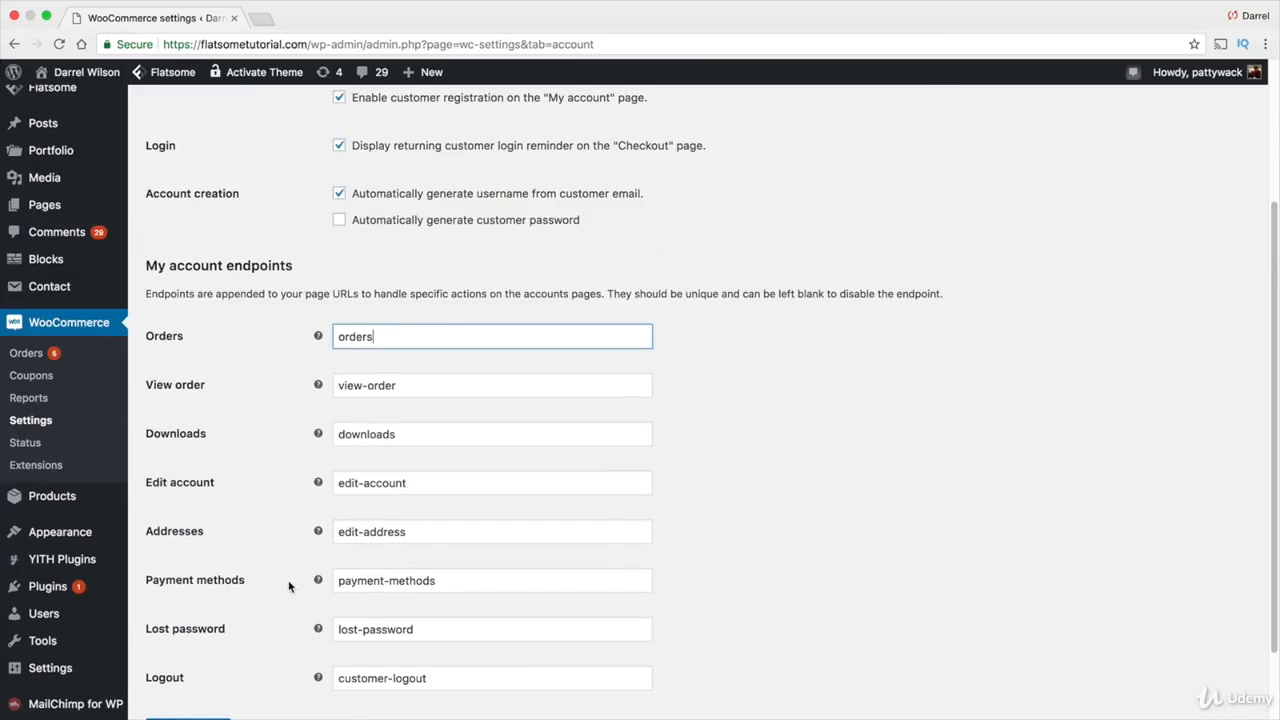
scroll(281, 589, "down", 1)
left_click(229, 686)
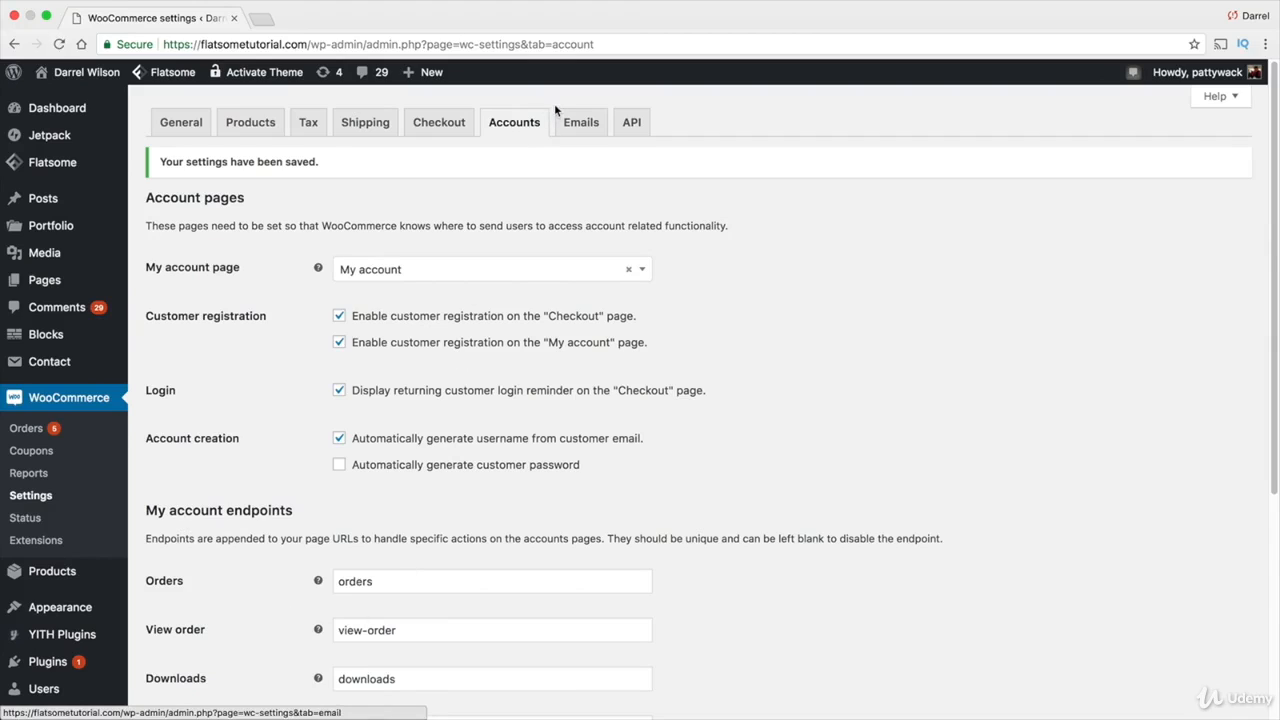
Open the email settings, review the notifications and sender name and address, and preview the email template.
left_click(569, 124)
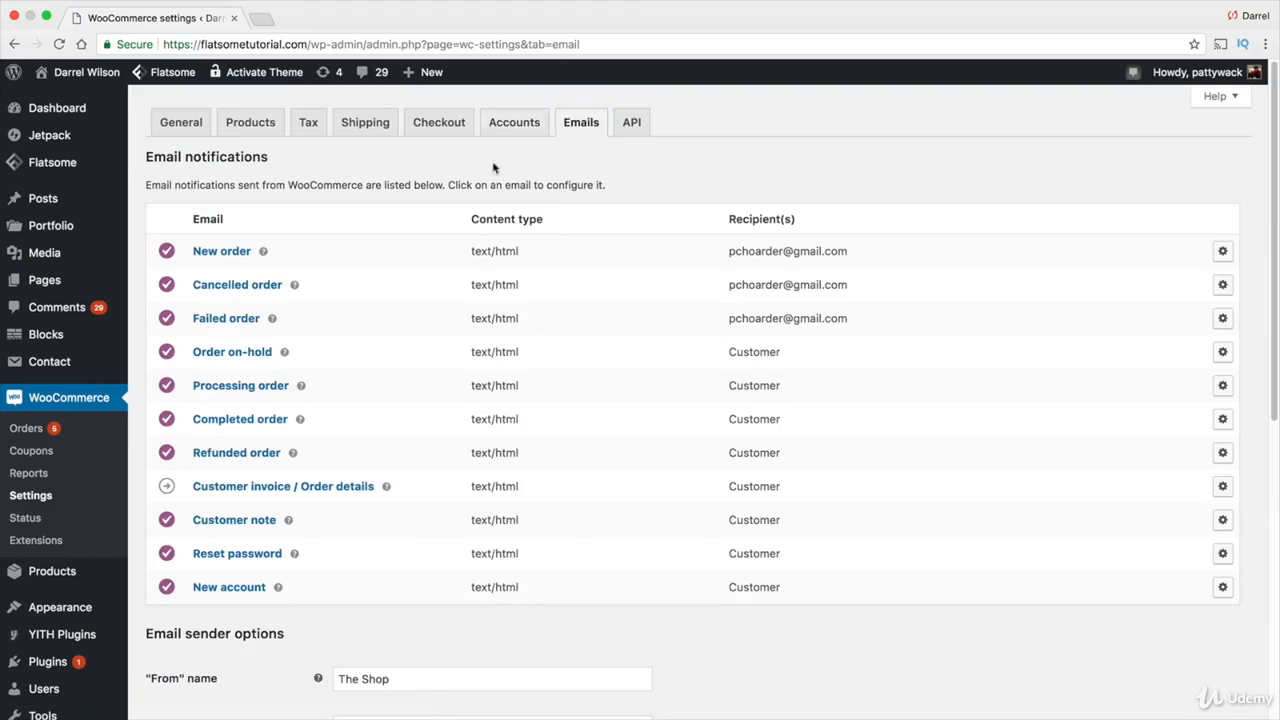
scroll(421, 352, "down", 3)
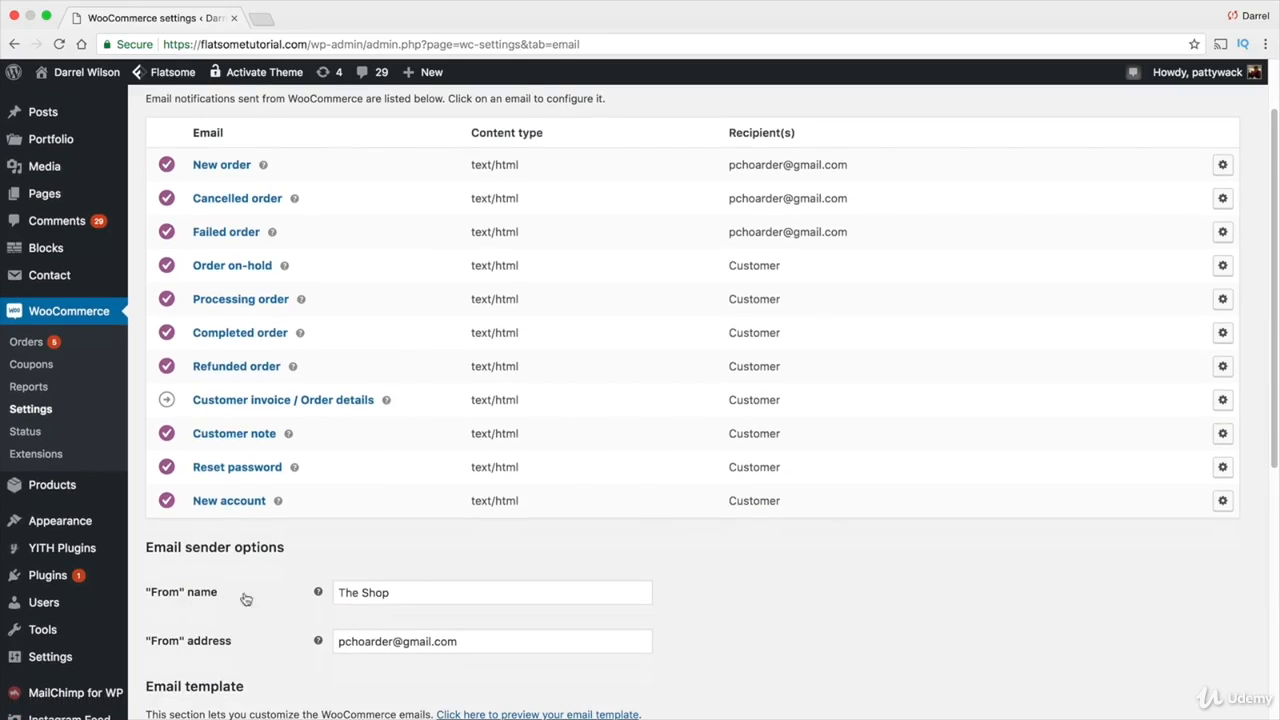
triple_click(418, 592)
scroll(472, 574, "down", 3)
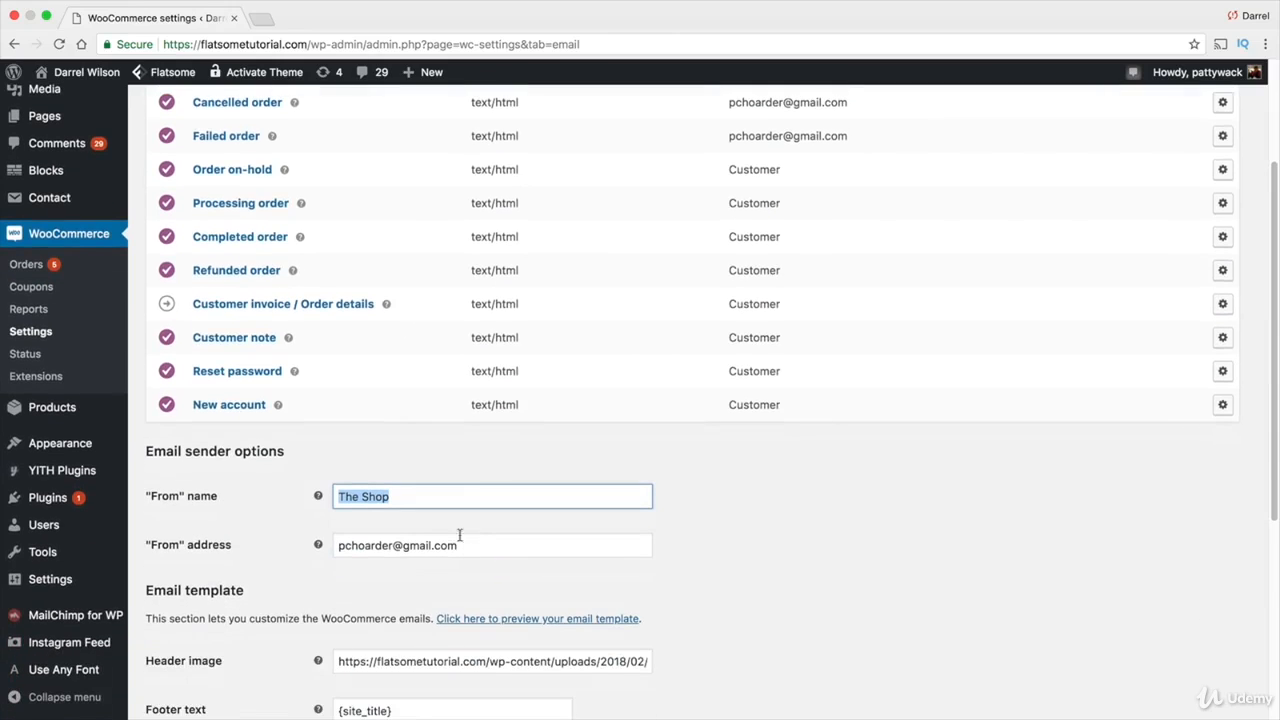
left_click(477, 546)
triple_click(477, 546)
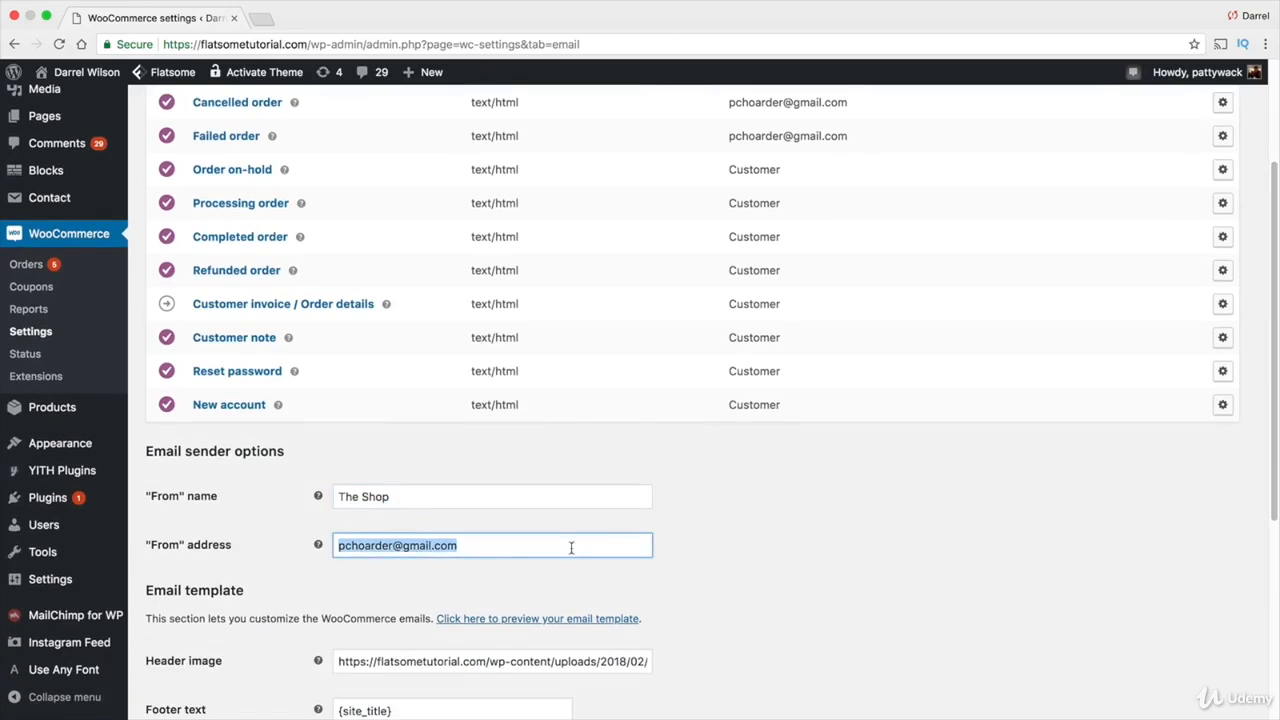
left_click(731, 536)
scroll(710, 530, "down", 3)
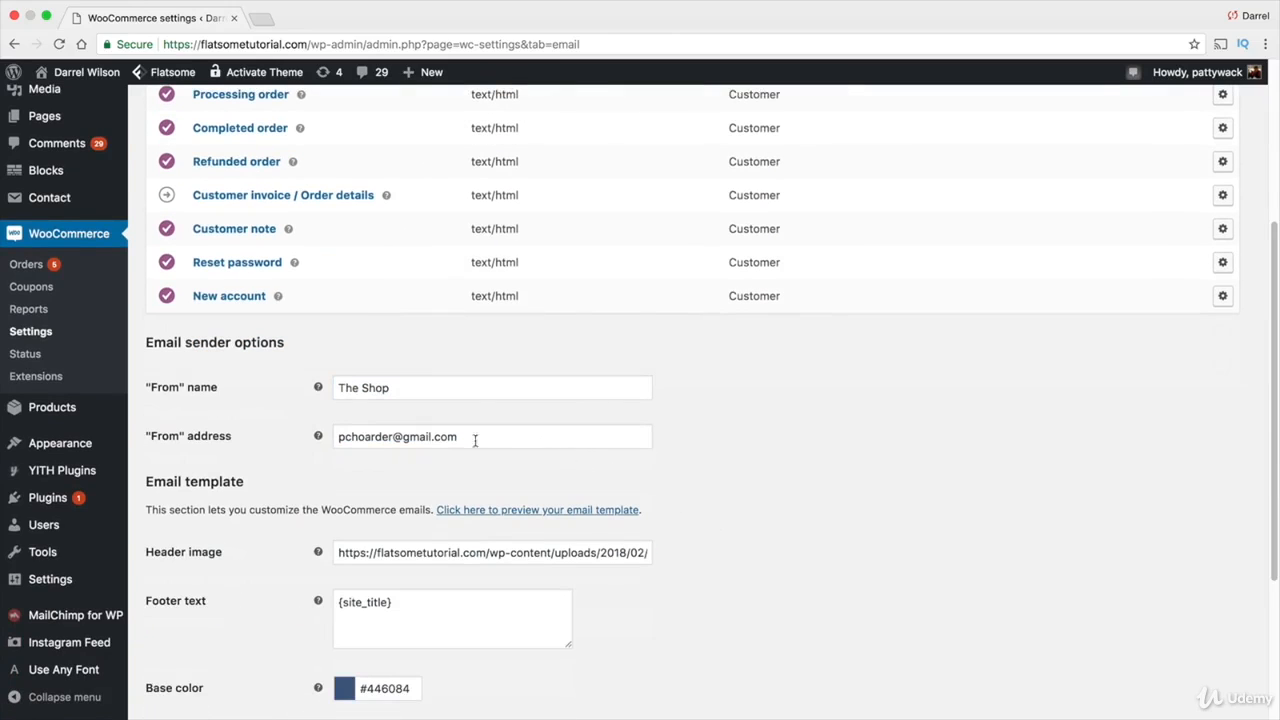
left_click(469, 512)
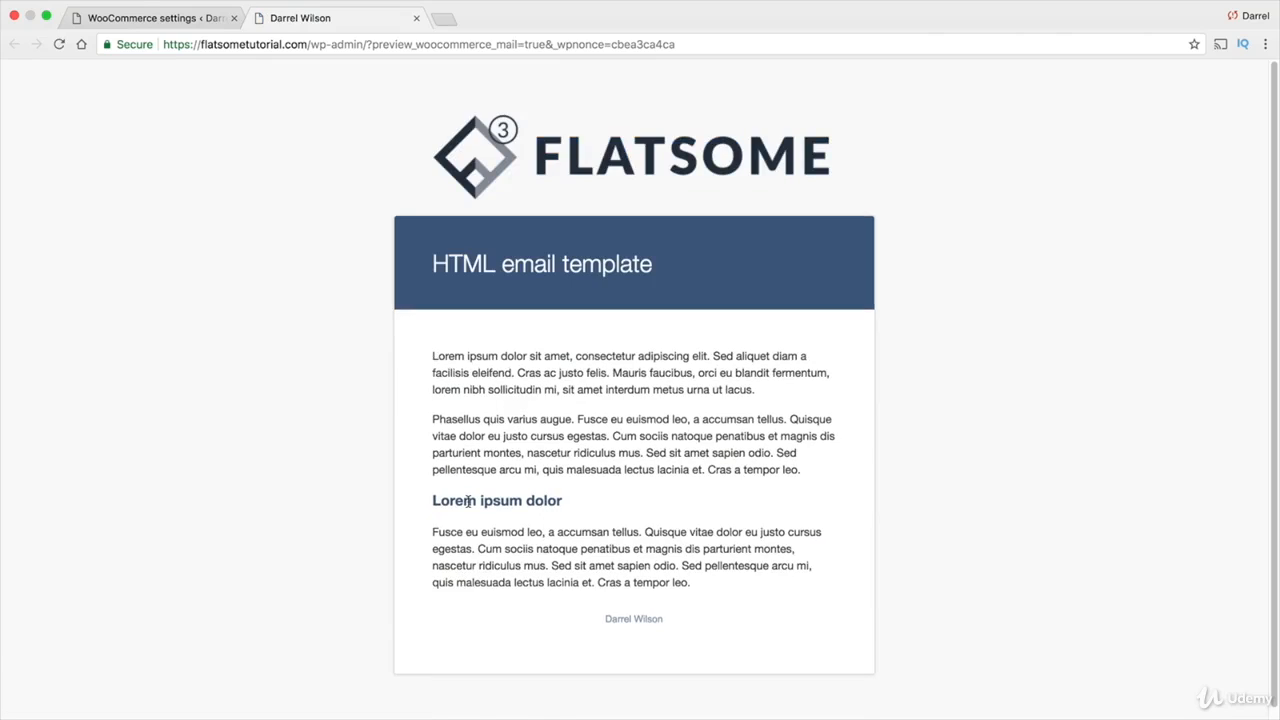
left_click(200, 19)
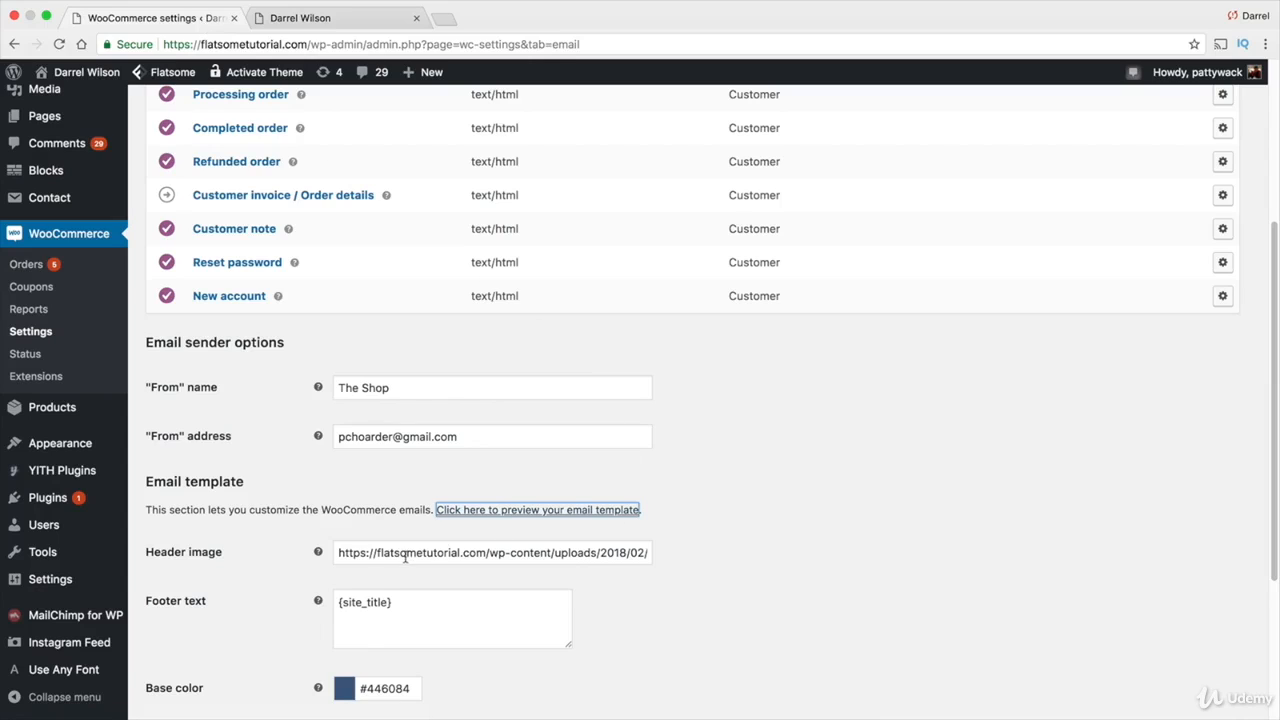
Clear the header image of the email template and save the email settings.
triple_click(366, 556)
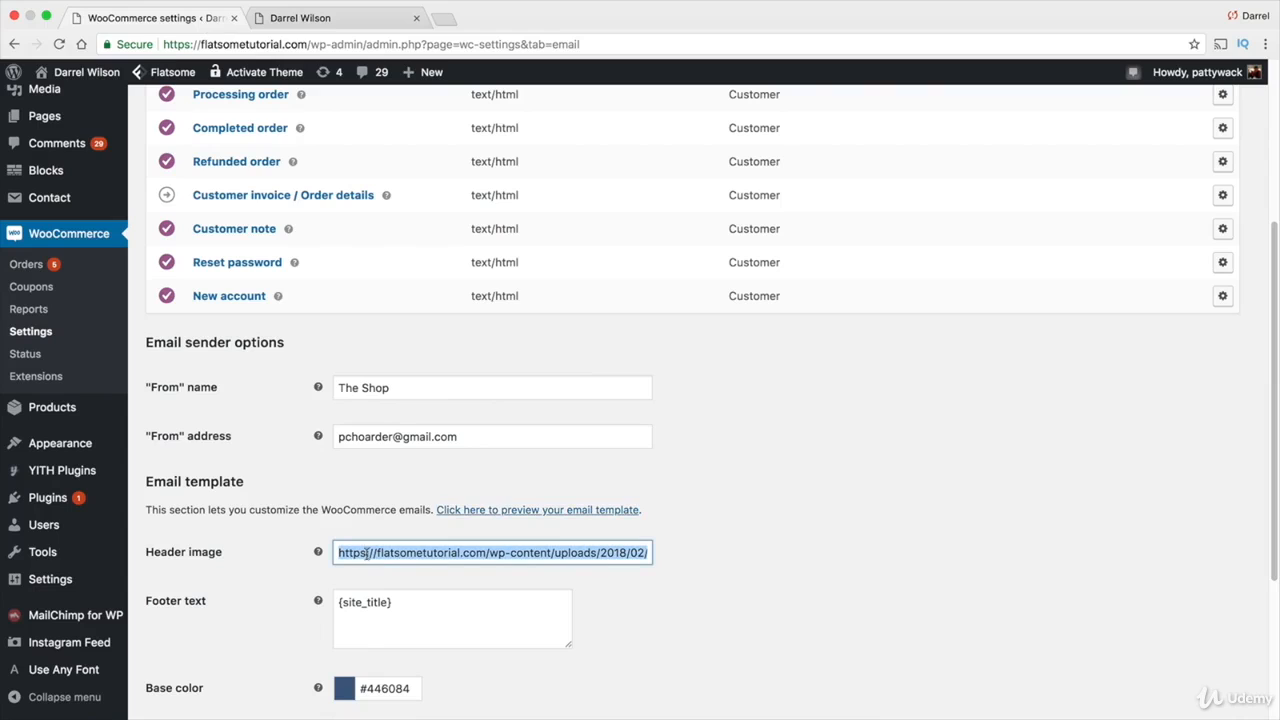
type("N/A")
scroll(314, 583, "down", 5)
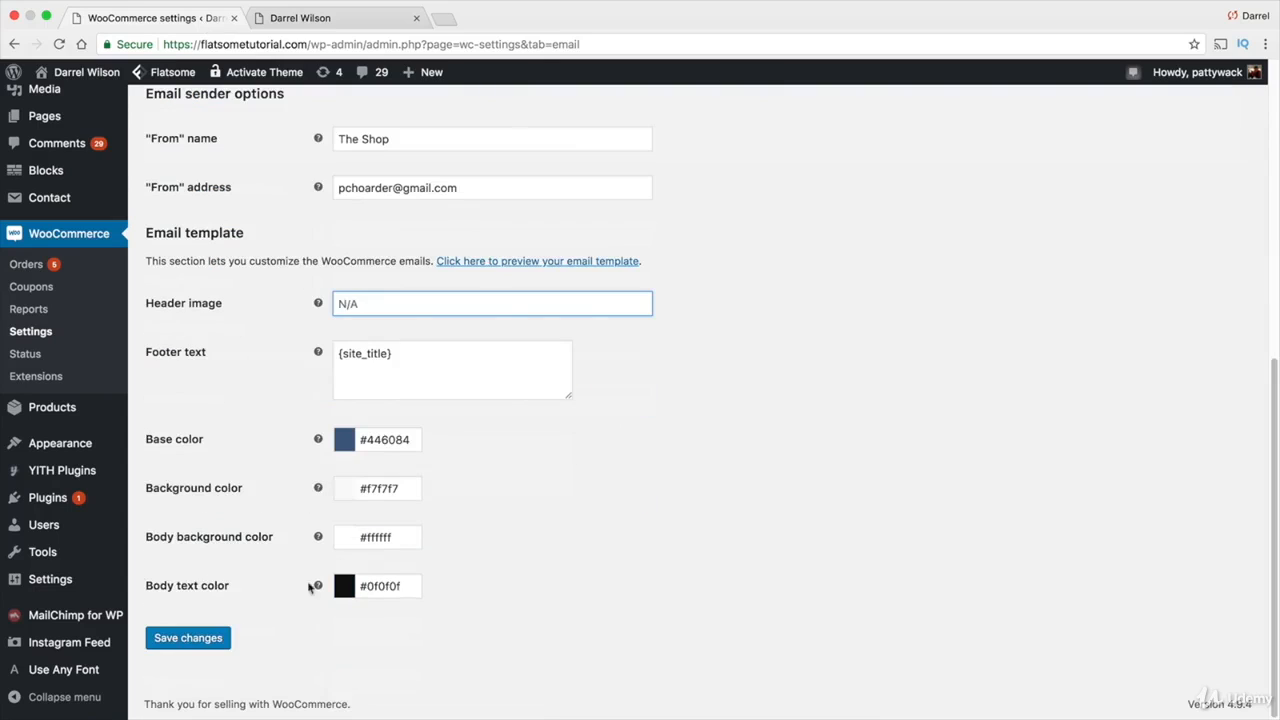
left_click(202, 642)
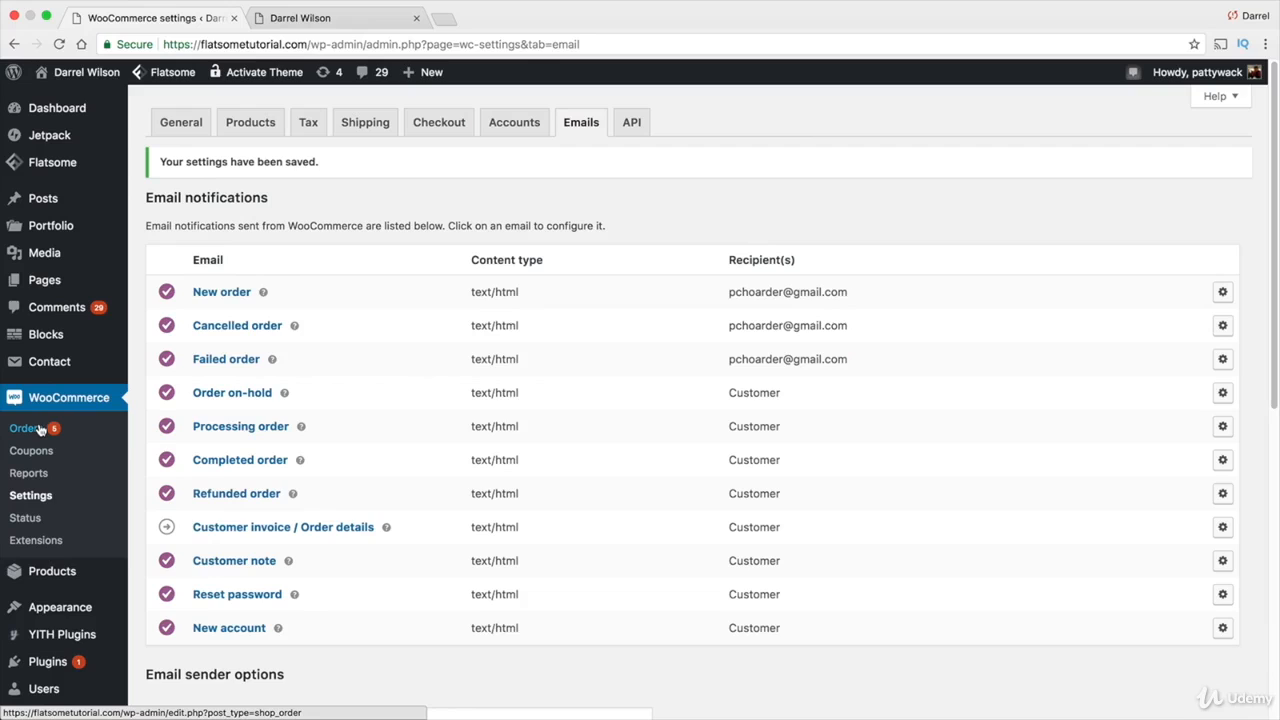
Open the media library and copy the file URL of the dark Flatsome logo titled Dark-Flatsome3_mText.
left_click(205, 258)
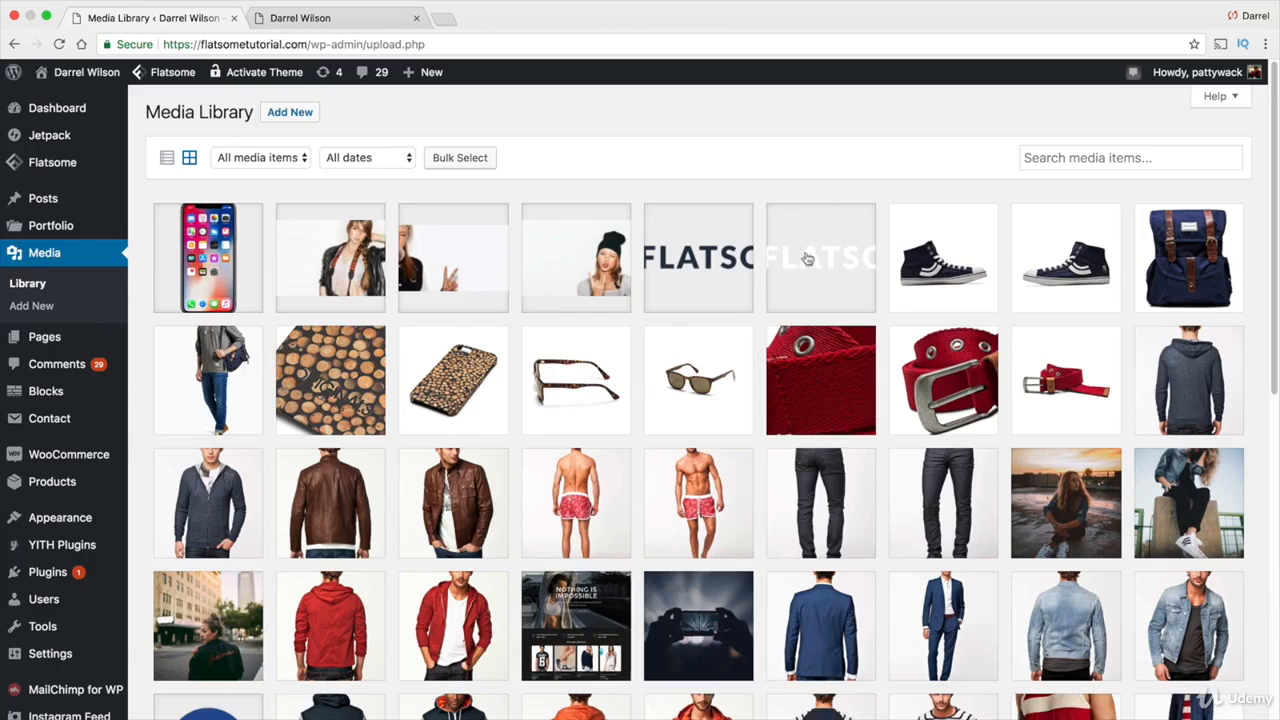
left_click(722, 256)
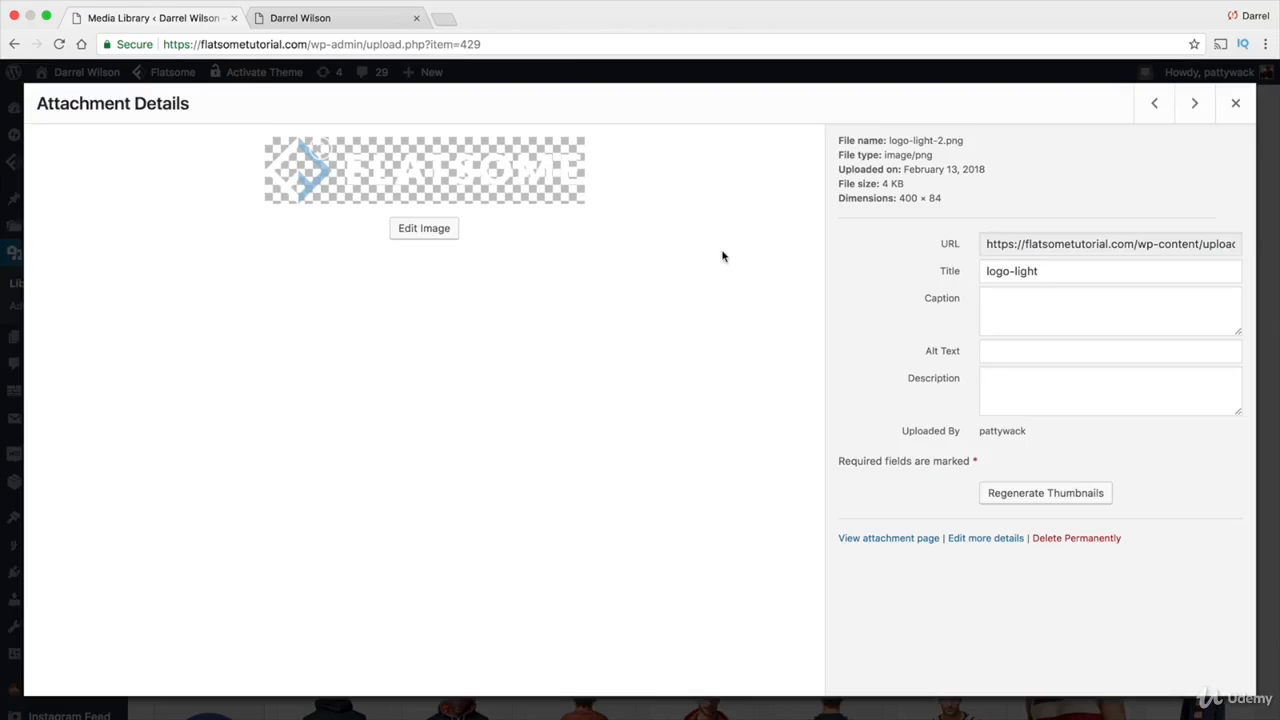
left_click(1235, 103)
left_click(686, 266)
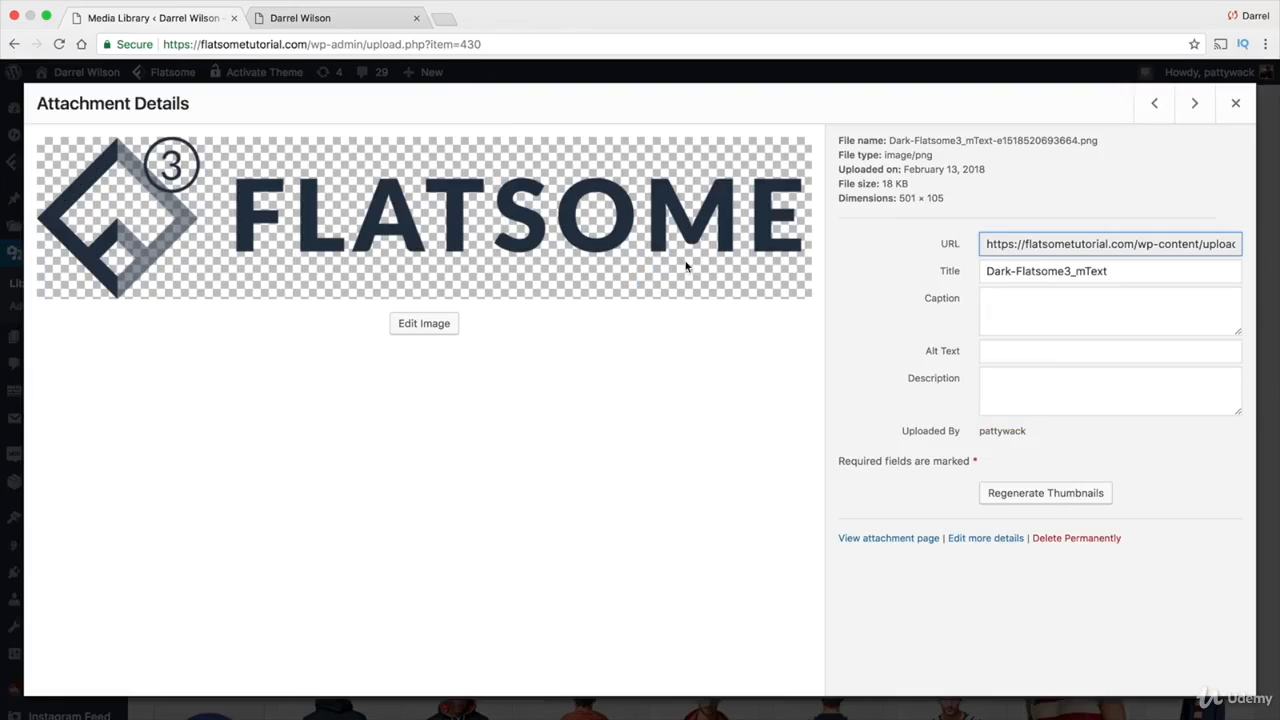
left_click(1003, 247)
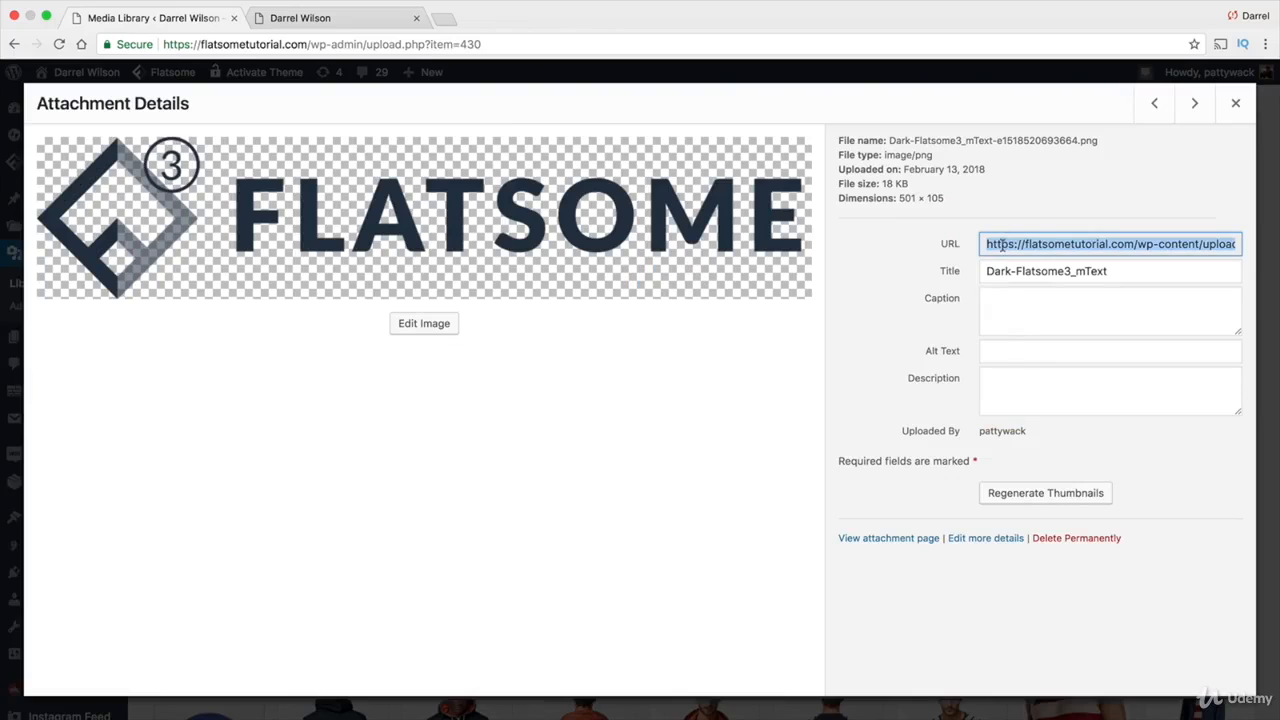
right_click(1003, 247)
left_click(978, 277)
left_click(1050, 323)
left_click(1233, 103)
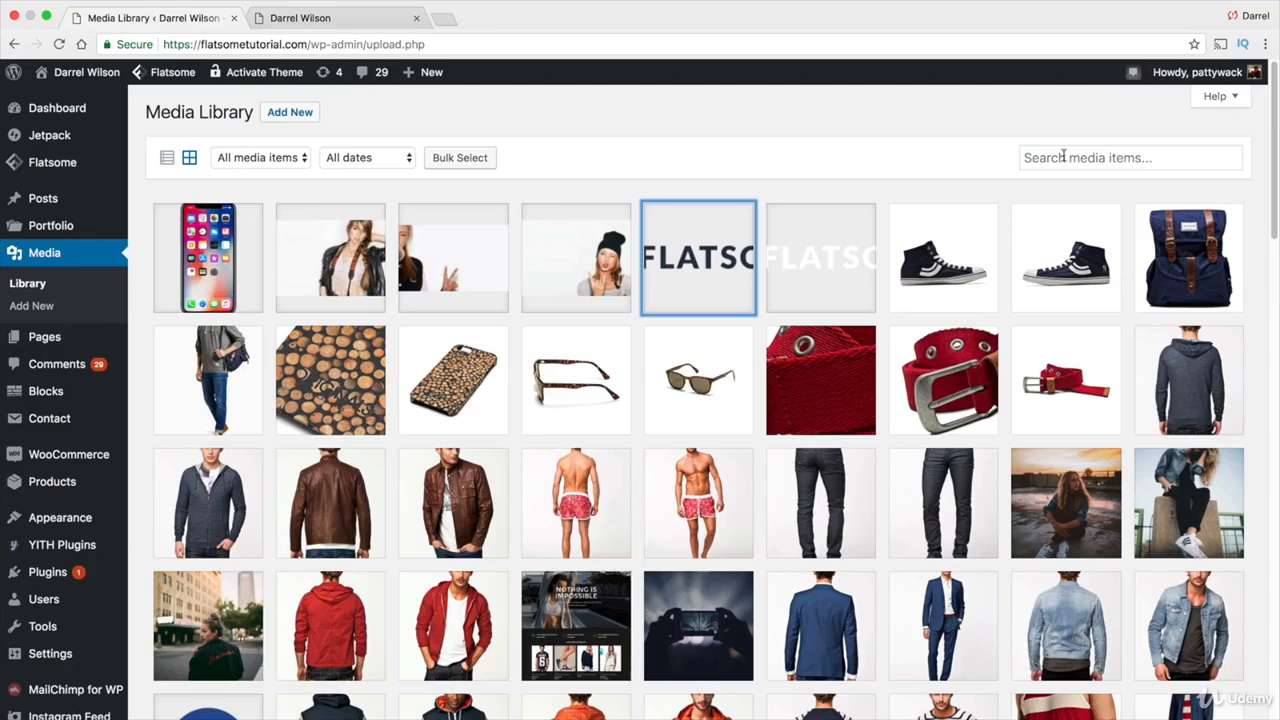
left_click(275, 113)
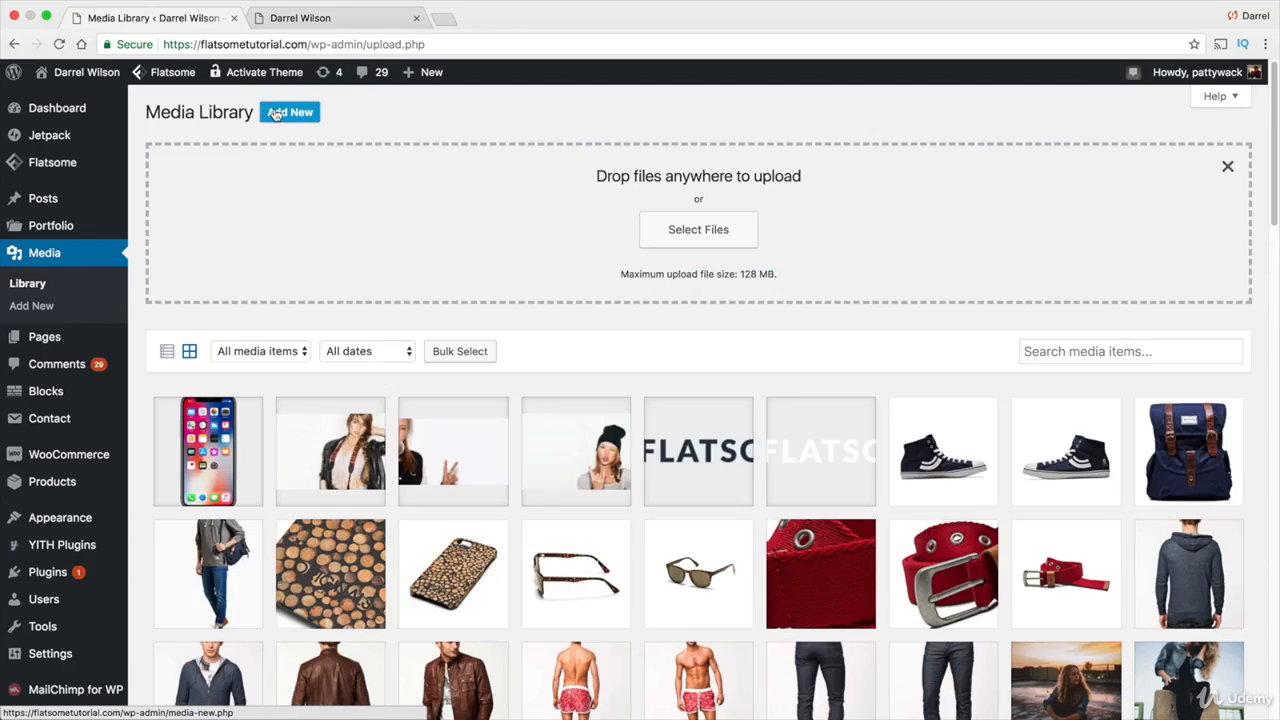
left_click(744, 232)
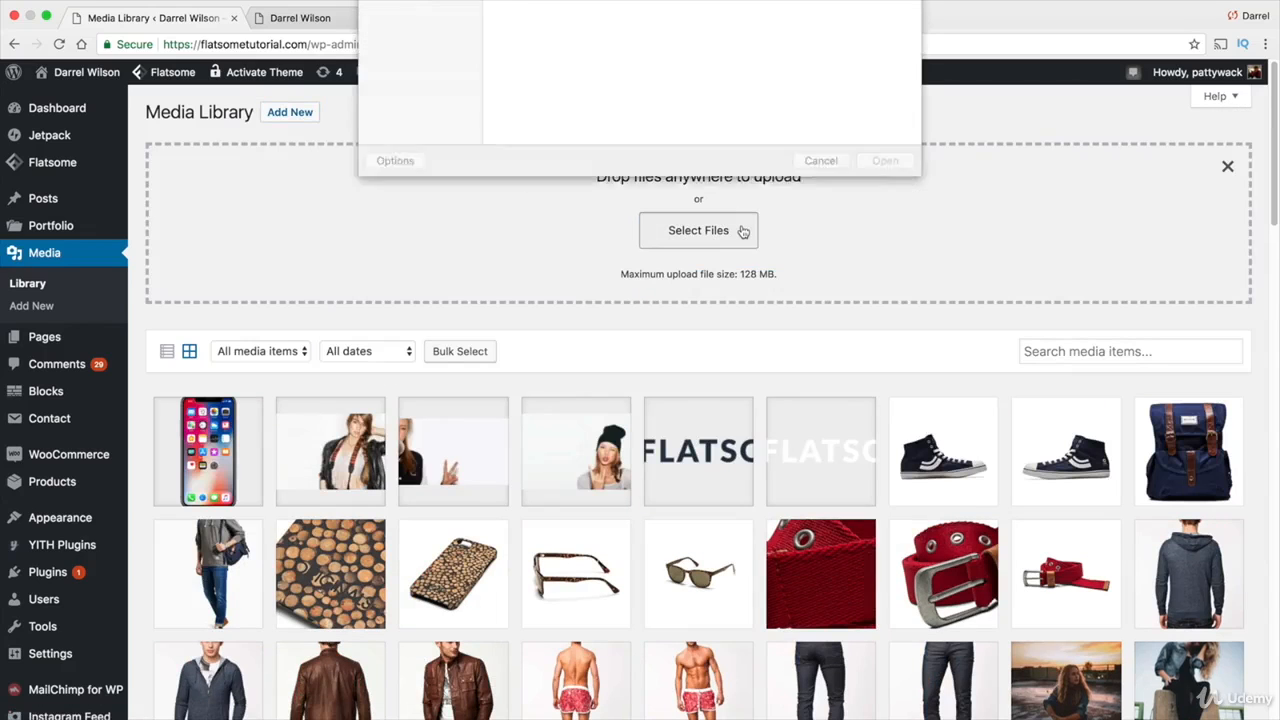
left_click(820, 286)
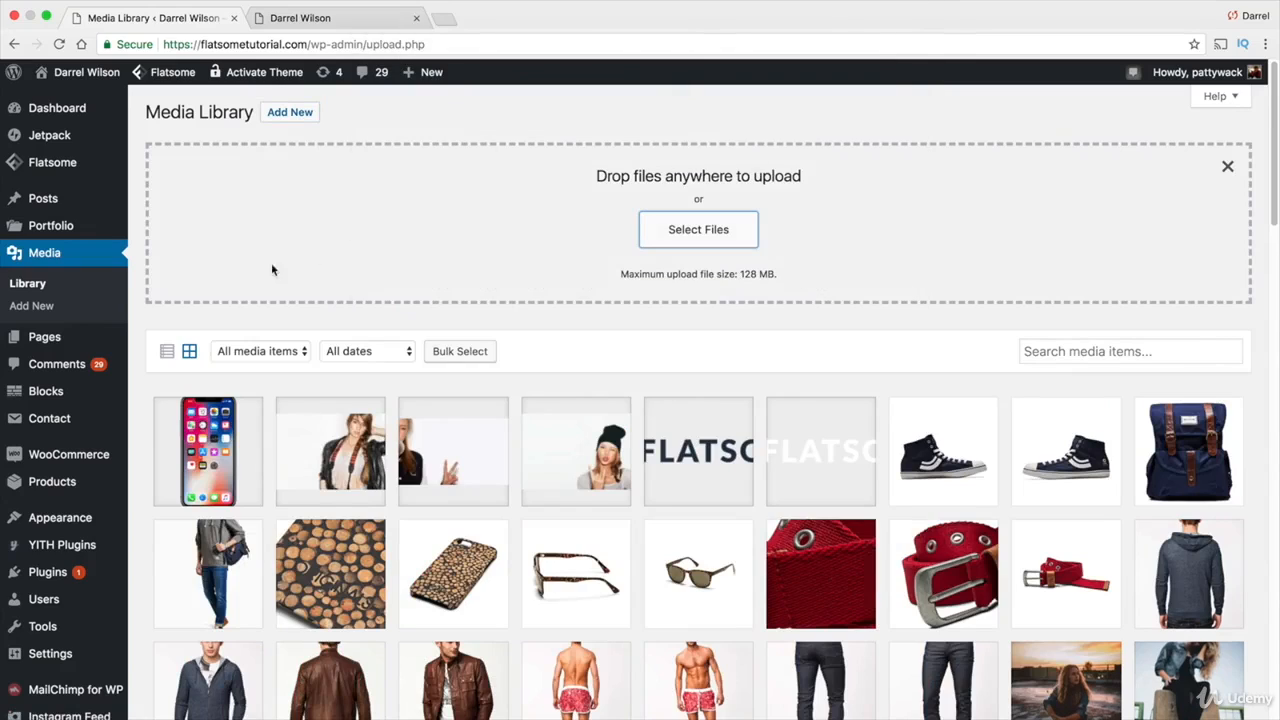
Open the email settings of the WooCommerce store and preview the current email template.
mouse_move(93, 462)
left_click(162, 527)
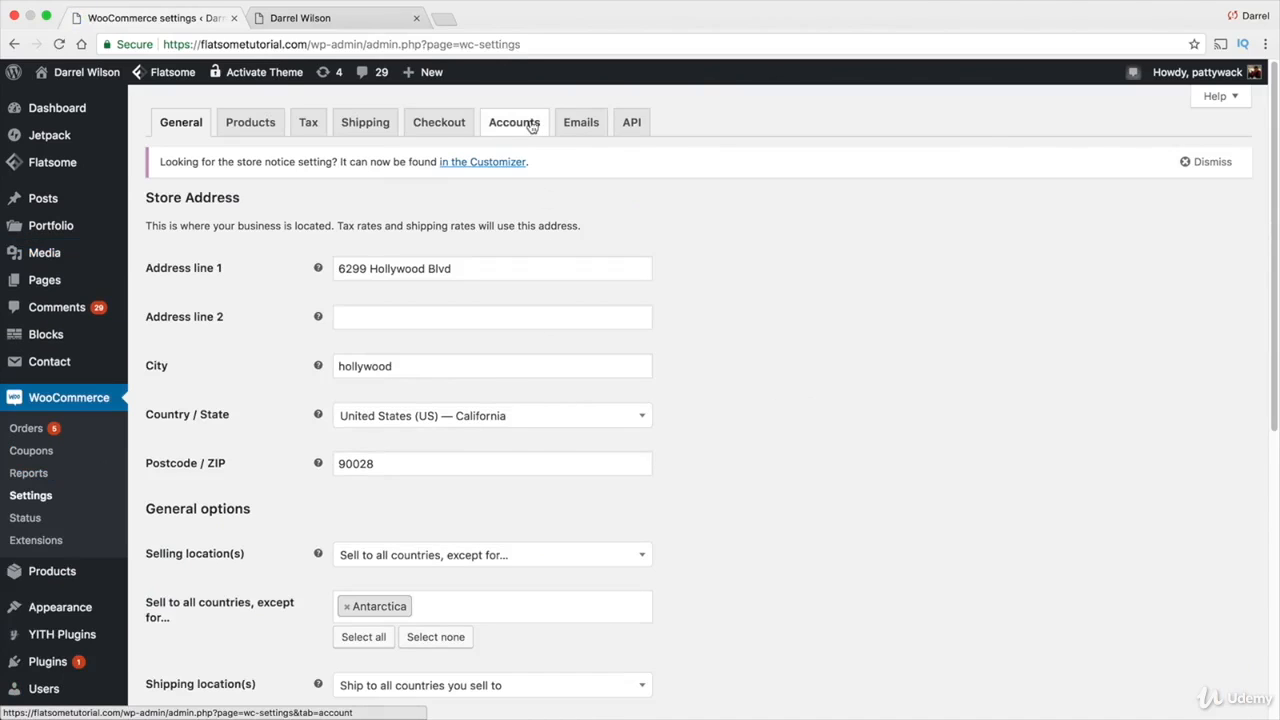
left_click(581, 124)
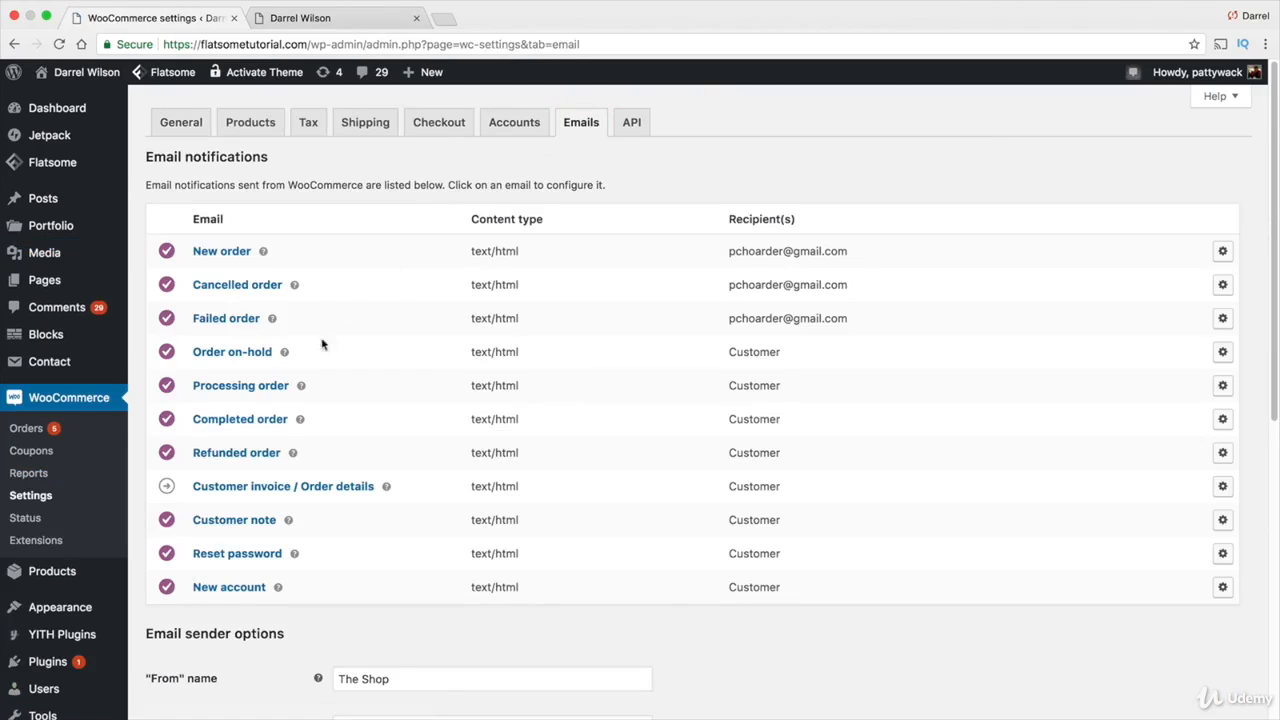
scroll(325, 377, "down", 1)
scroll(325, 377, "down", 5)
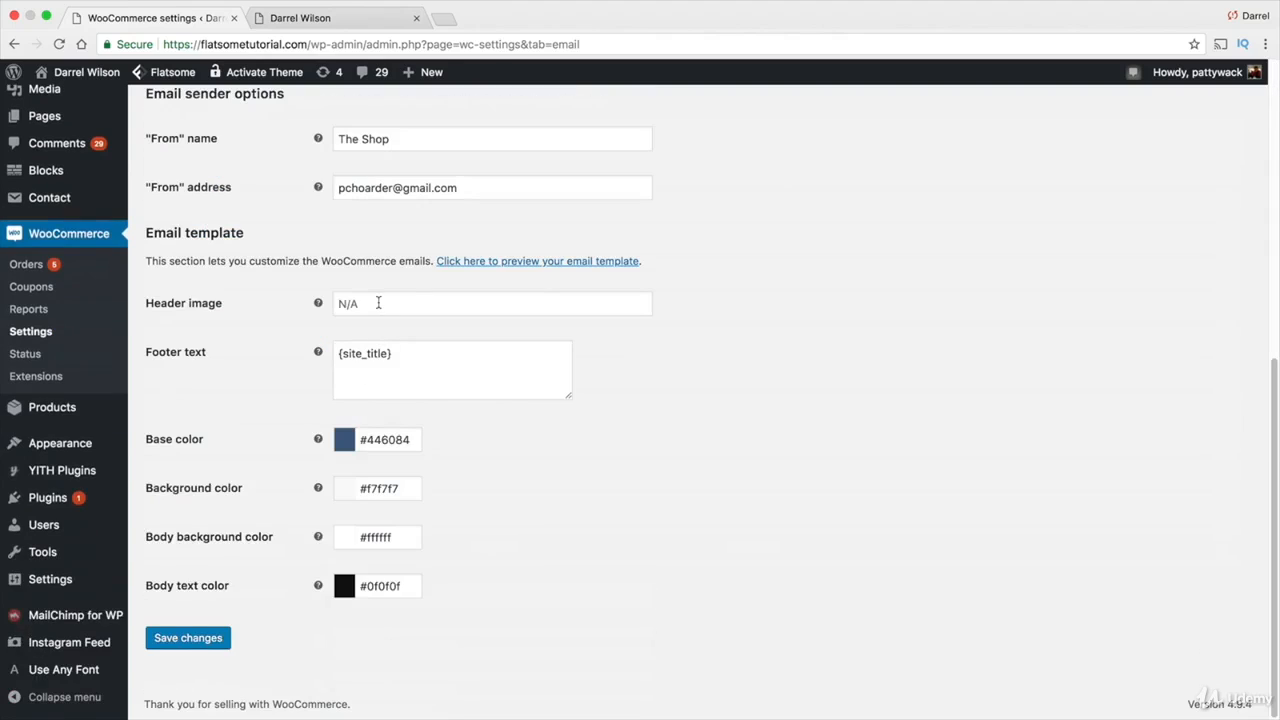
left_click(497, 261)
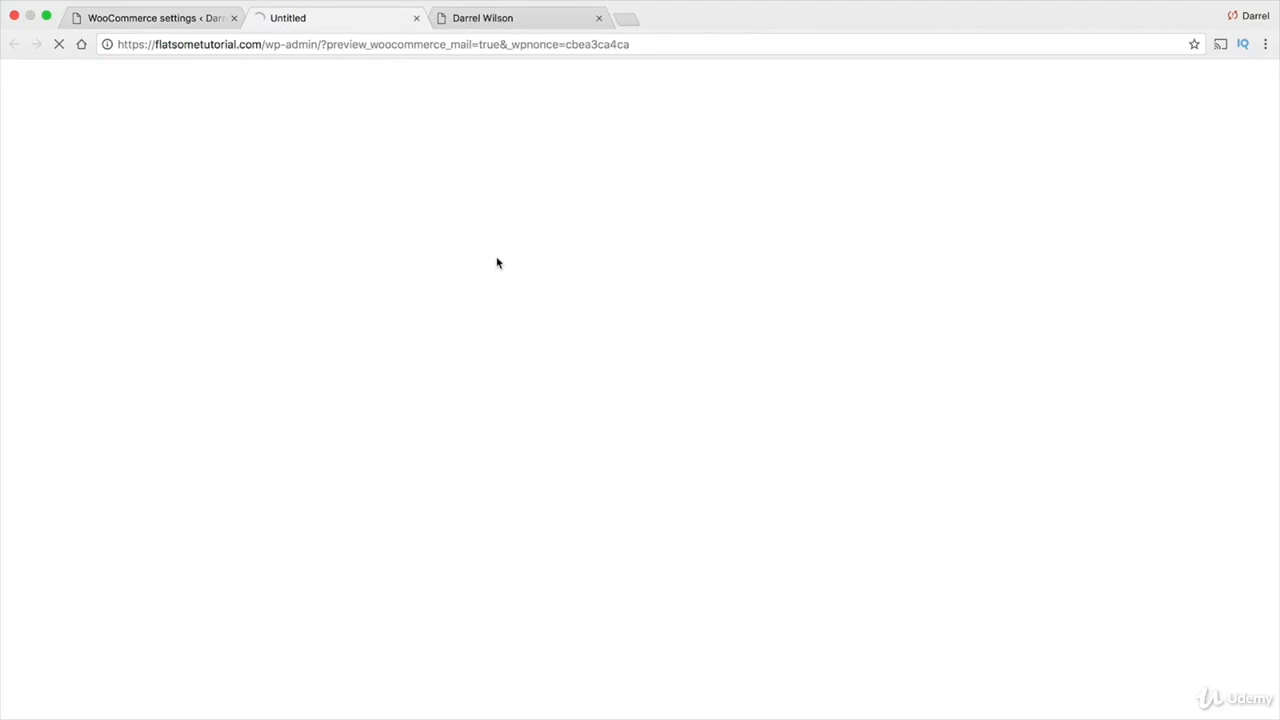
left_click(150, 18)
Paste the copied dark Flatsome logo URL as the email template's header image and save the email settings.
left_click(345, 303)
right_click(352, 306)
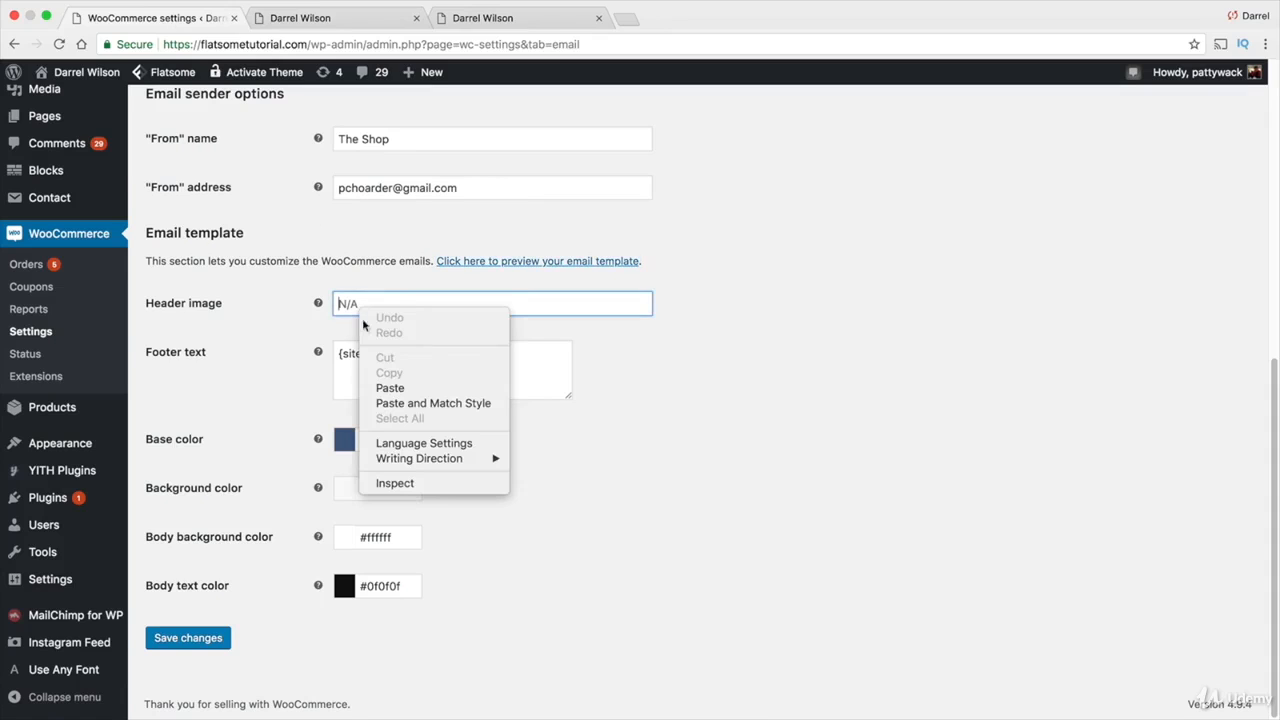
left_click(398, 387)
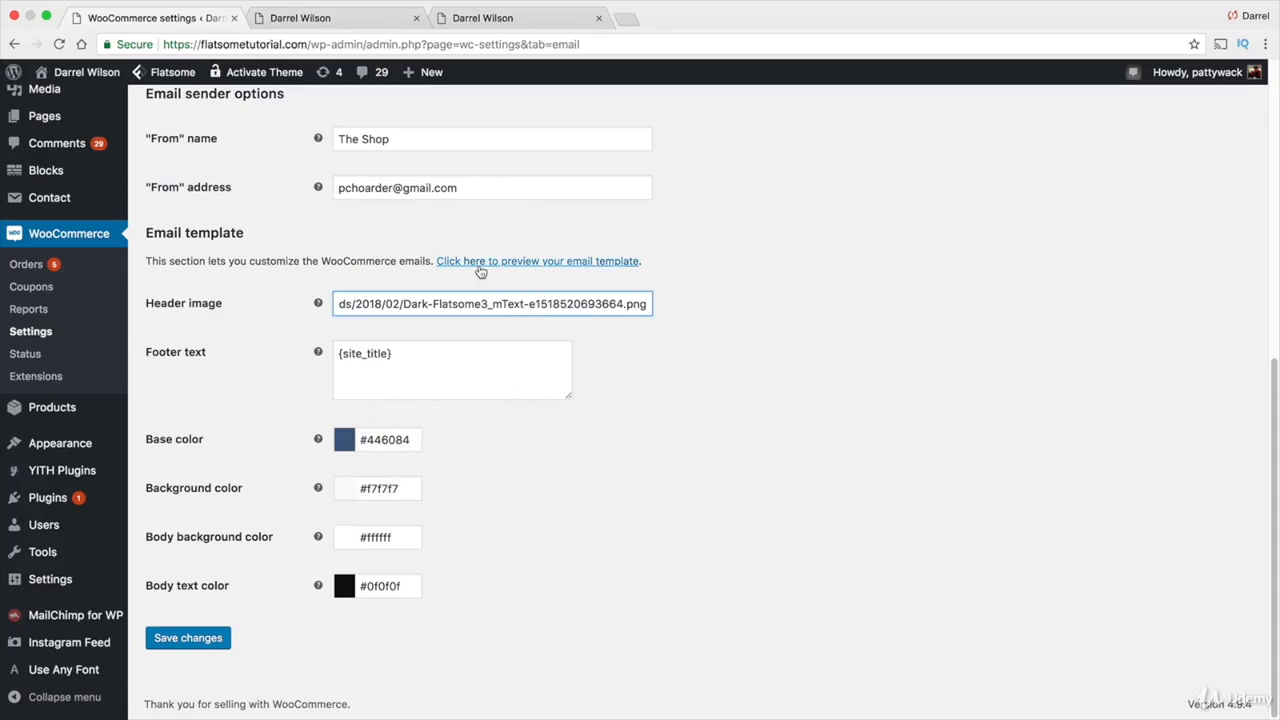
left_click(207, 630)
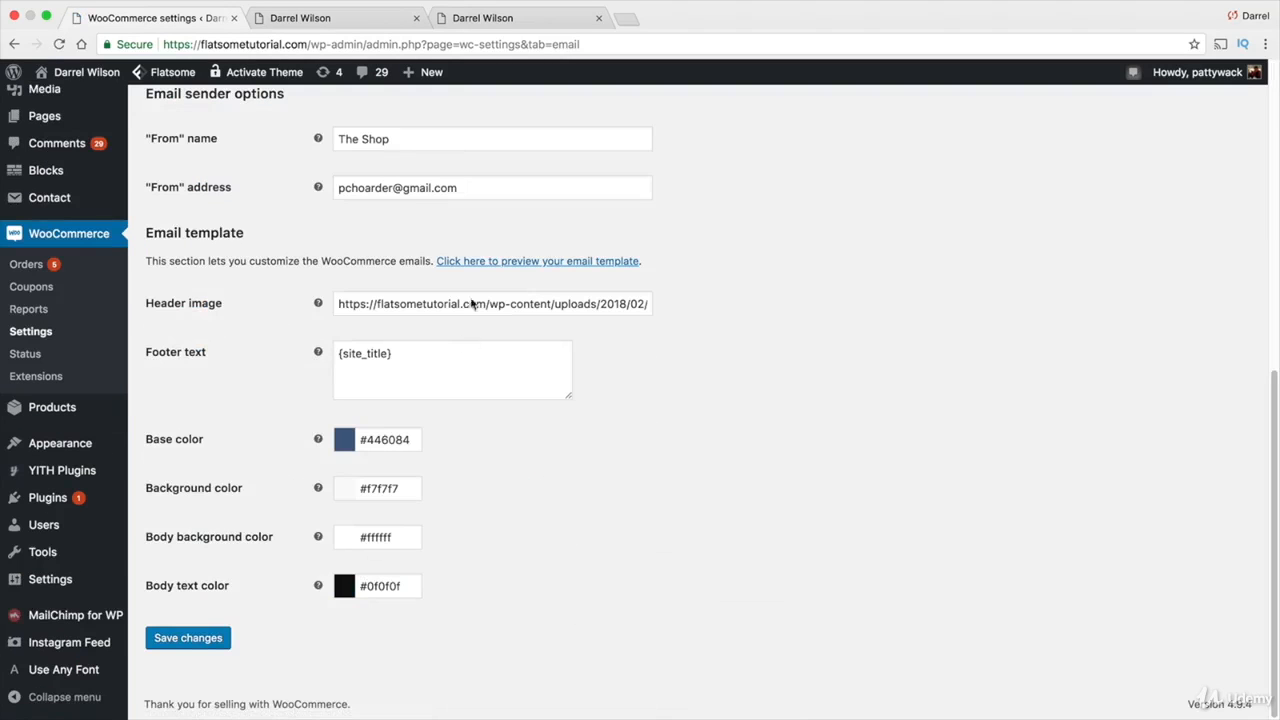
Preview the email template and compare its header logo and colors with the template settings.
left_click(491, 260)
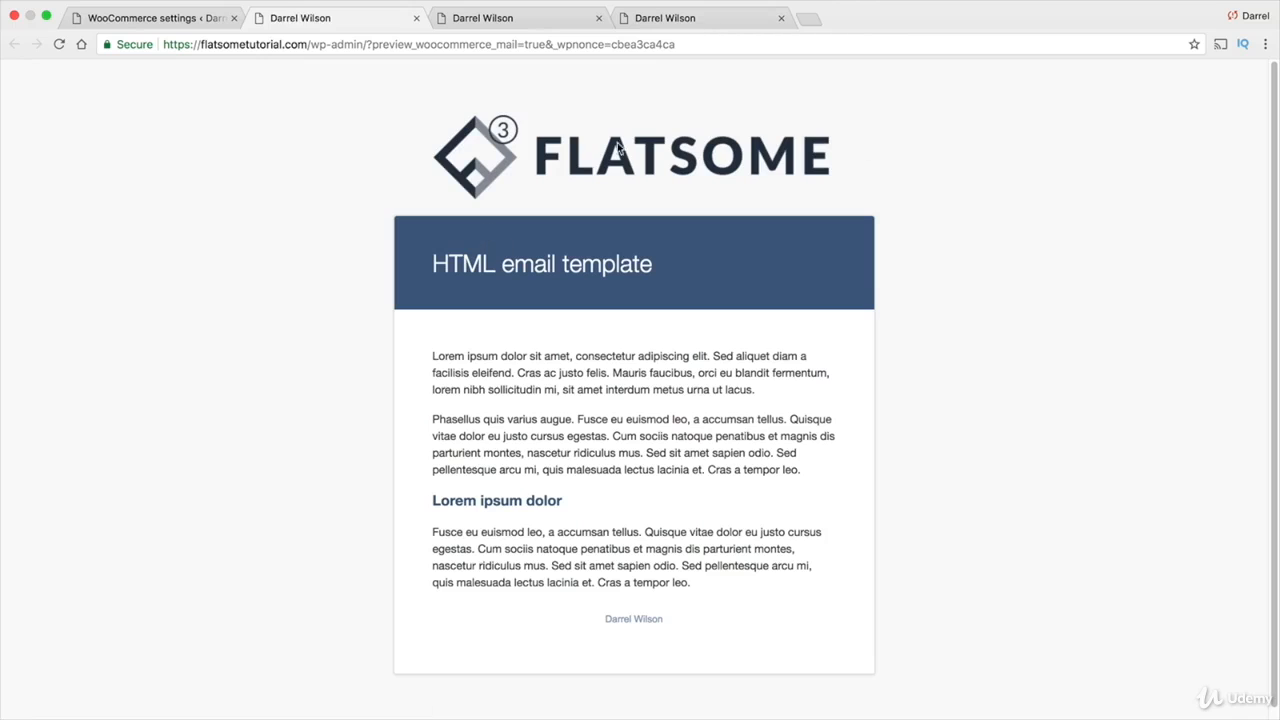
left_click(190, 16)
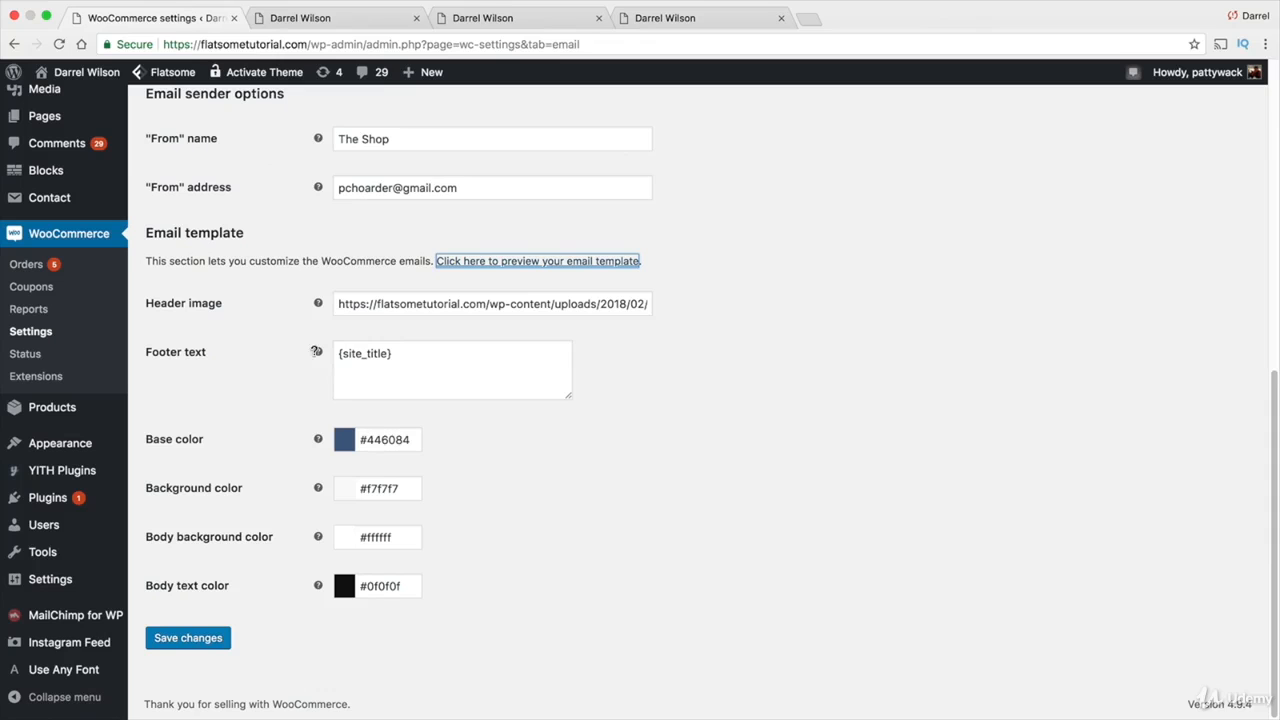
left_click(352, 19)
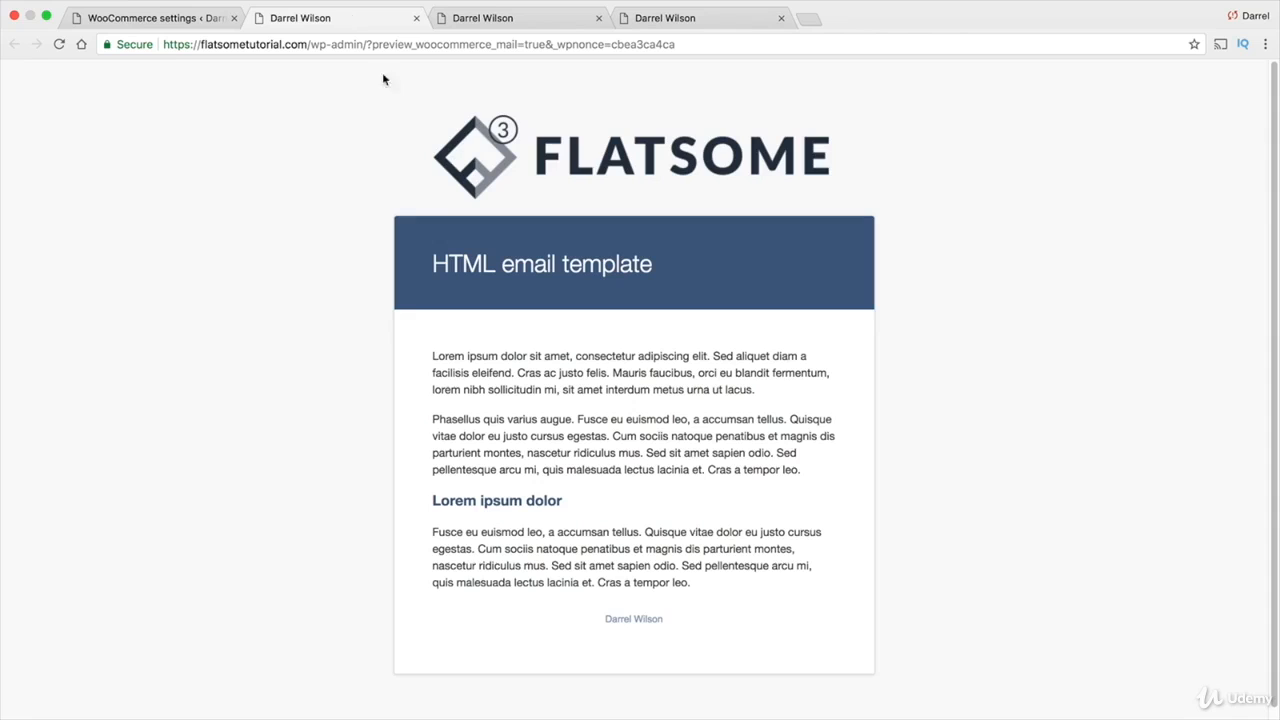
left_click(208, 20)
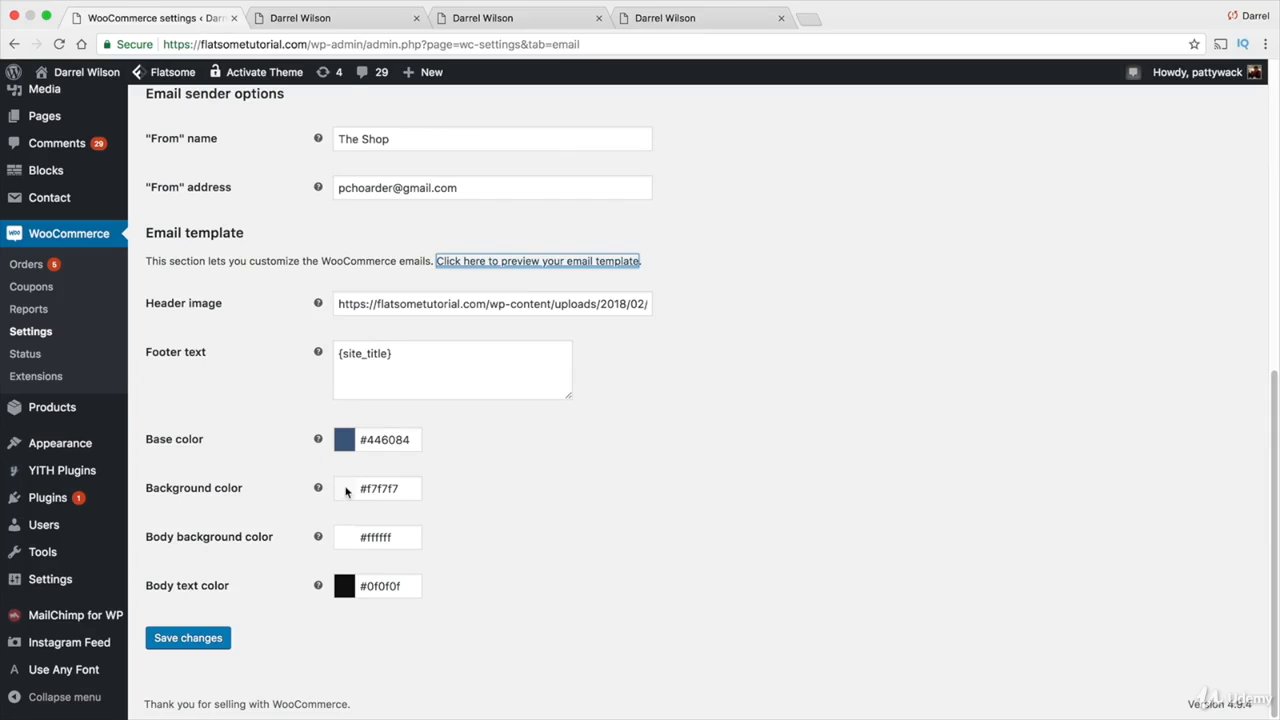
left_click(350, 20)
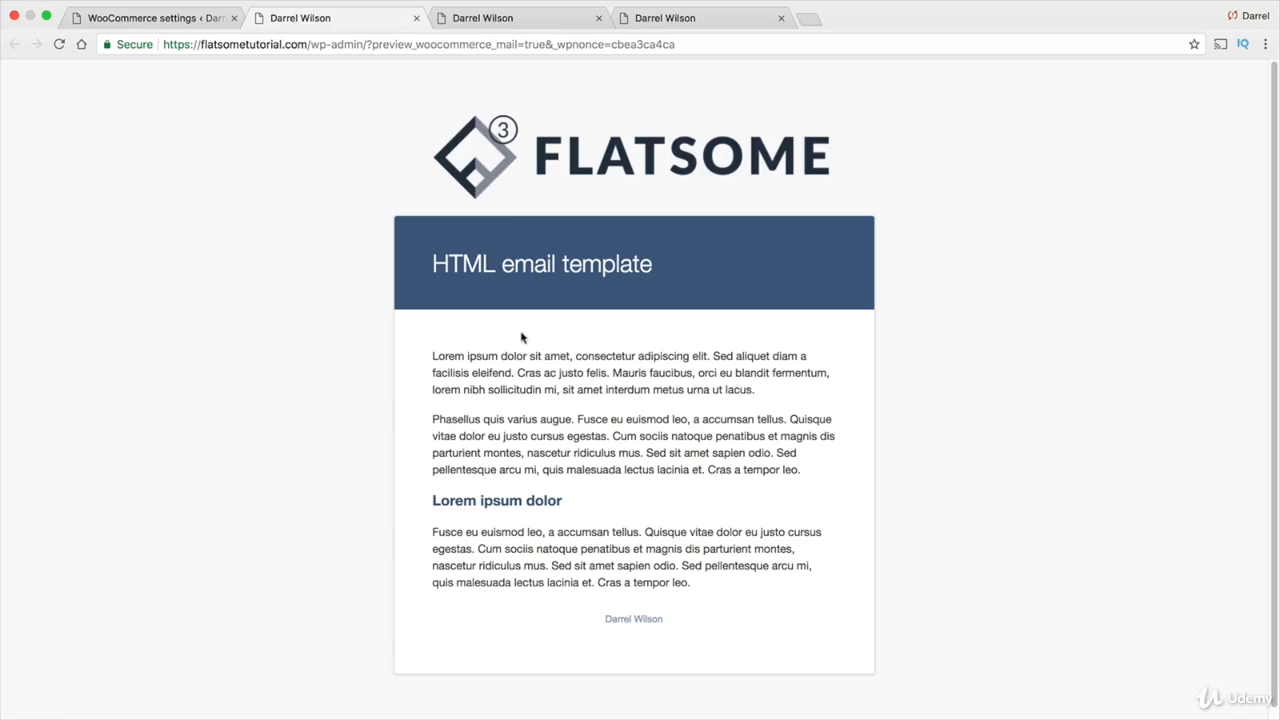
left_click(193, 22)
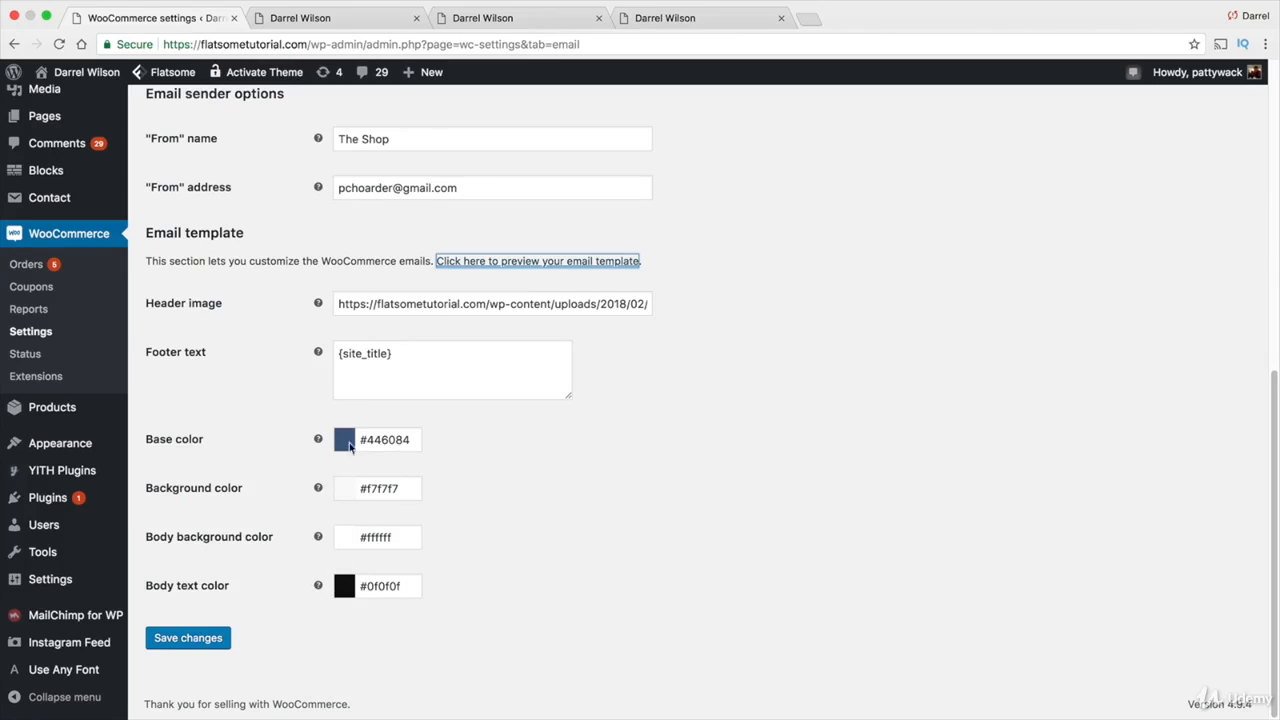
Review which email notifications go to the store's address and which go to the customer.
scroll(324, 476, "up", 6)
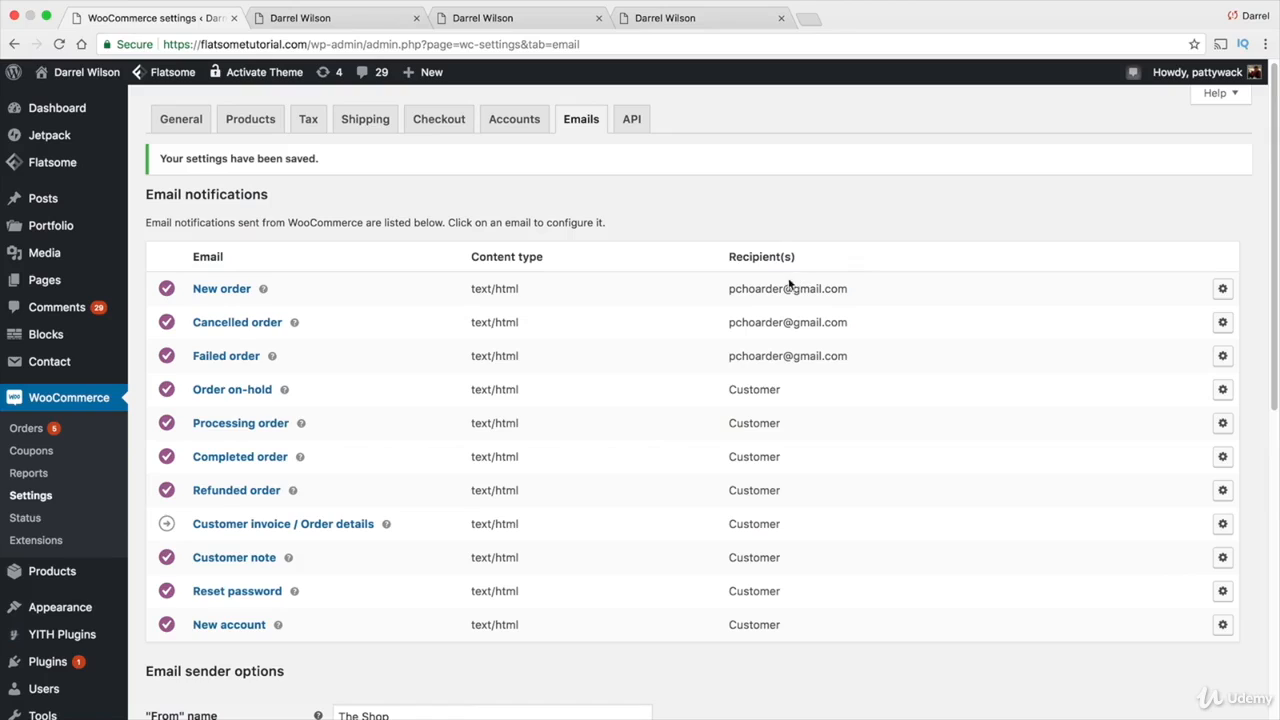
left_click_drag(857, 288, 748, 288)
left_click(771, 296)
left_click_drag(788, 388, 787, 612)
left_click(686, 567)
Open the Customer note notification and examine its subject, email heading, available placeholders and HTML template code.
left_click(250, 562)
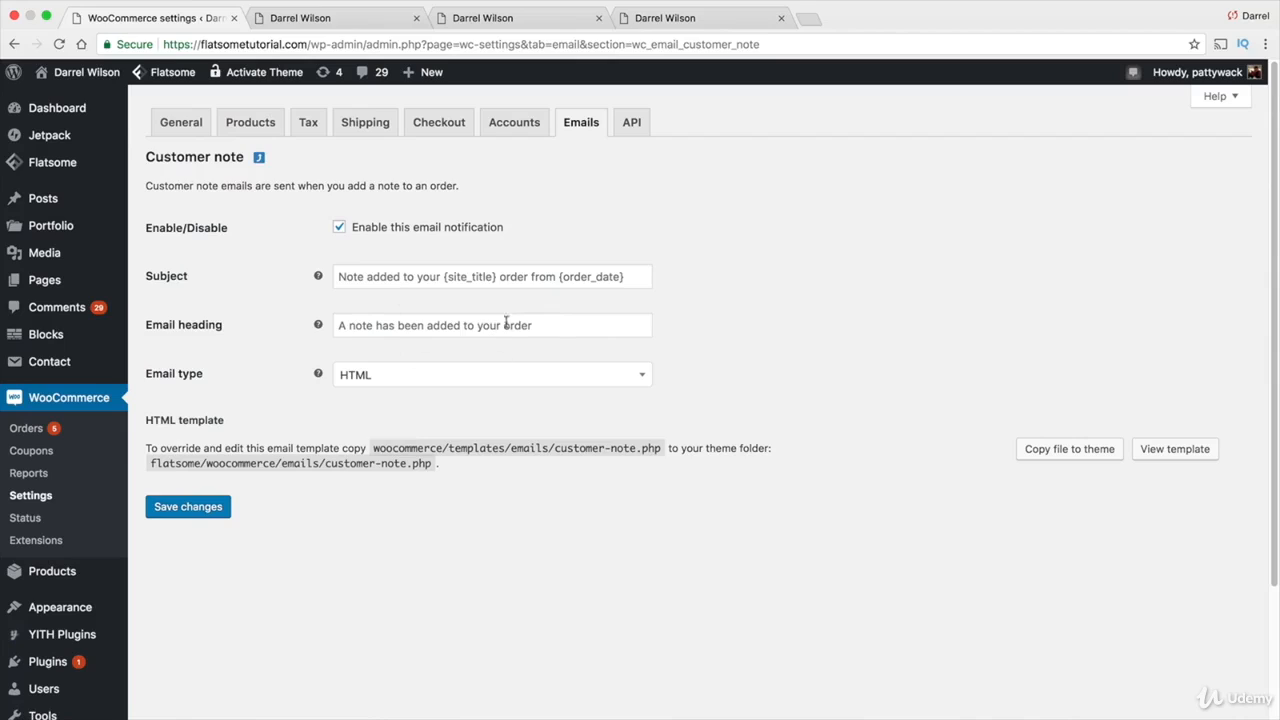
left_click(399, 325)
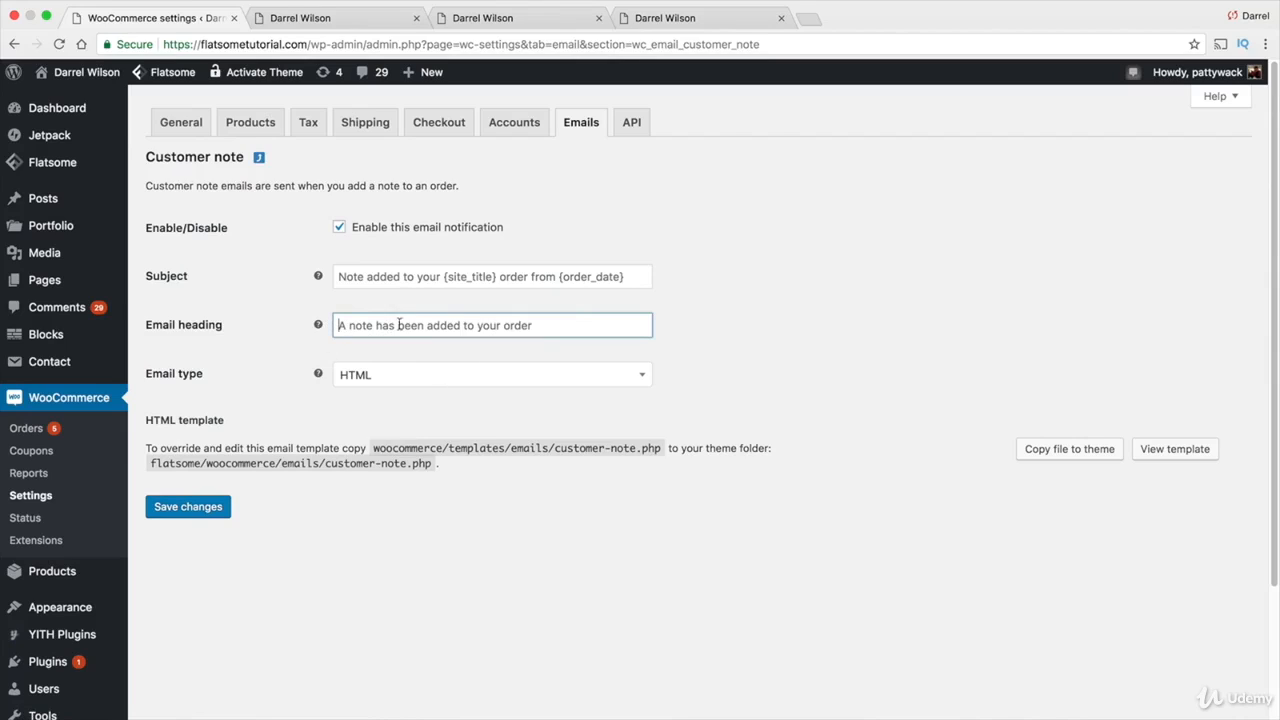
left_click(402, 278)
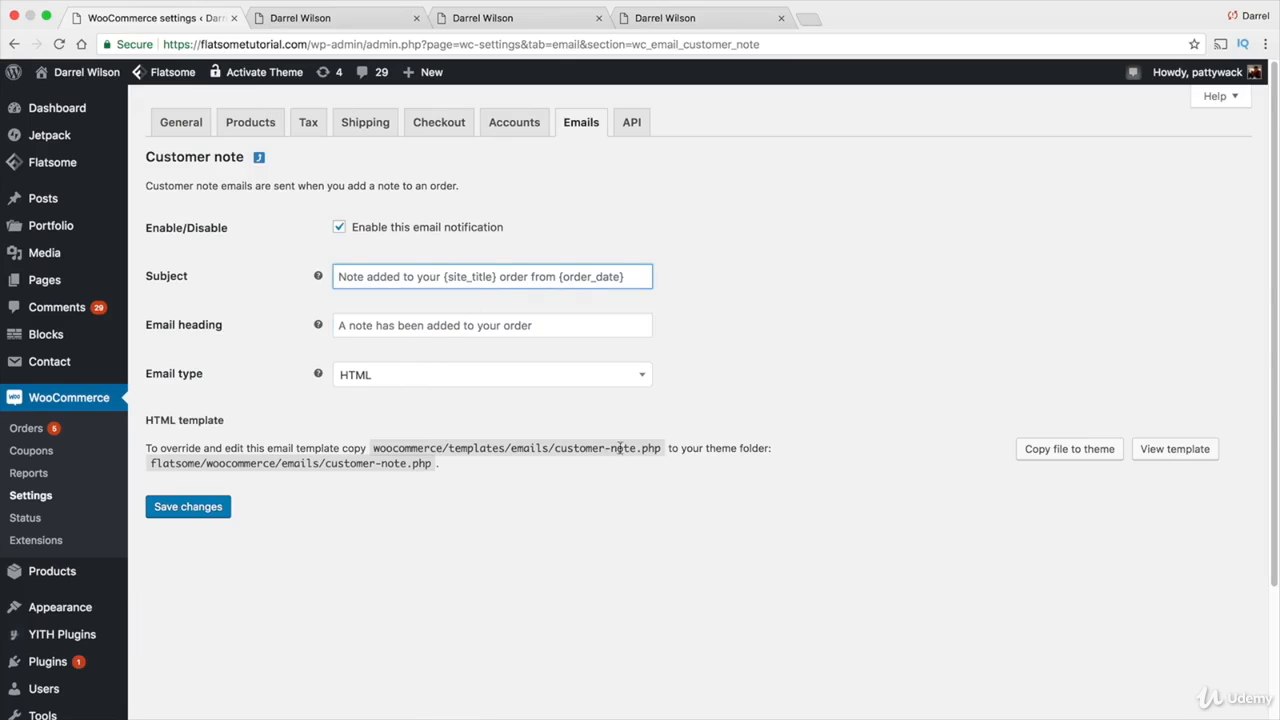
scroll(668, 421, "down", 1)
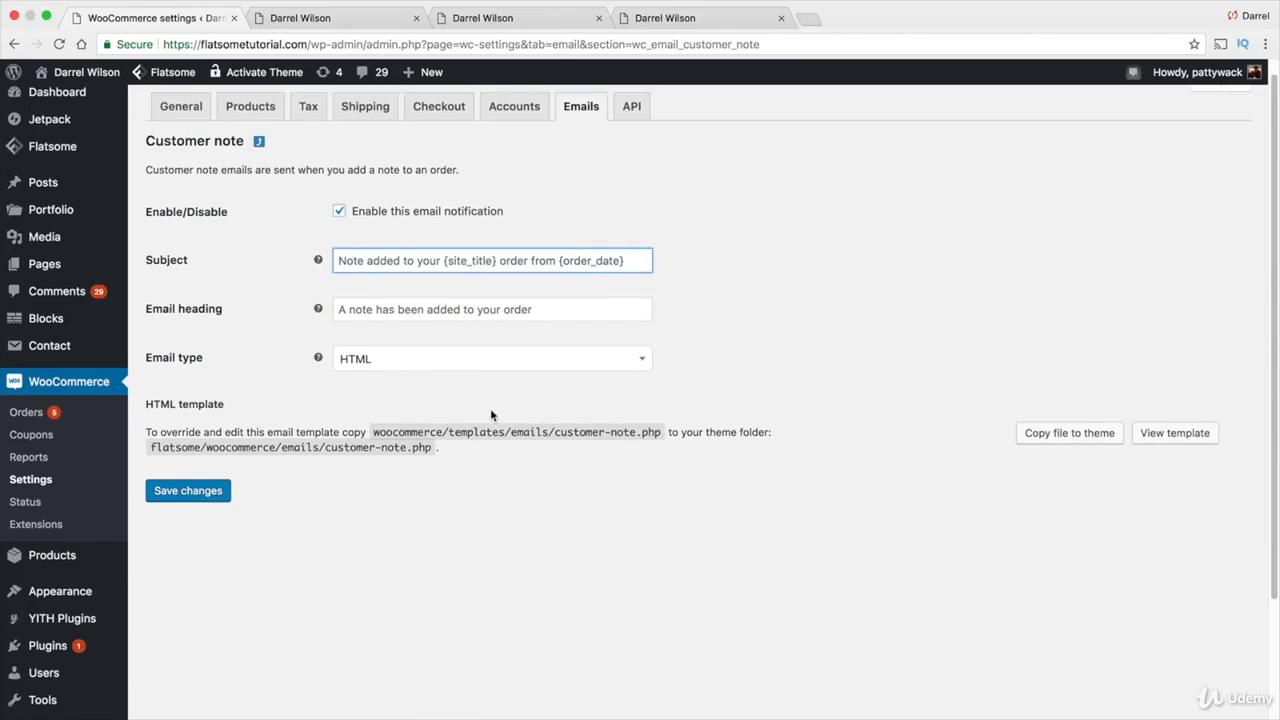
left_click(1155, 434)
scroll(899, 403, "down", 3)
scroll(746, 396, "down", 10)
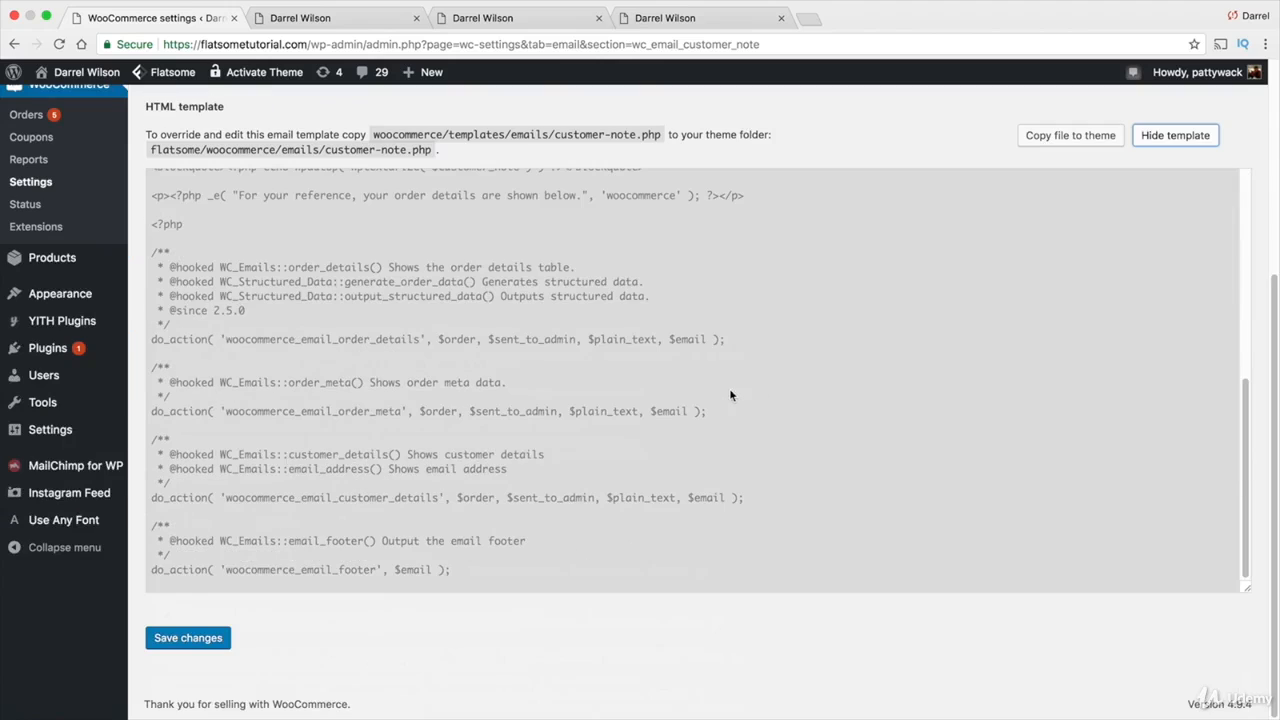
scroll(507, 488, "up", 10)
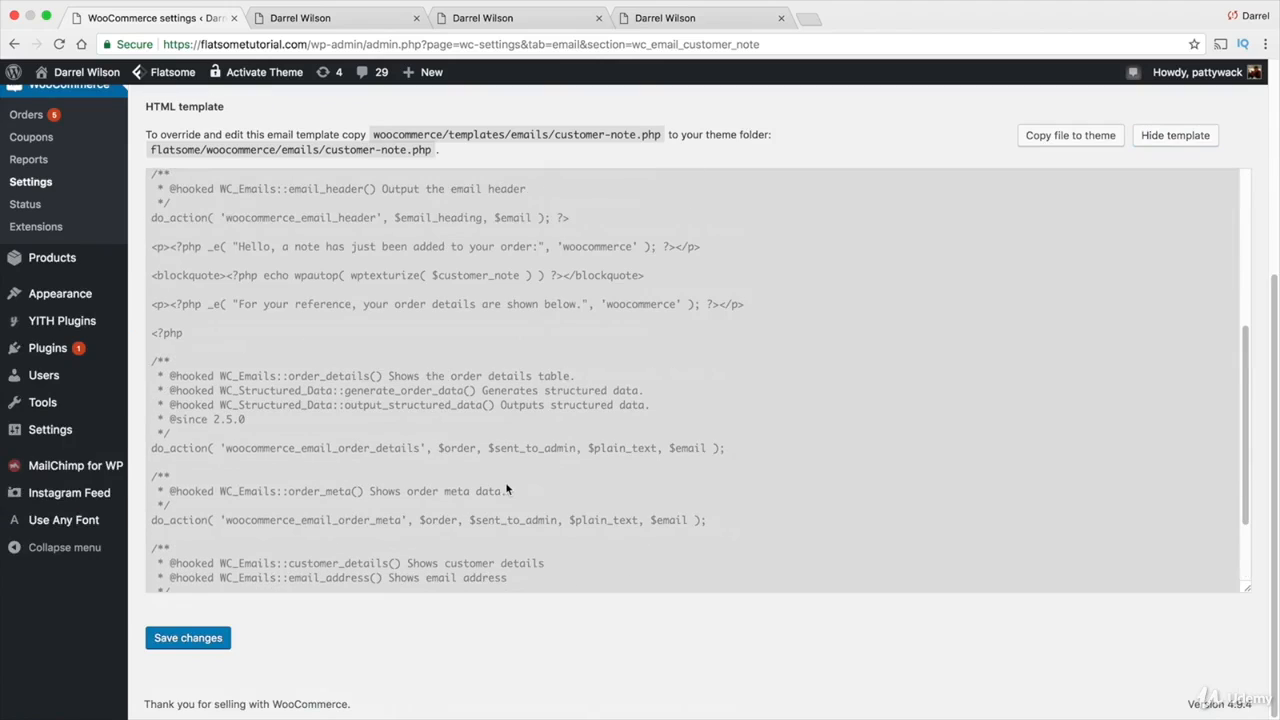
scroll(506, 488, "up", 5)
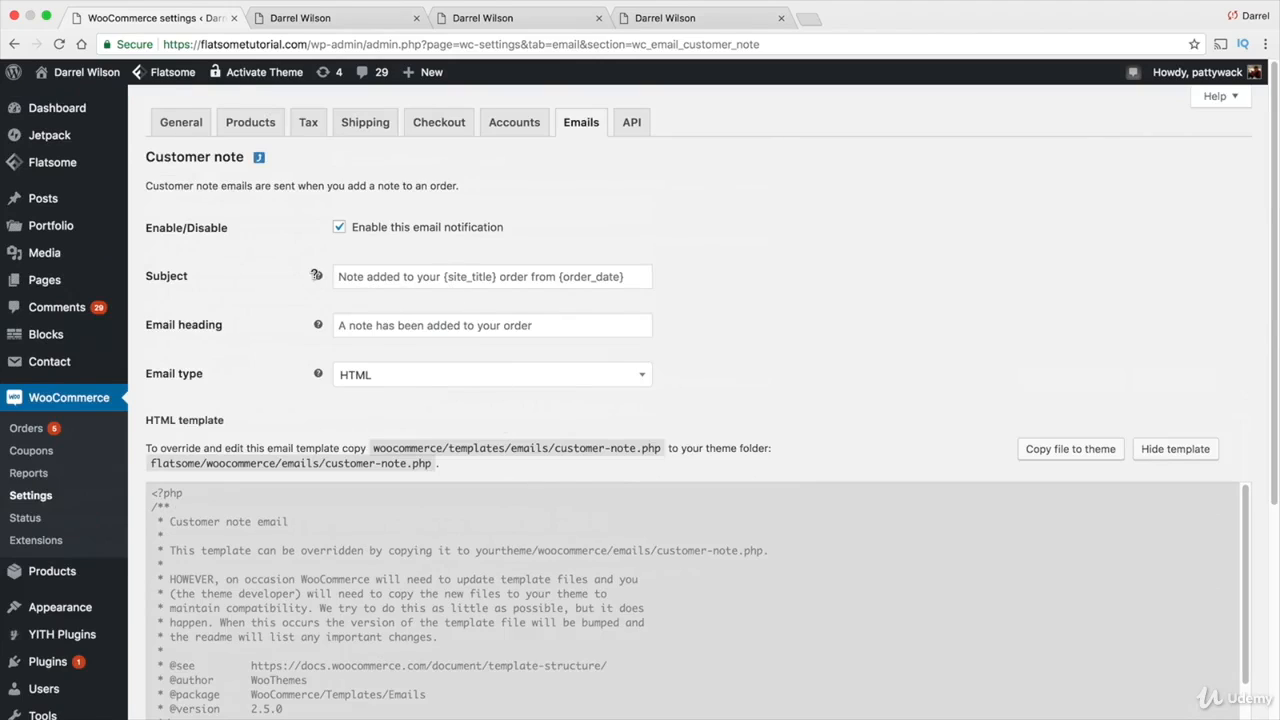
mouse_move(319, 323)
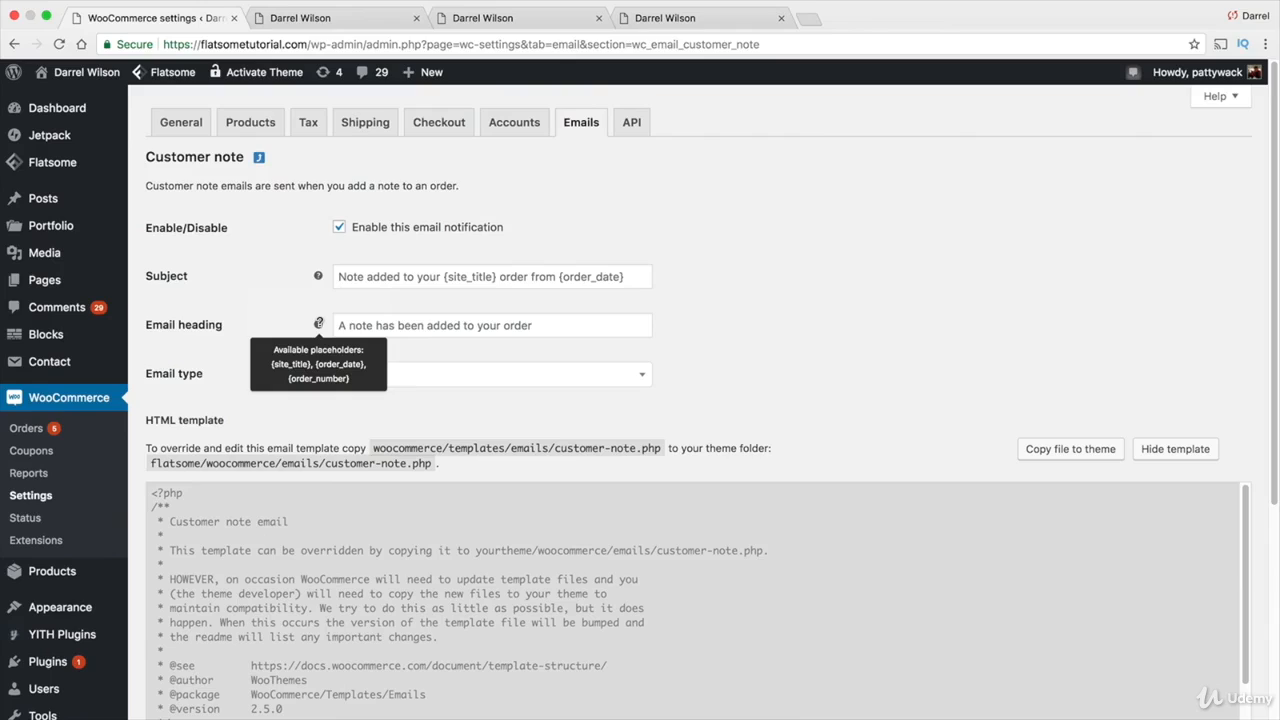
Check the settings of the Order on-hold notification and return to the list of email notifications.
left_click(581, 123)
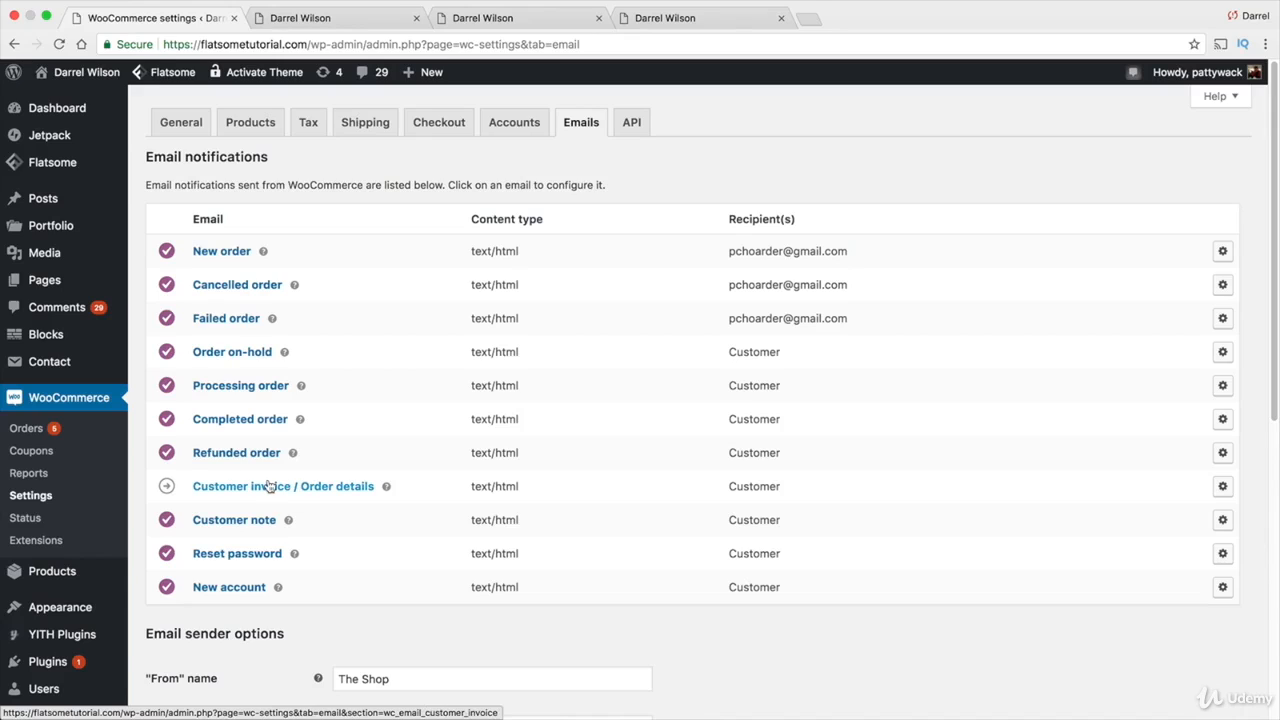
left_click(1222, 352)
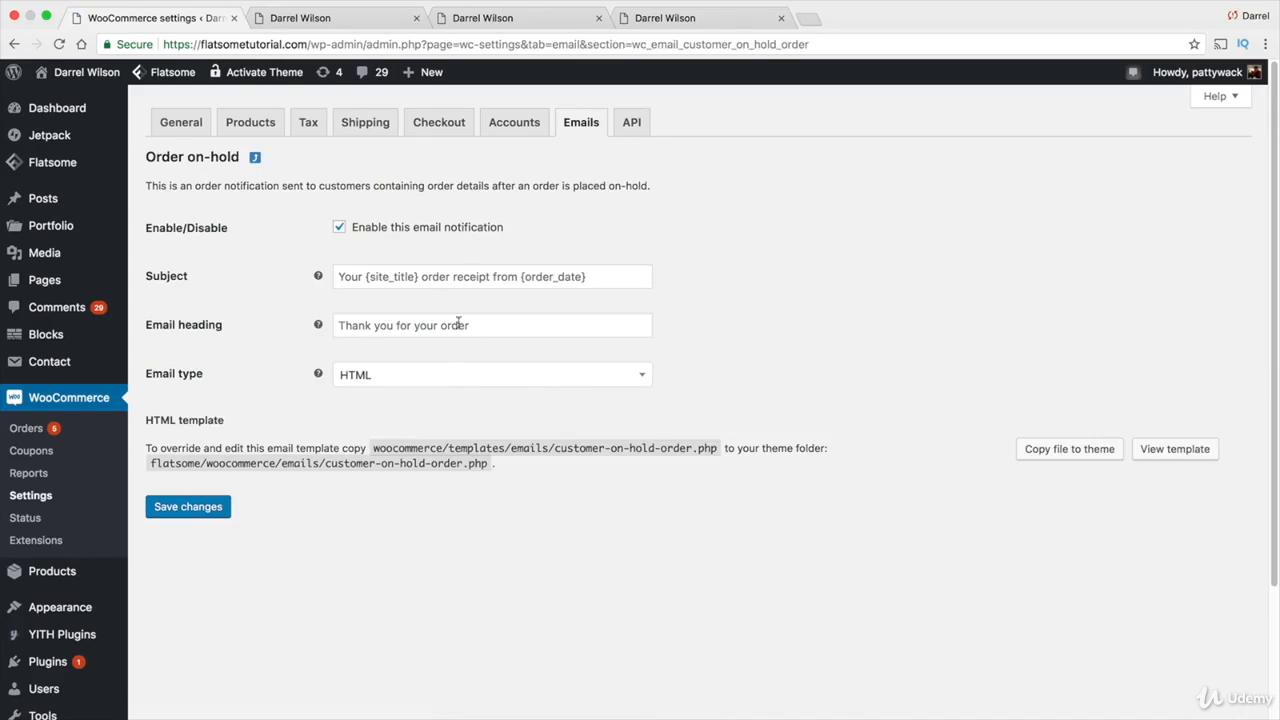
left_click(580, 127)
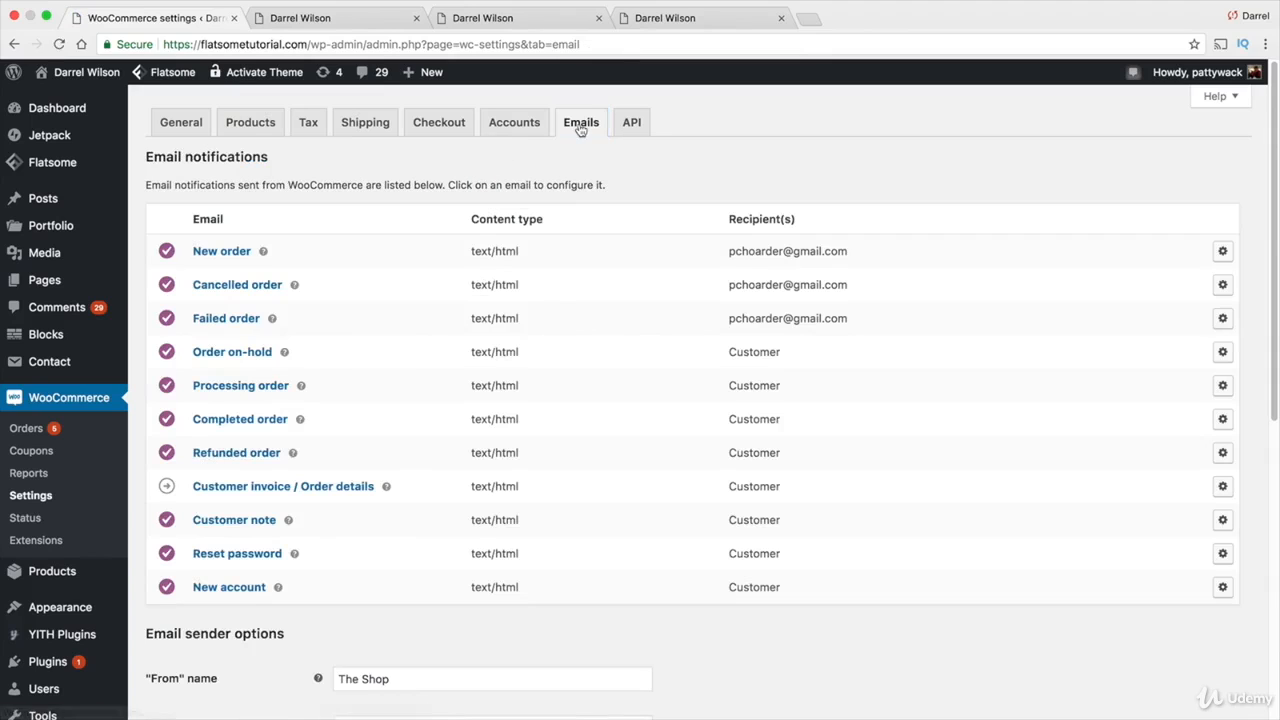
Replace the email template's footer text with "The Best Shop Store" and save the email settings.
scroll(364, 415, "down", 2)
scroll(364, 415, "down", 5)
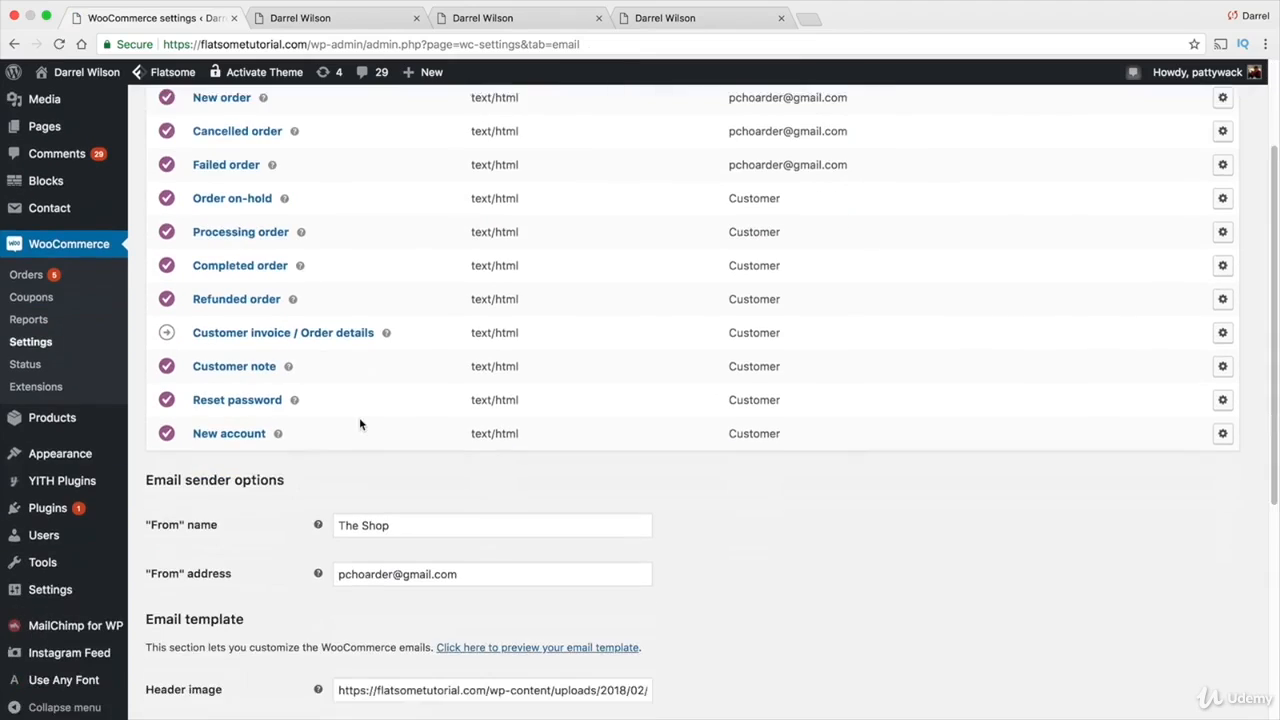
scroll(477, 497, "down", 5)
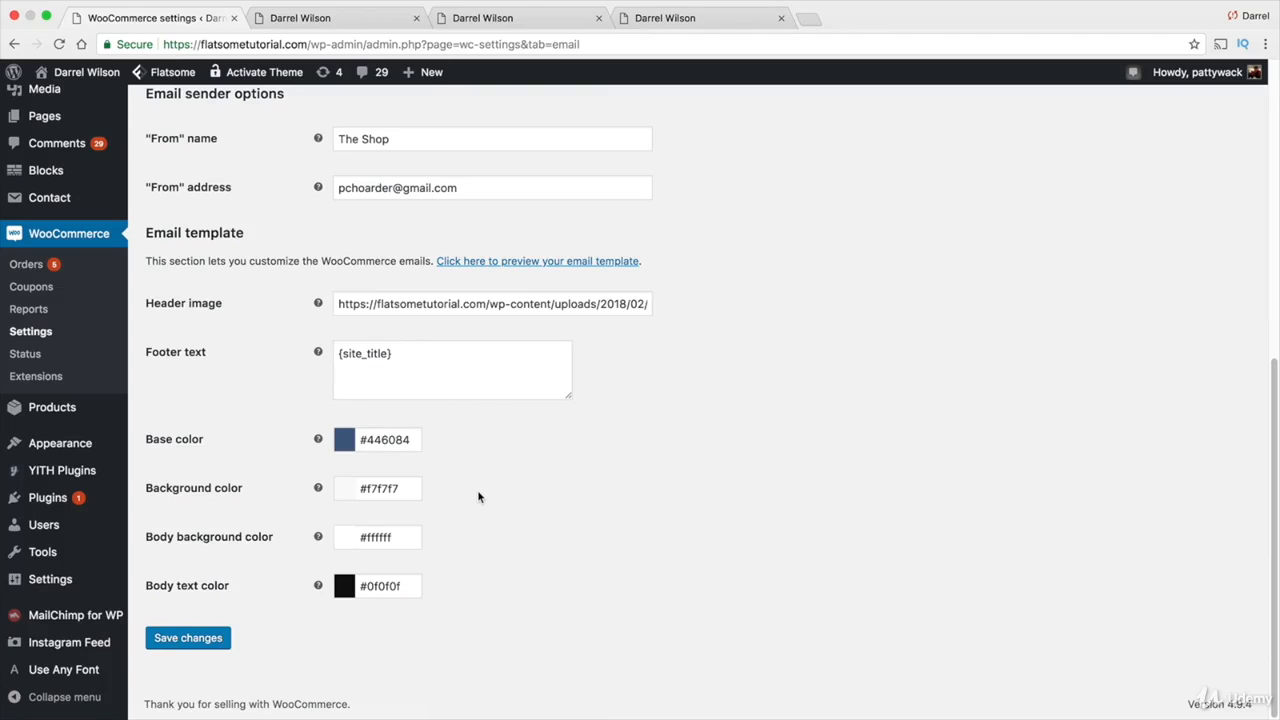
left_click_drag(445, 354, 195, 360)
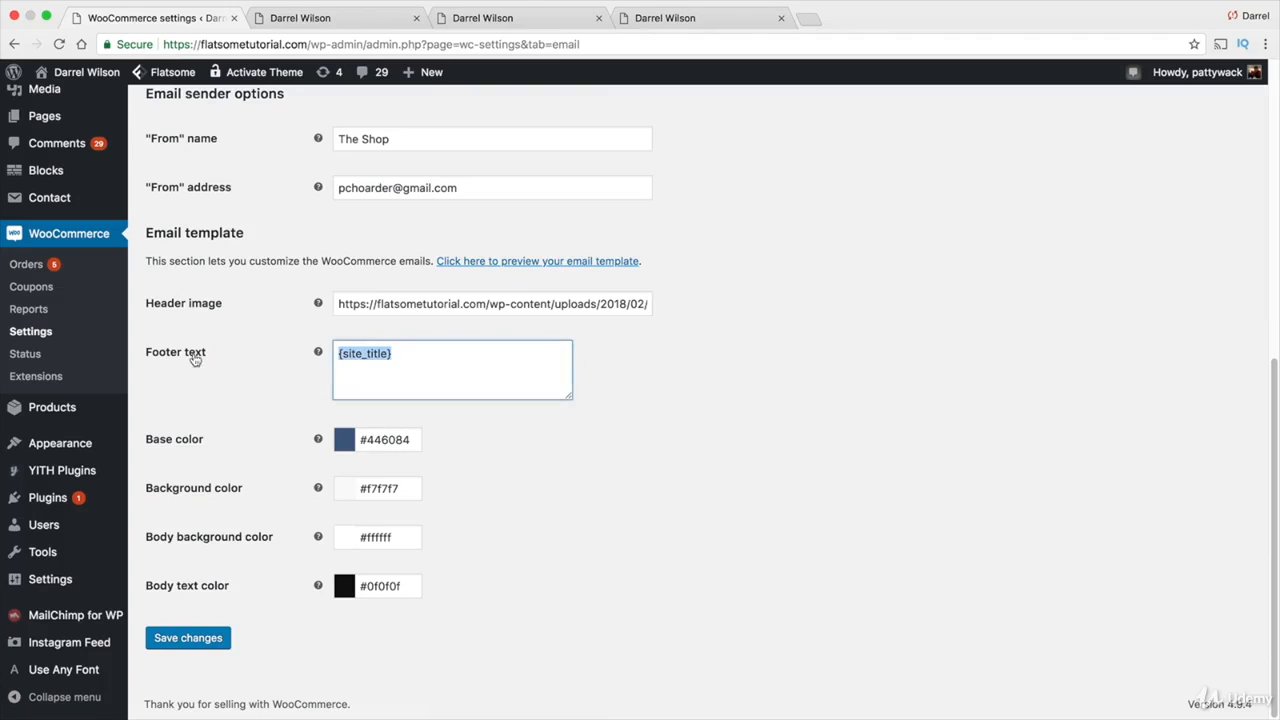
left_click(339, 24)
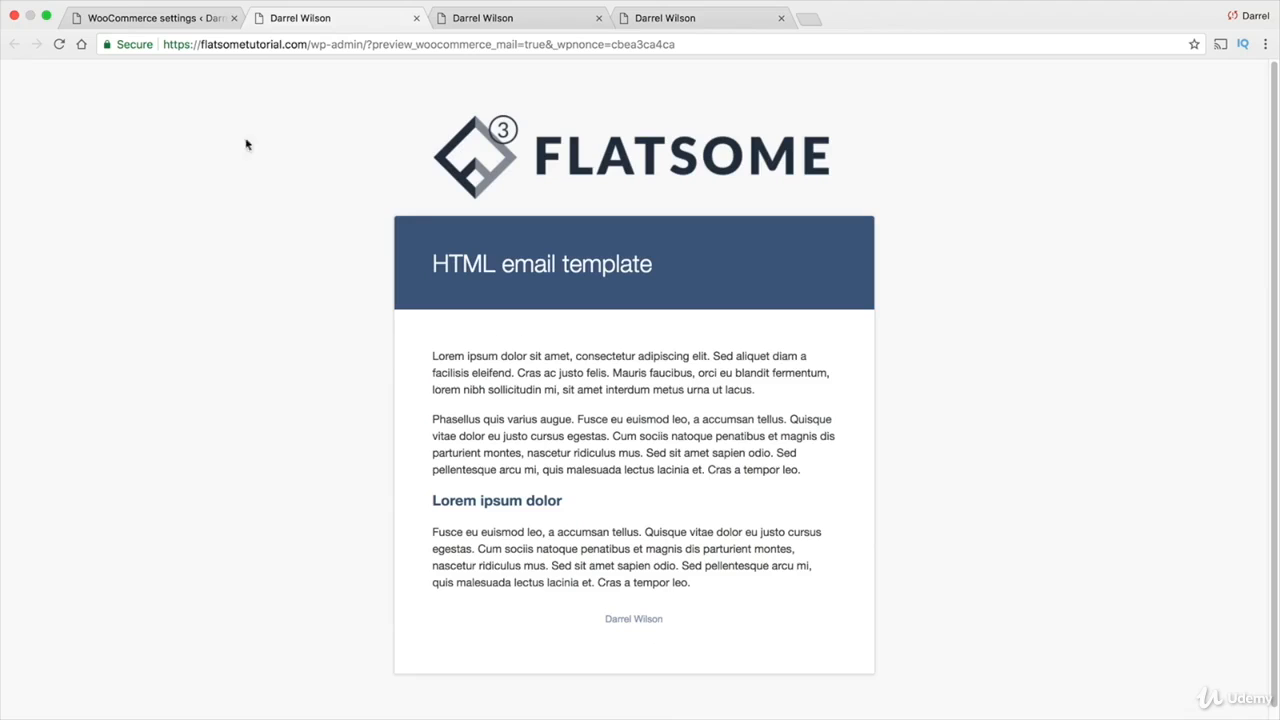
left_click(172, 17)
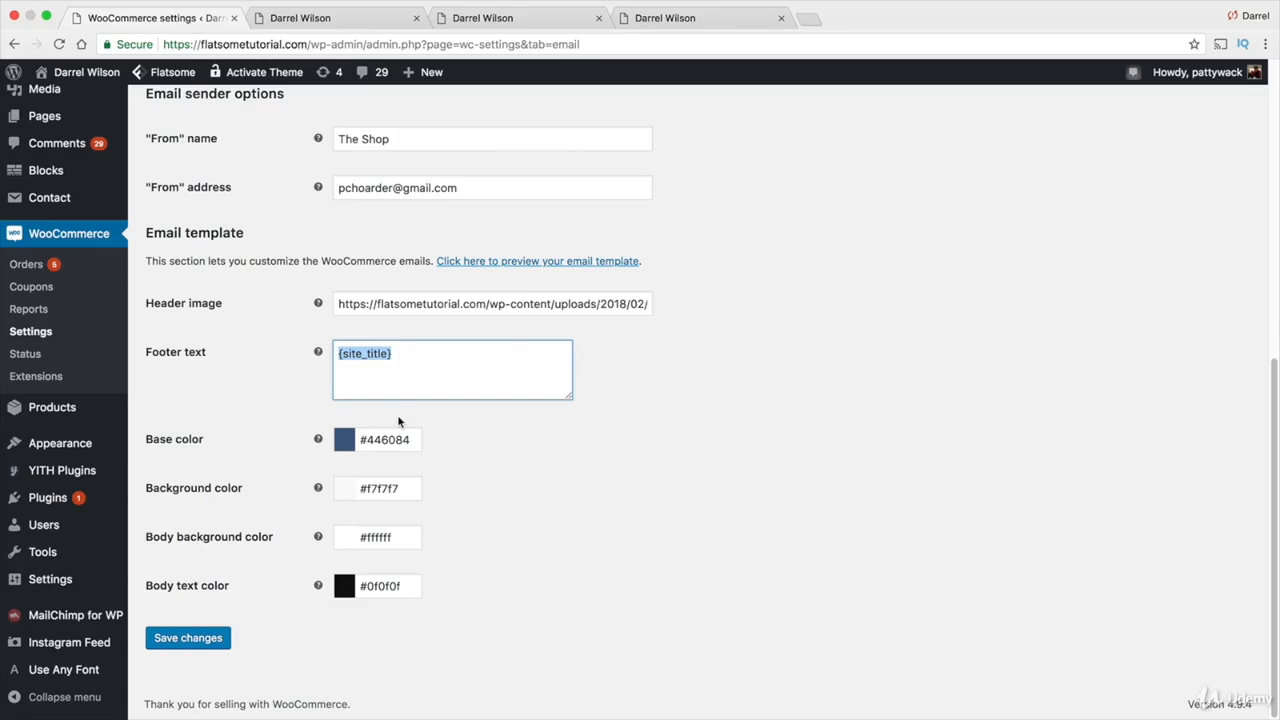
type("The Best Shop Store")
left_click(219, 638)
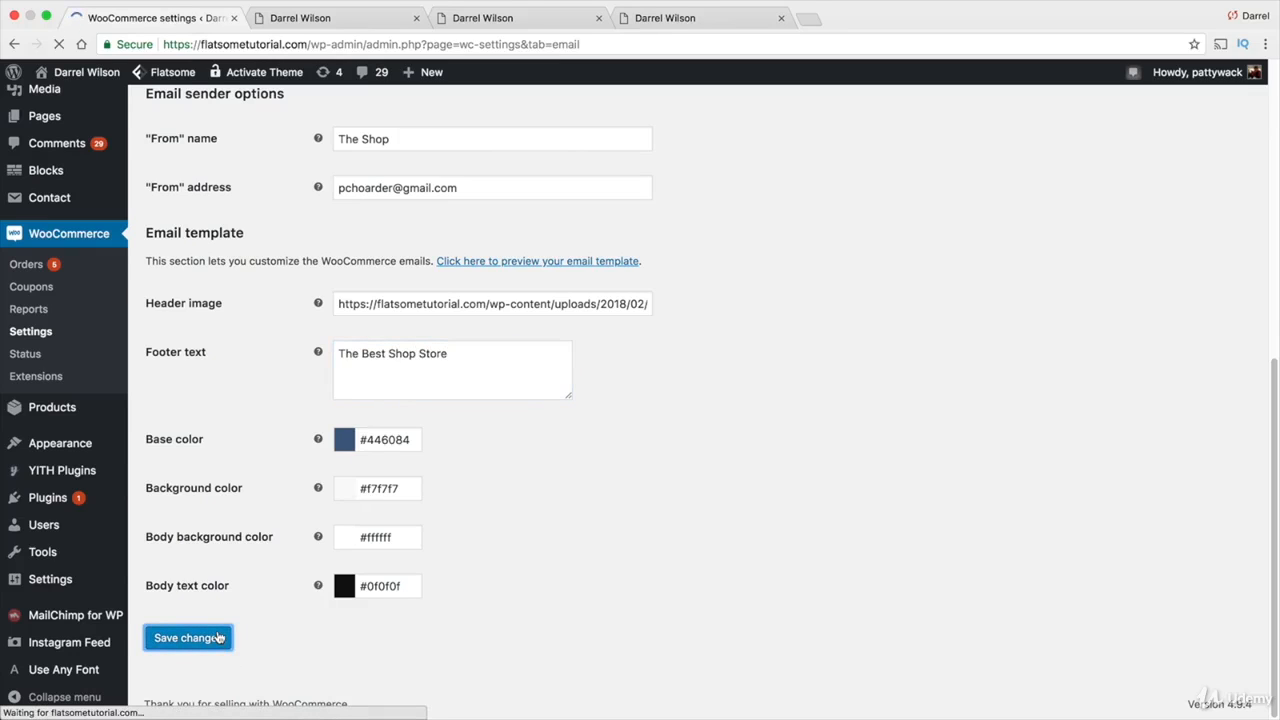
scroll(613, 362, "down", 10)
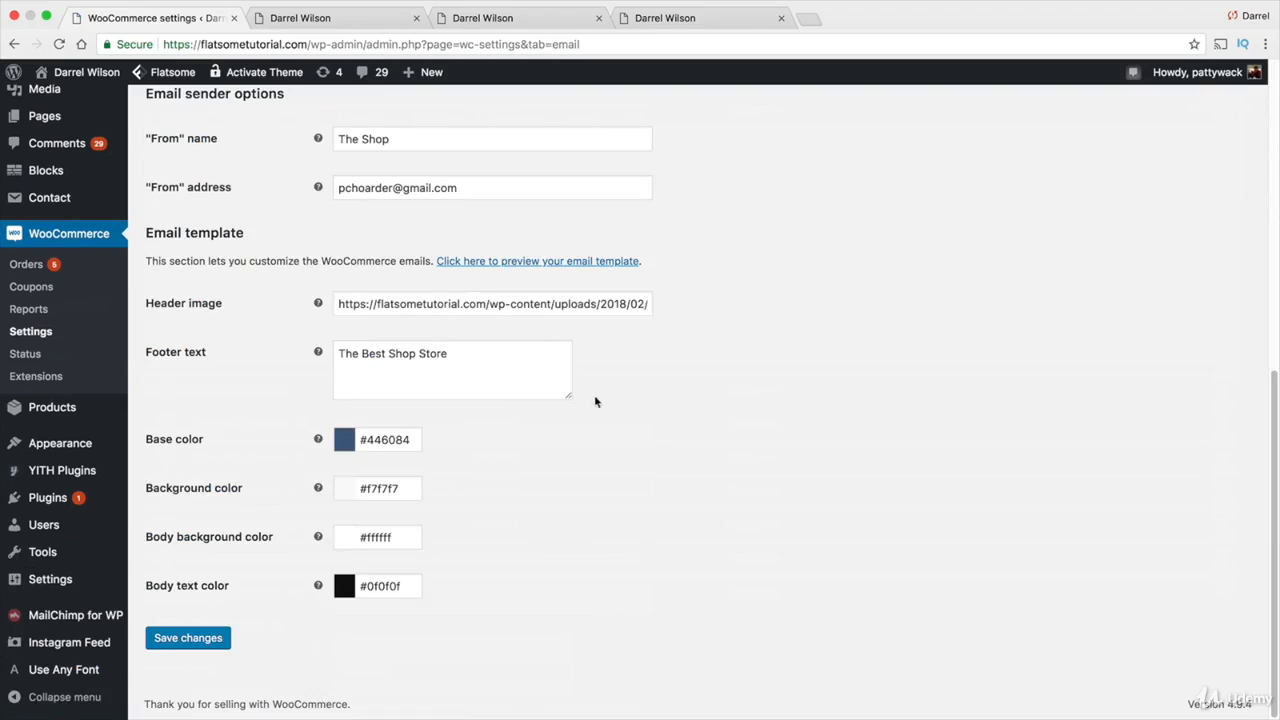
Preview the email template, check its footer text, and return to the email settings.
left_click(566, 262)
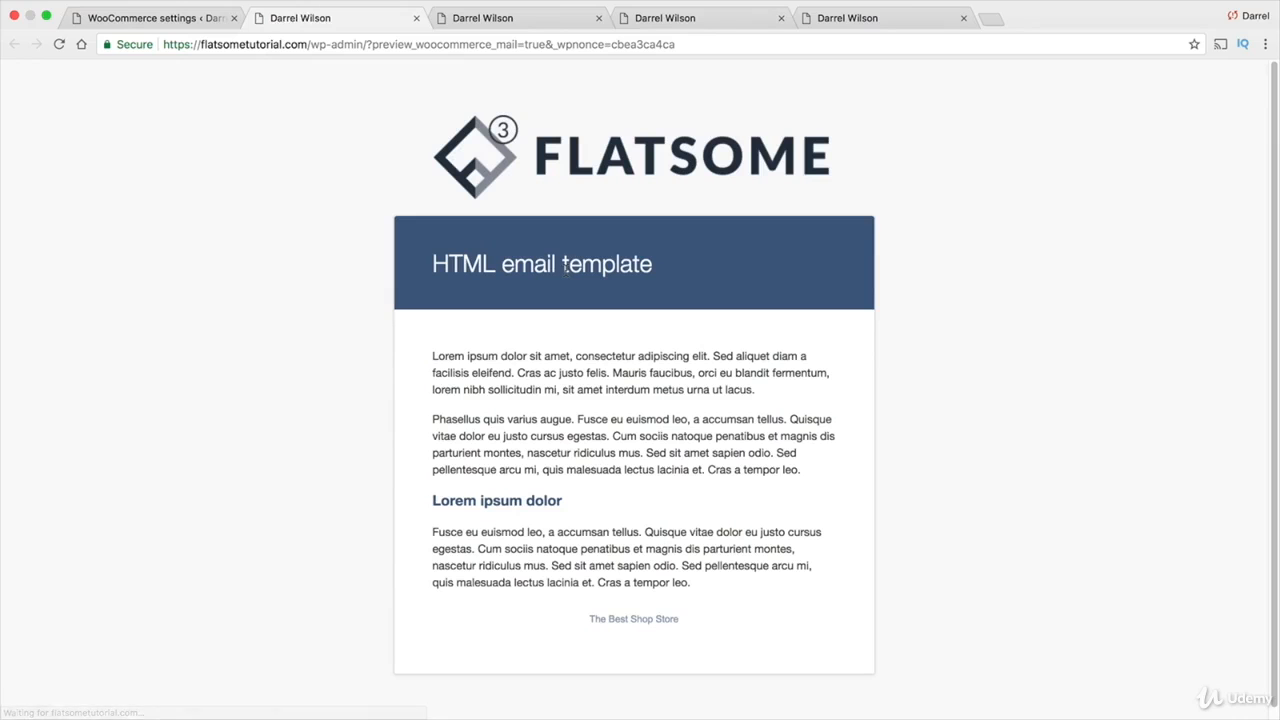
left_click_drag(680, 620, 590, 619)
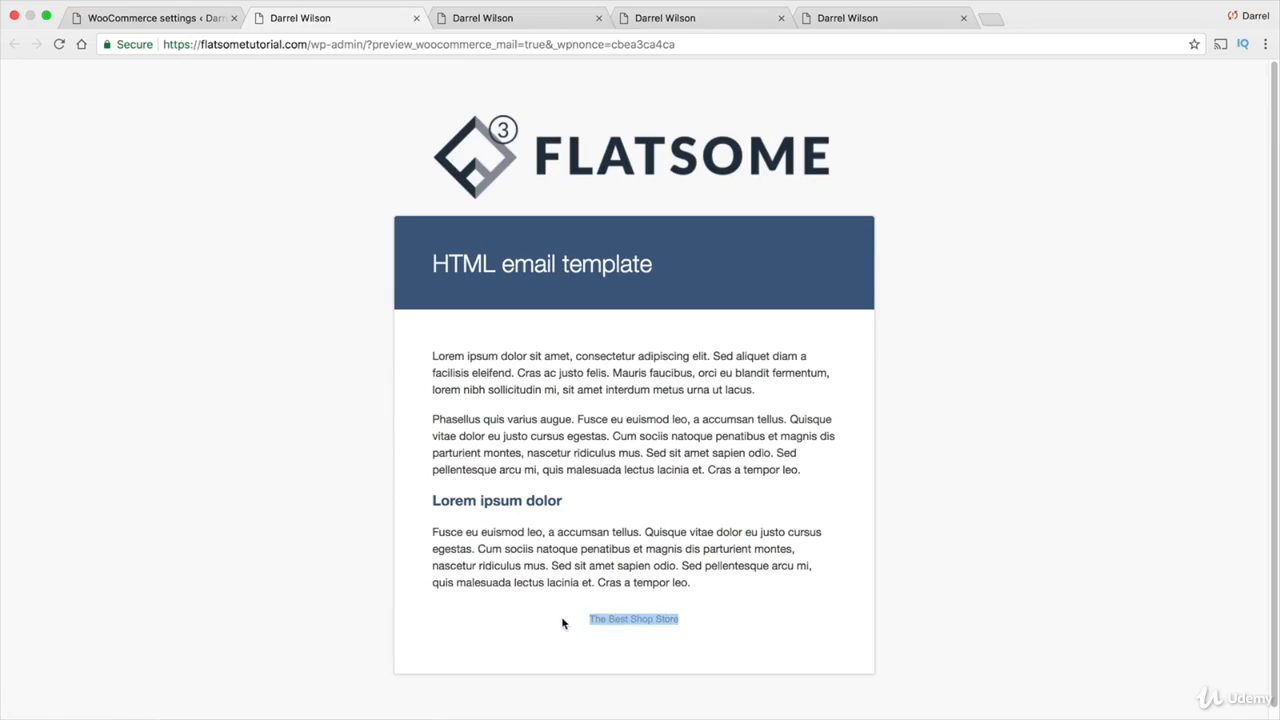
left_click(563, 620)
left_click(178, 16)
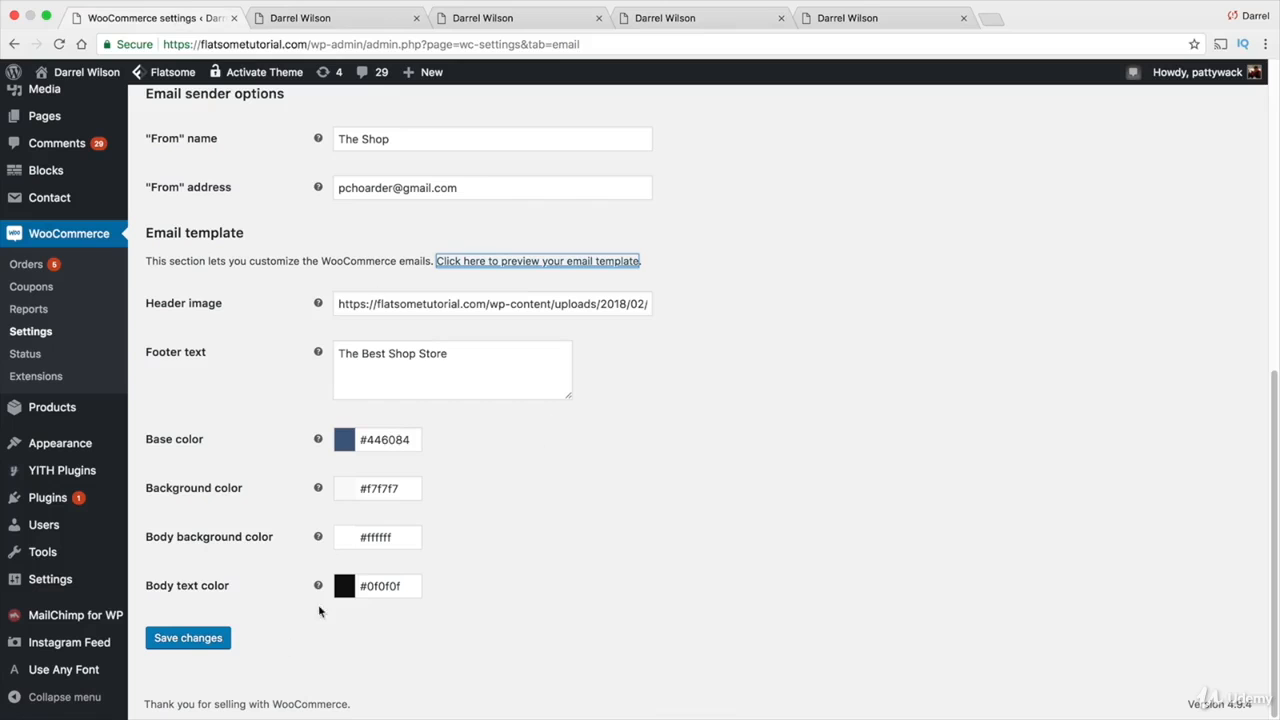
Save the API settings with the REST API enabled.
scroll(279, 618, "up", 3)
scroll(517, 549, "up", 3)
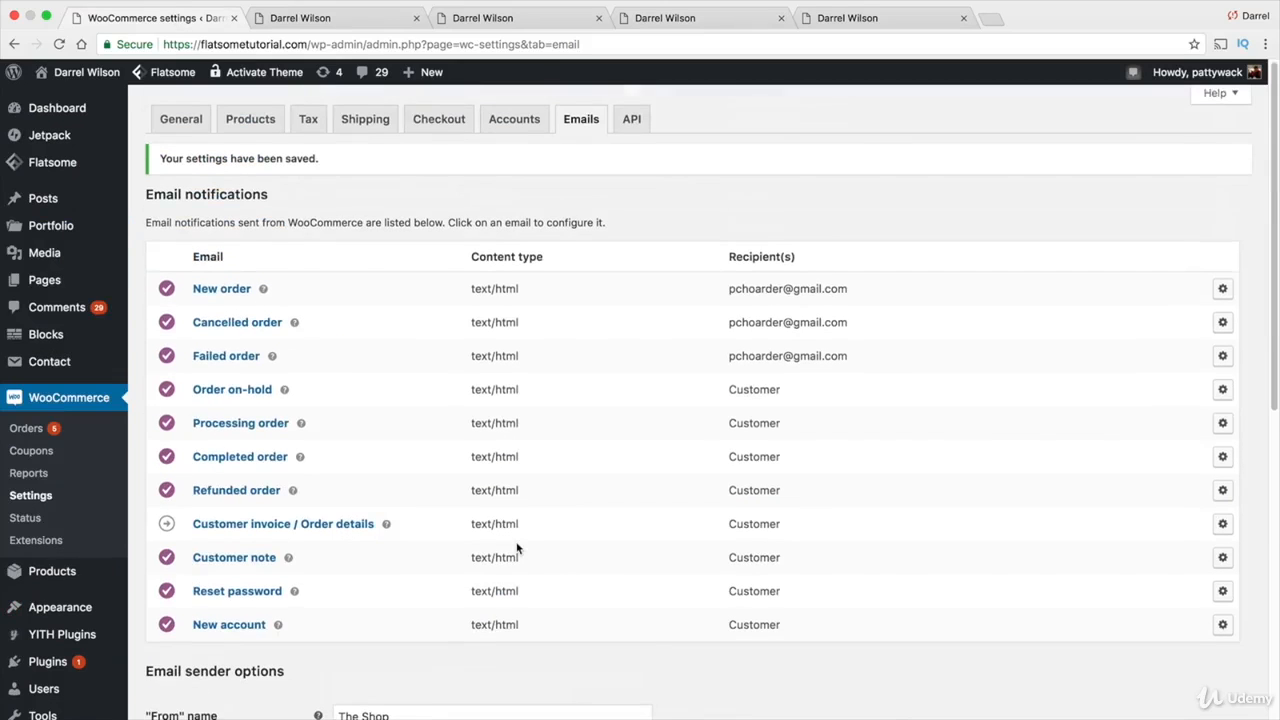
left_click(628, 123)
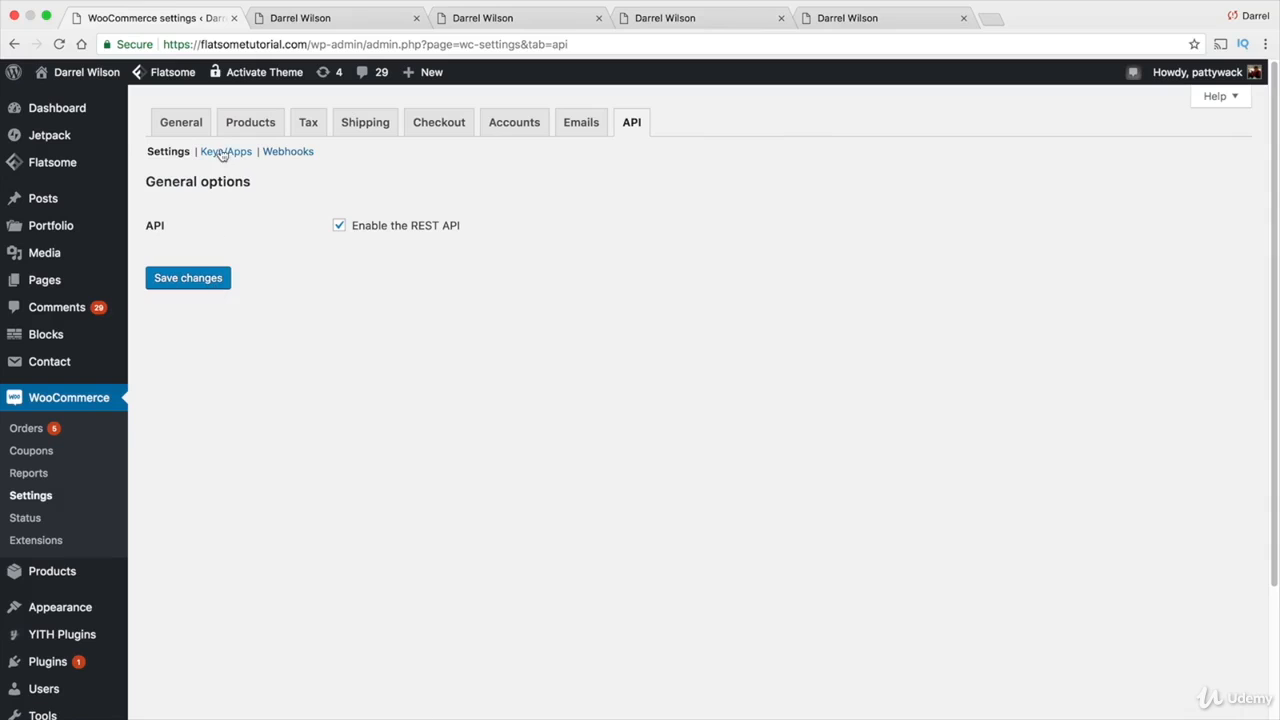
left_click(192, 279)
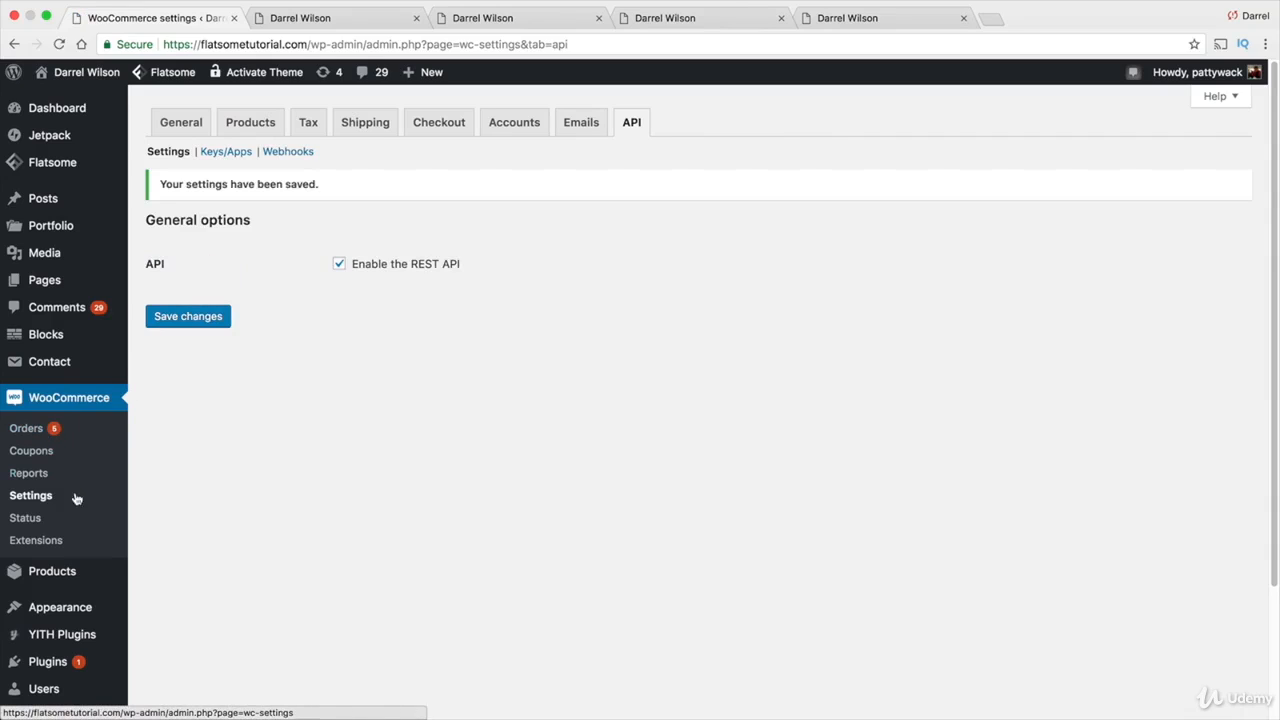
Browse the featured WooCommerce extensions, examining the store feature, checkout add-on, reporting and marketing offers and their prices.
left_click(39, 541)
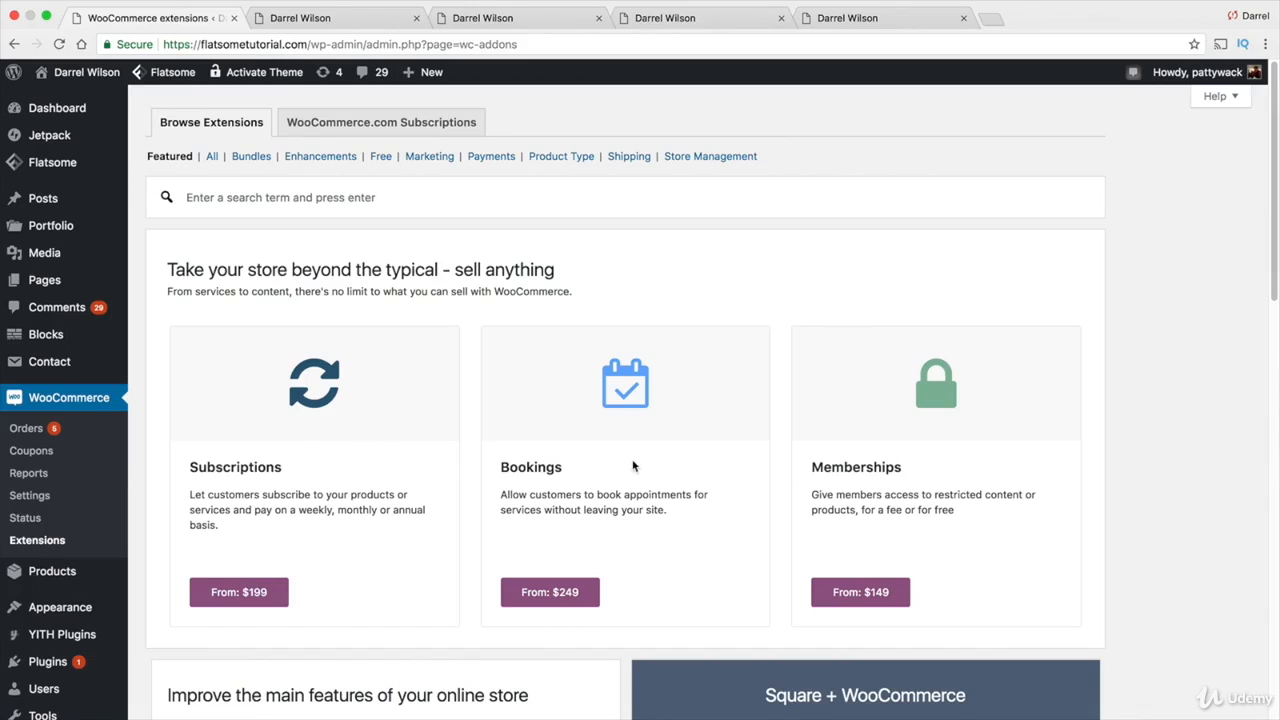
scroll(633, 460, "down", 1)
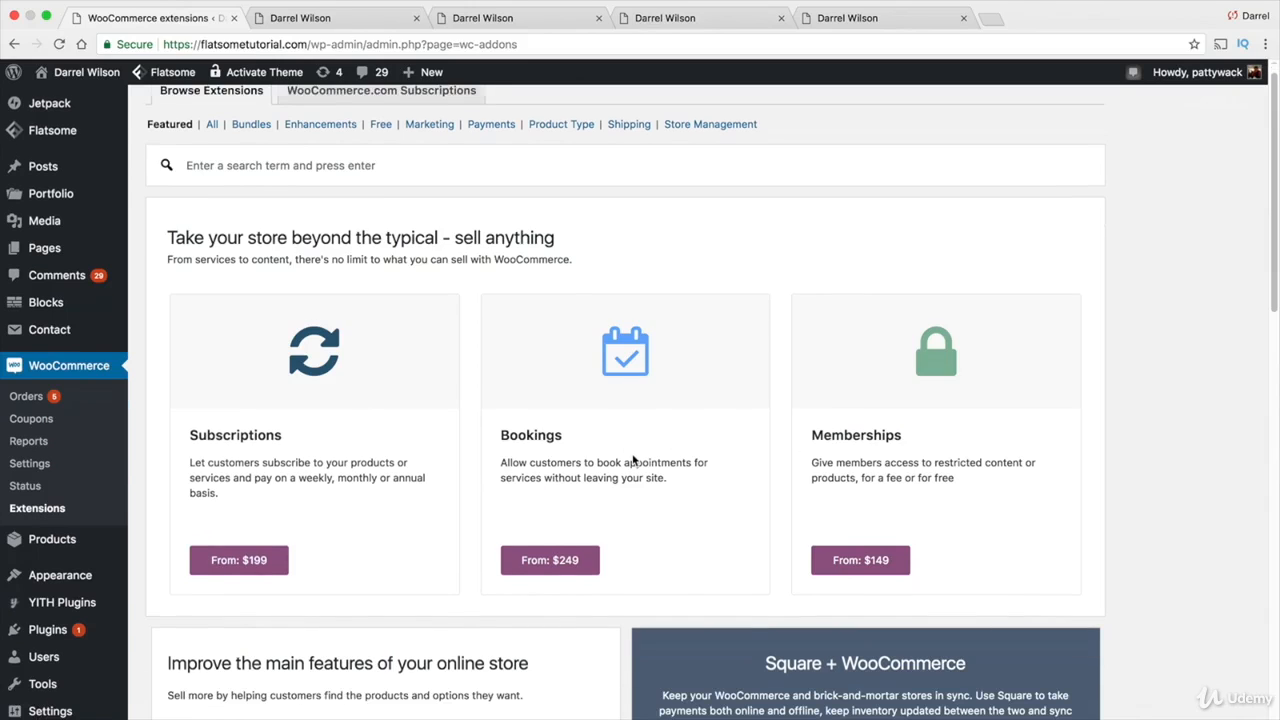
scroll(633, 460, "down", 5)
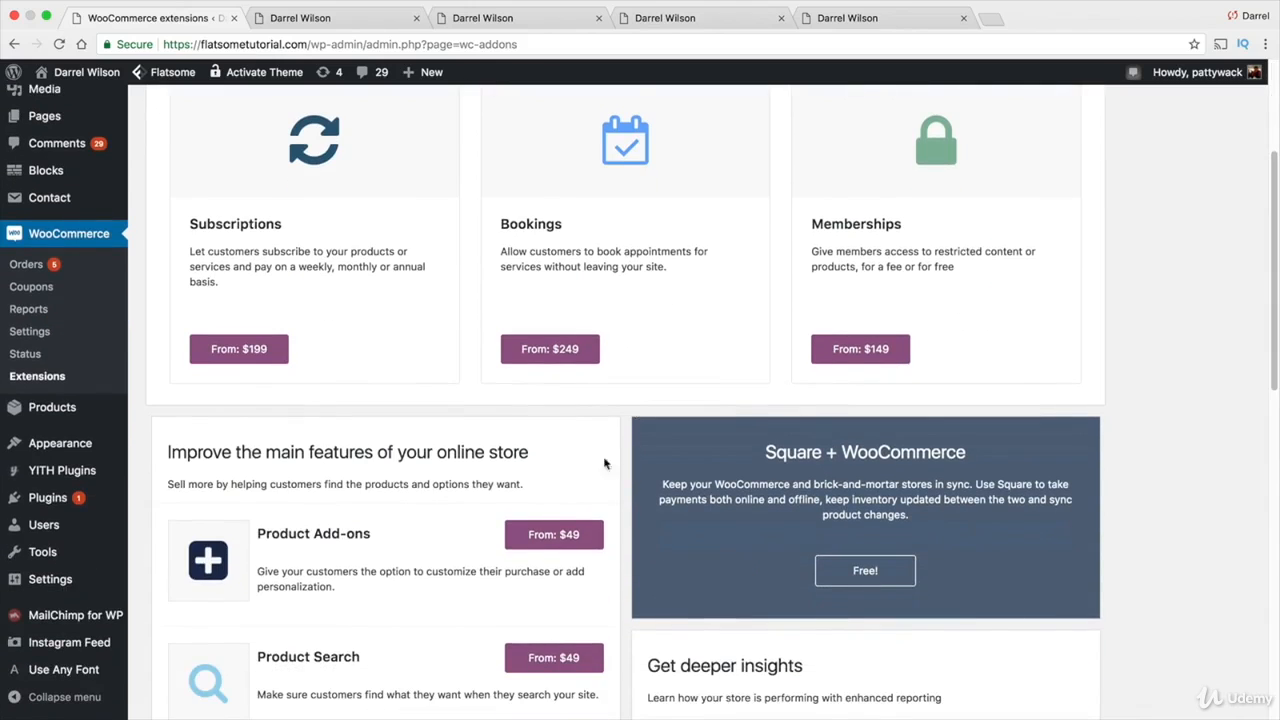
scroll(574, 460, "down", 10)
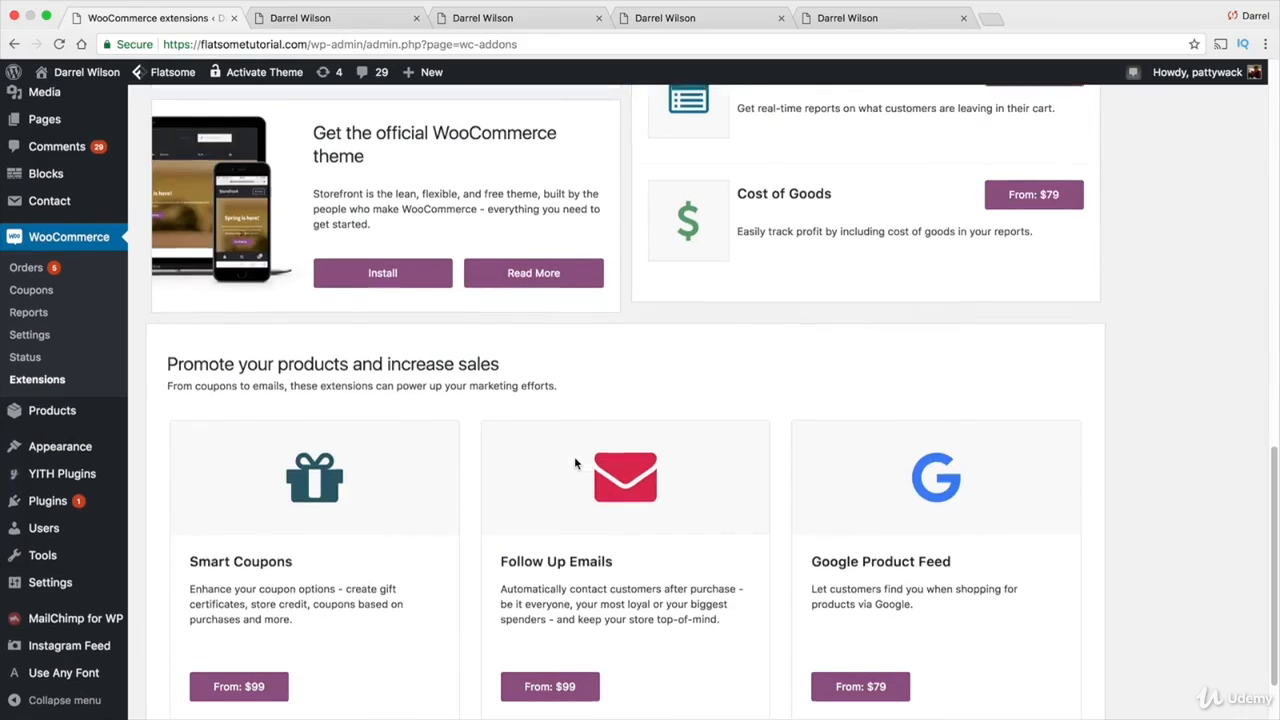
scroll(574, 456, "up", 20)
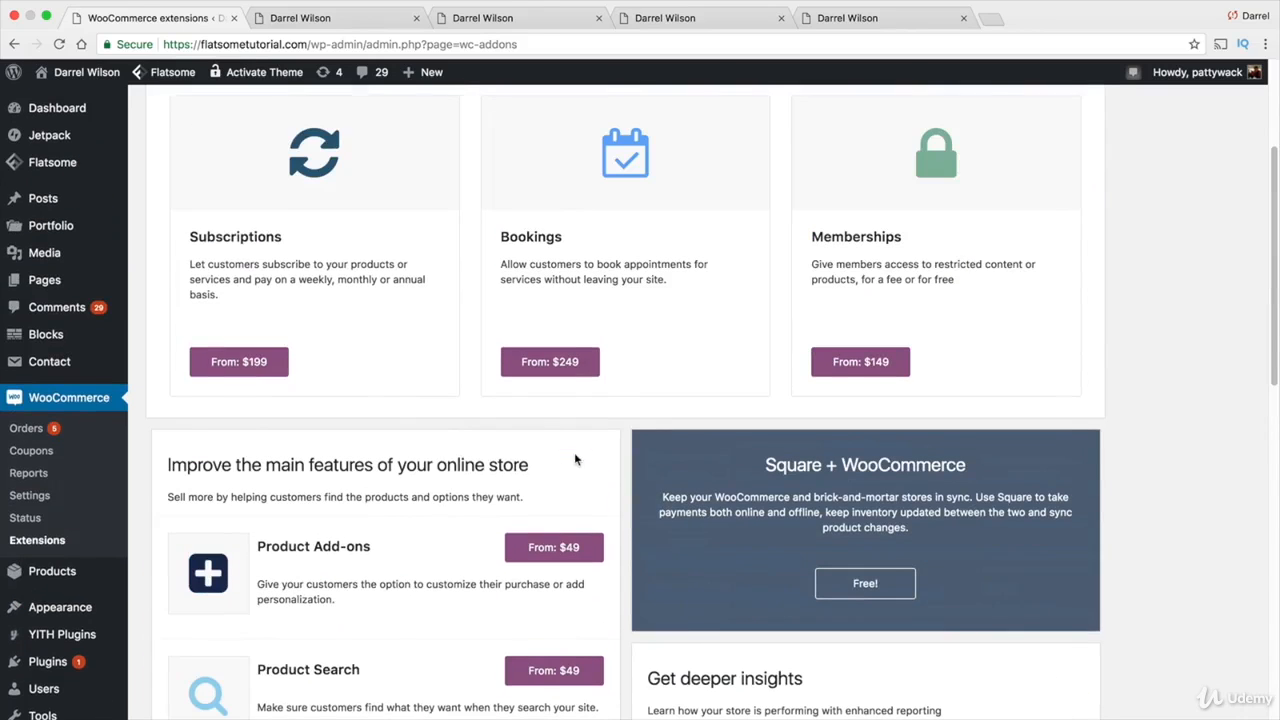
scroll(565, 545, "down", 7)
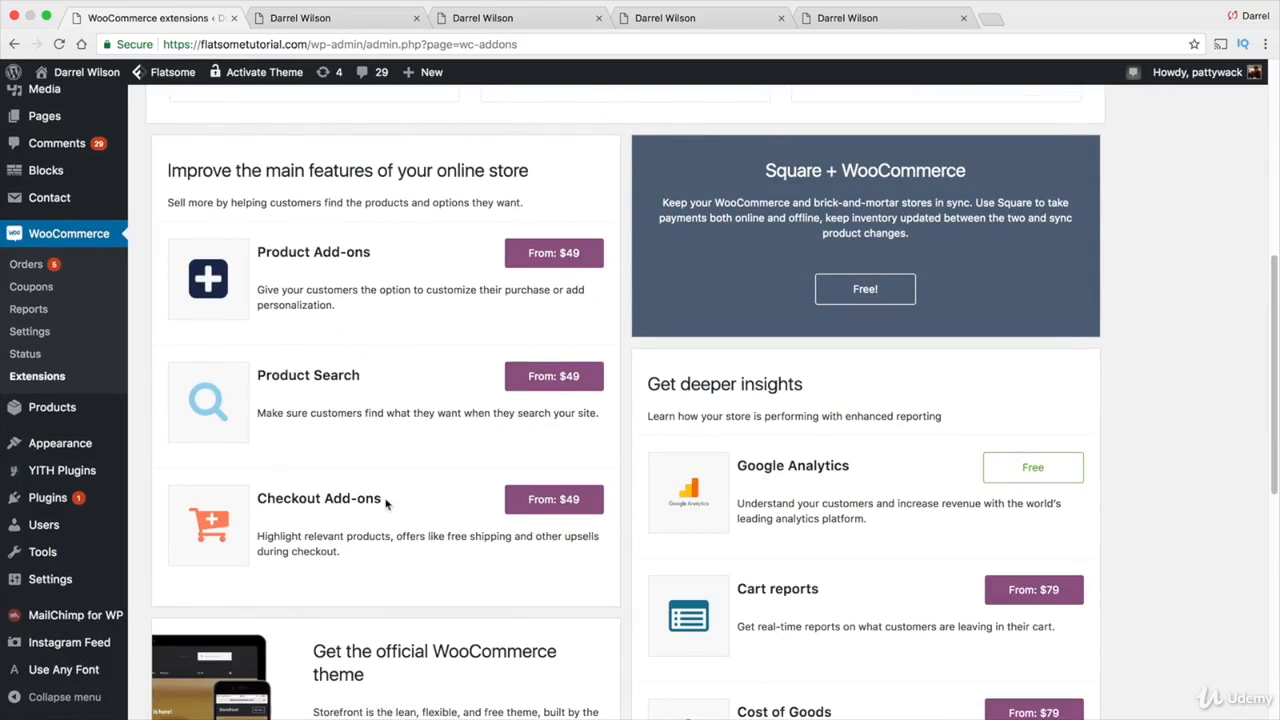
left_click_drag(386, 503, 282, 491)
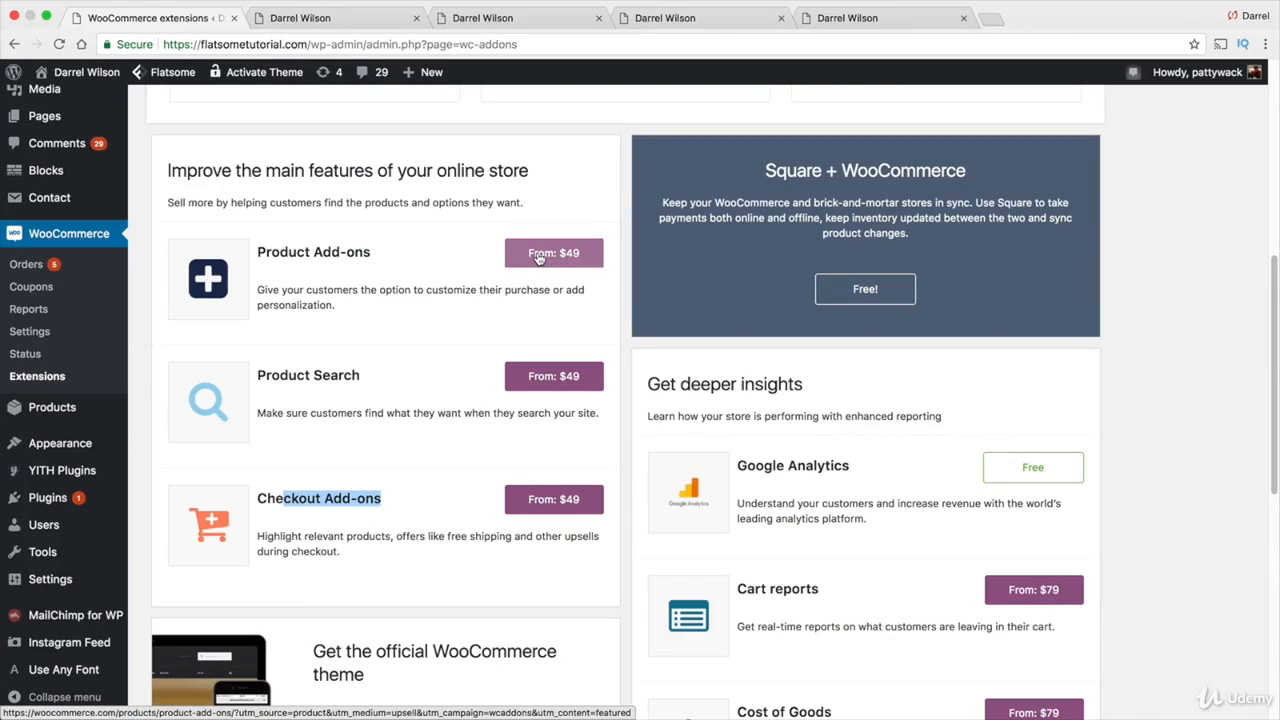
scroll(400, 491, "up", 5)
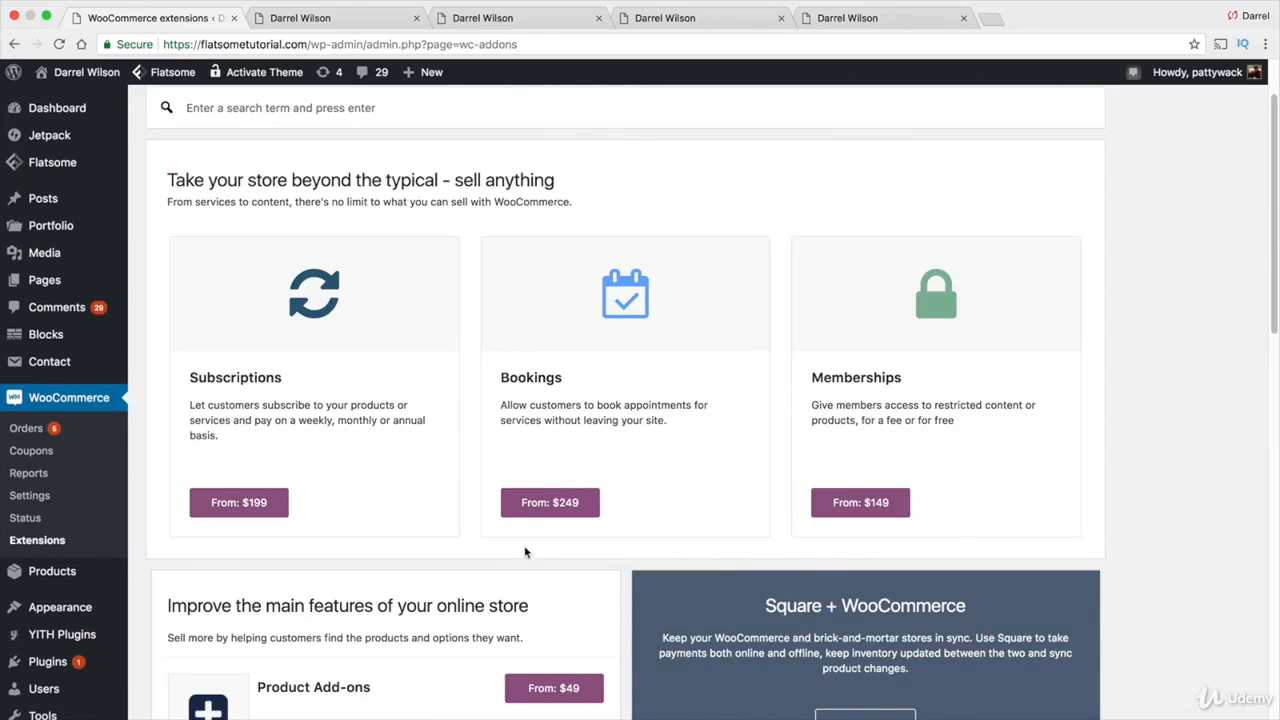
Inspect the store's system status report, its tools and error logs, and the status of WooCommerce Services.
left_click(38, 518)
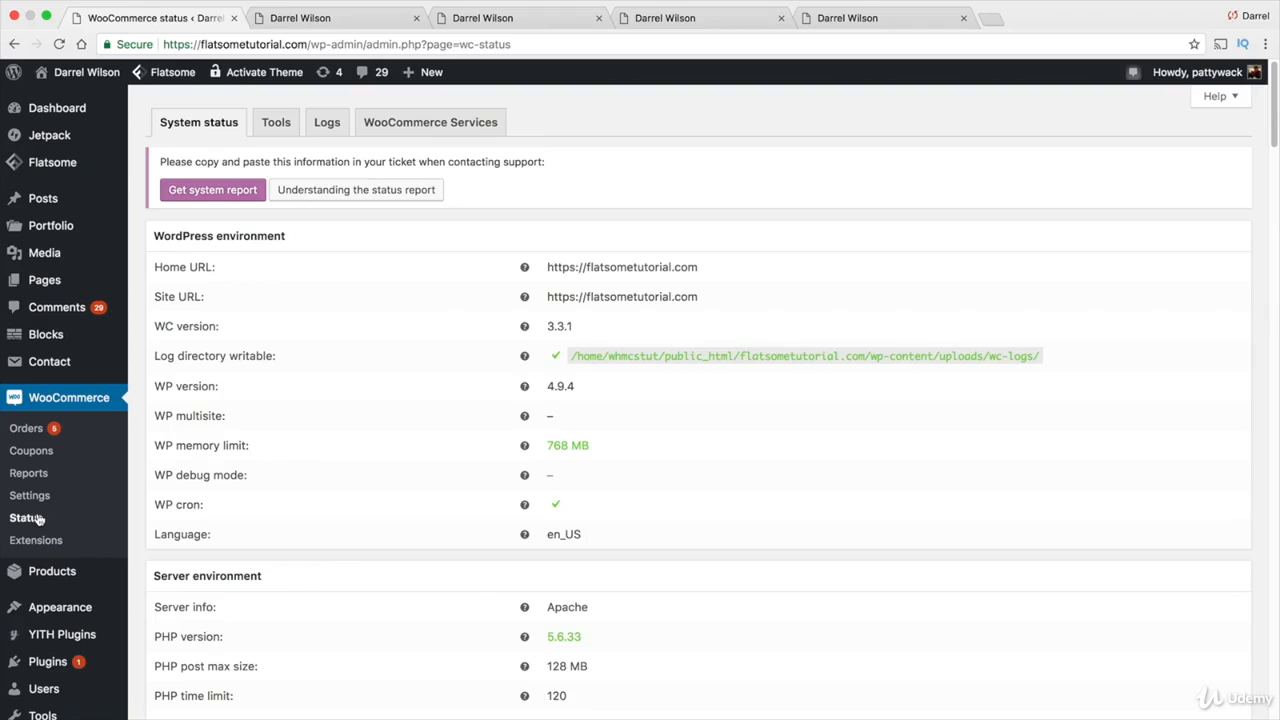
scroll(226, 440, "down", 10)
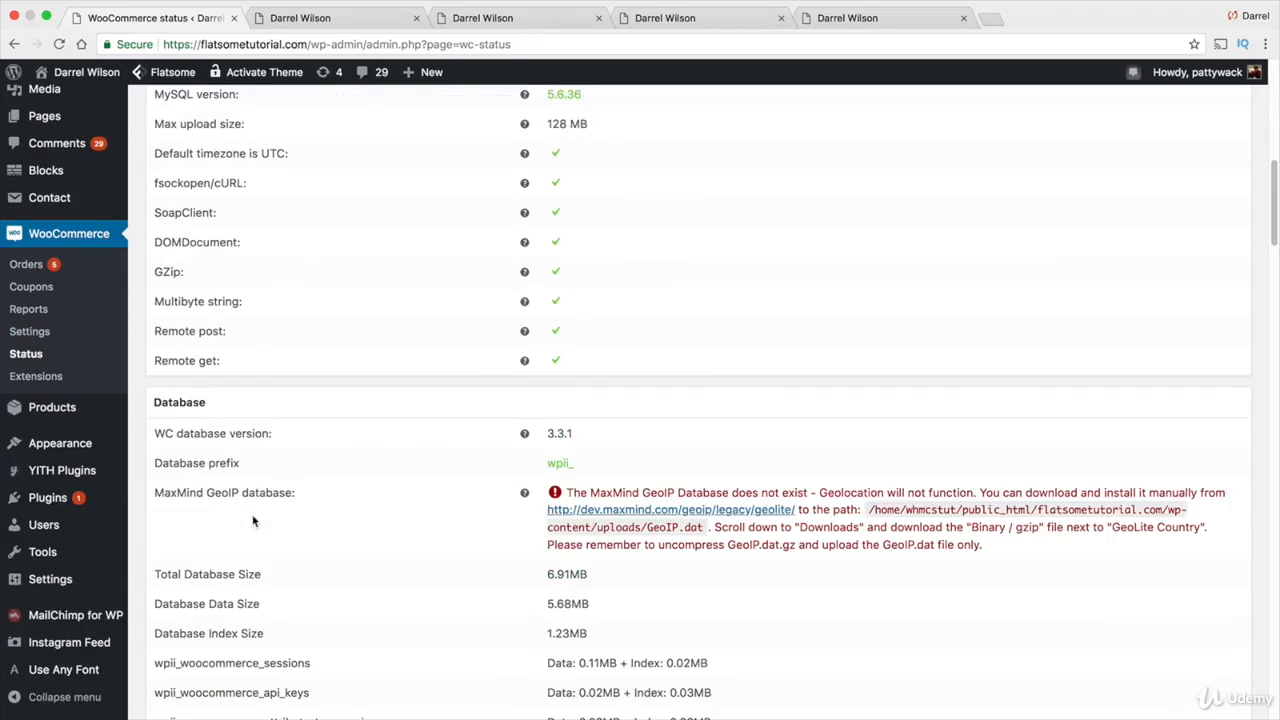
scroll(254, 519, "up", 10)
left_click(276, 124)
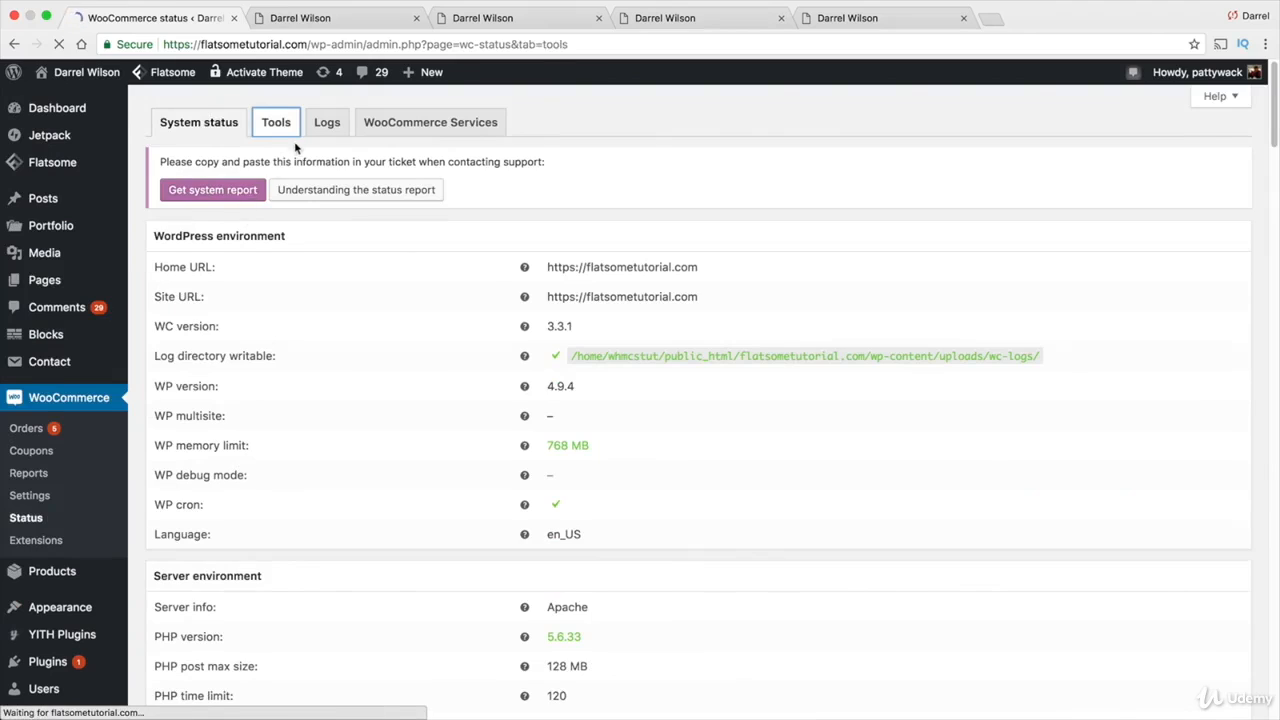
left_click(327, 126)
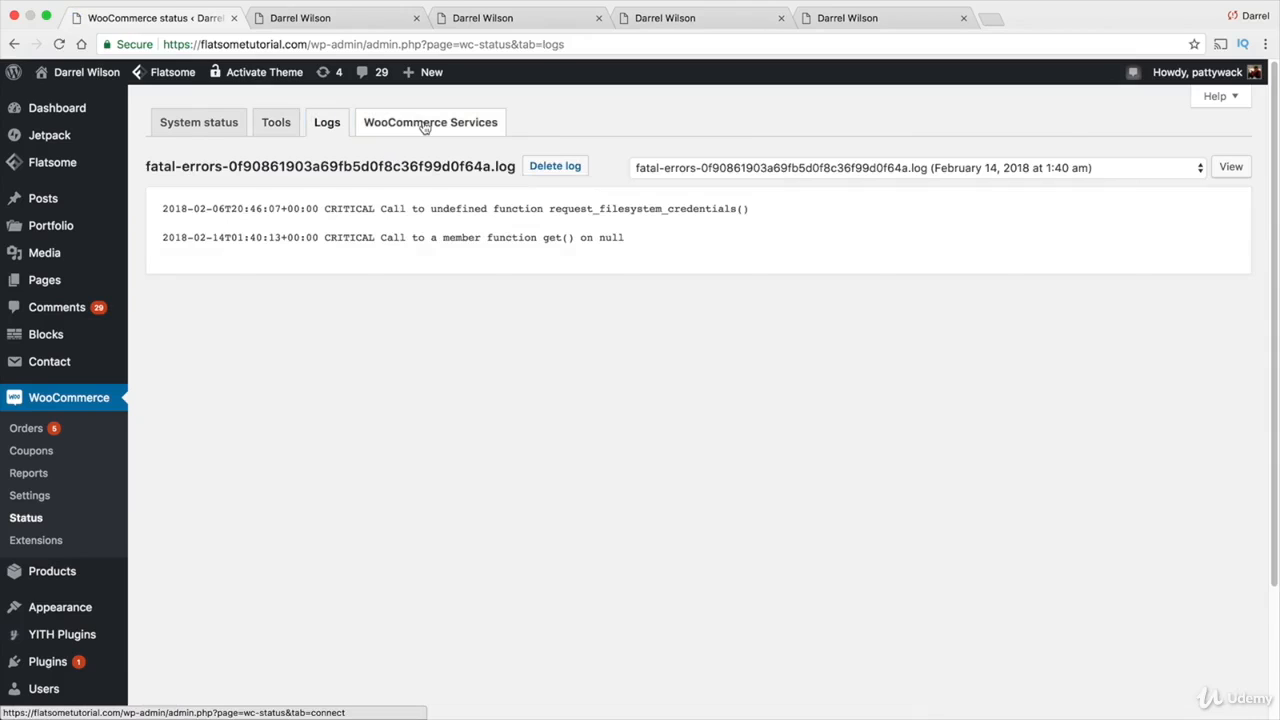
left_click(425, 124)
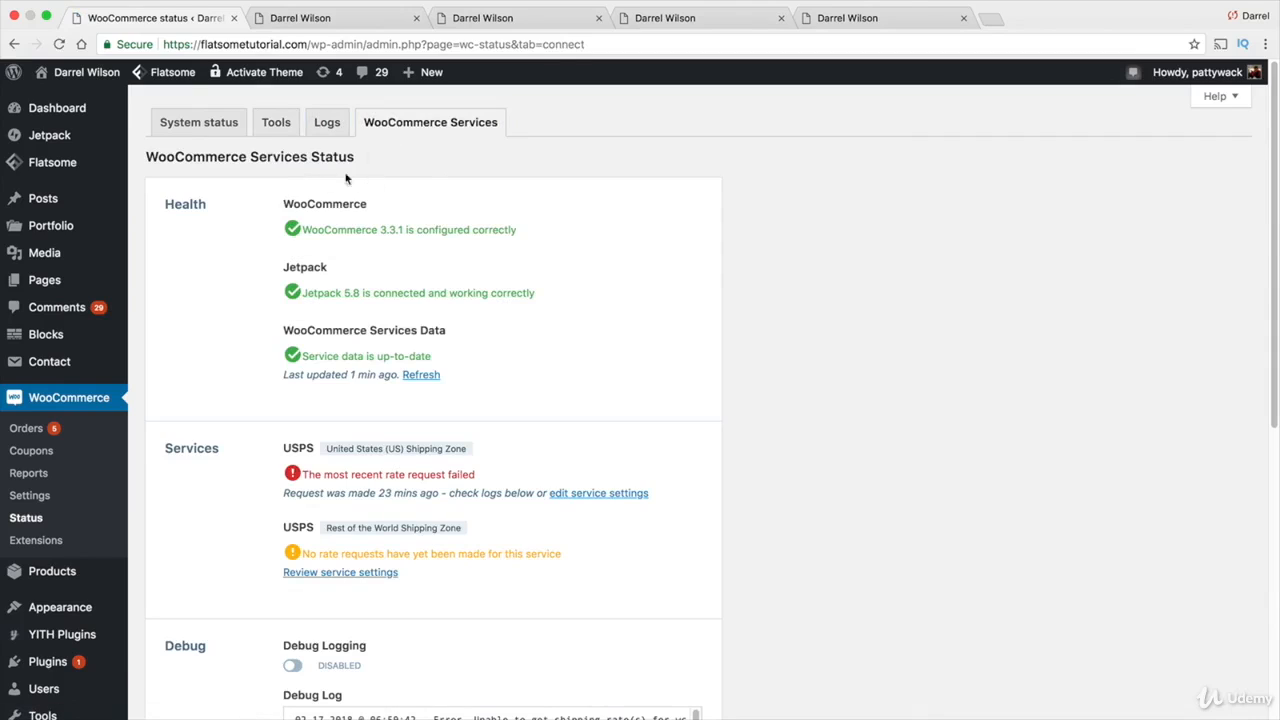
Review the sales by date report for the last 7 days, check the 17 Feb data point, and show the whole year.
left_click(44, 476)
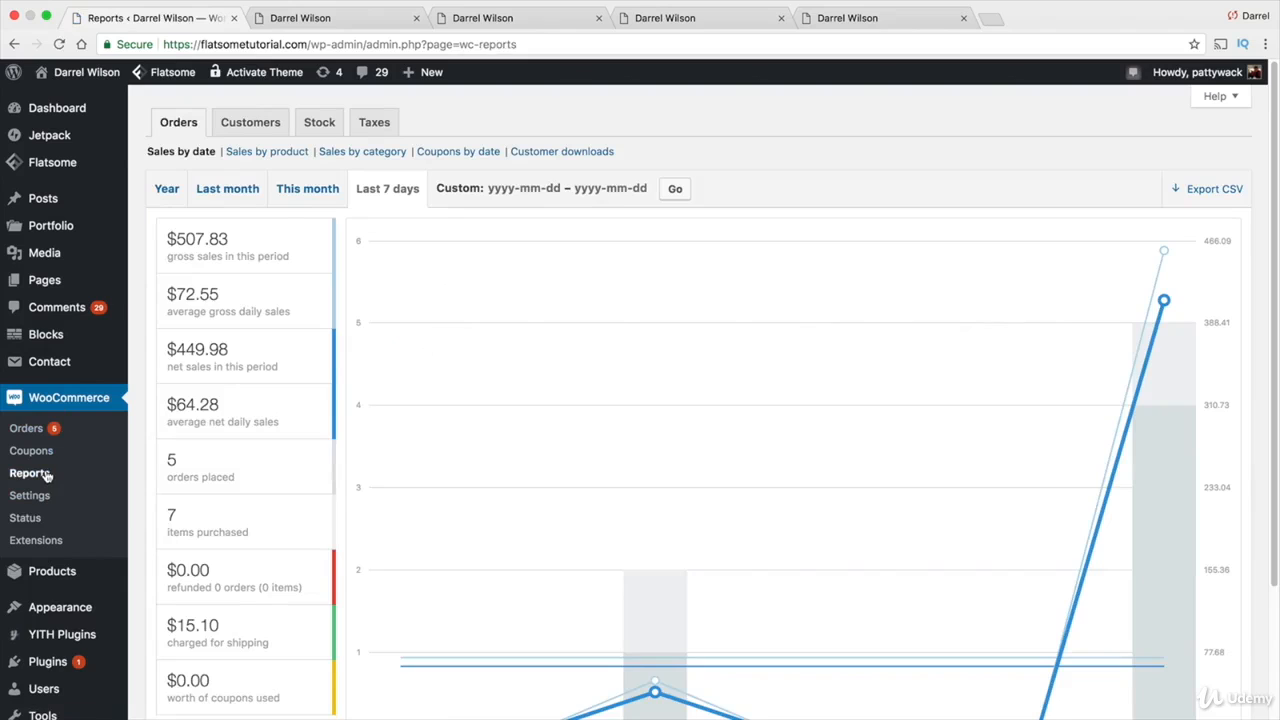
scroll(411, 463, "down", 3)
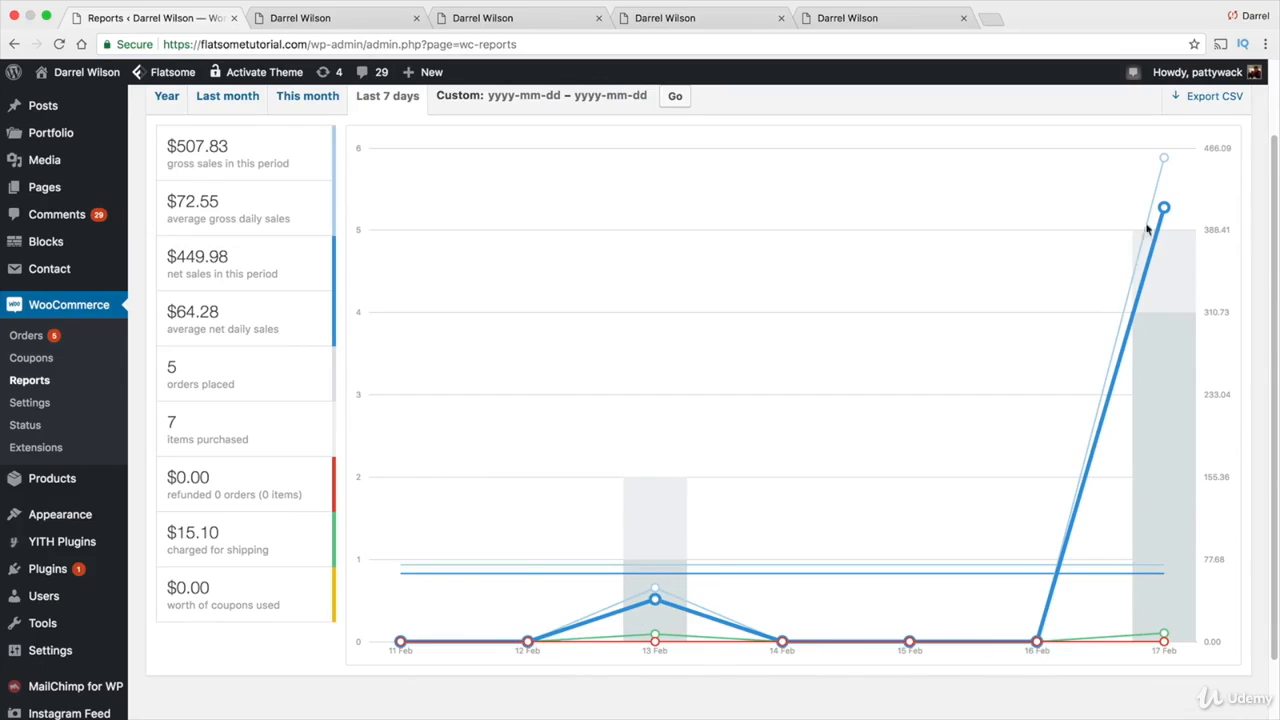
mouse_move(1166, 208)
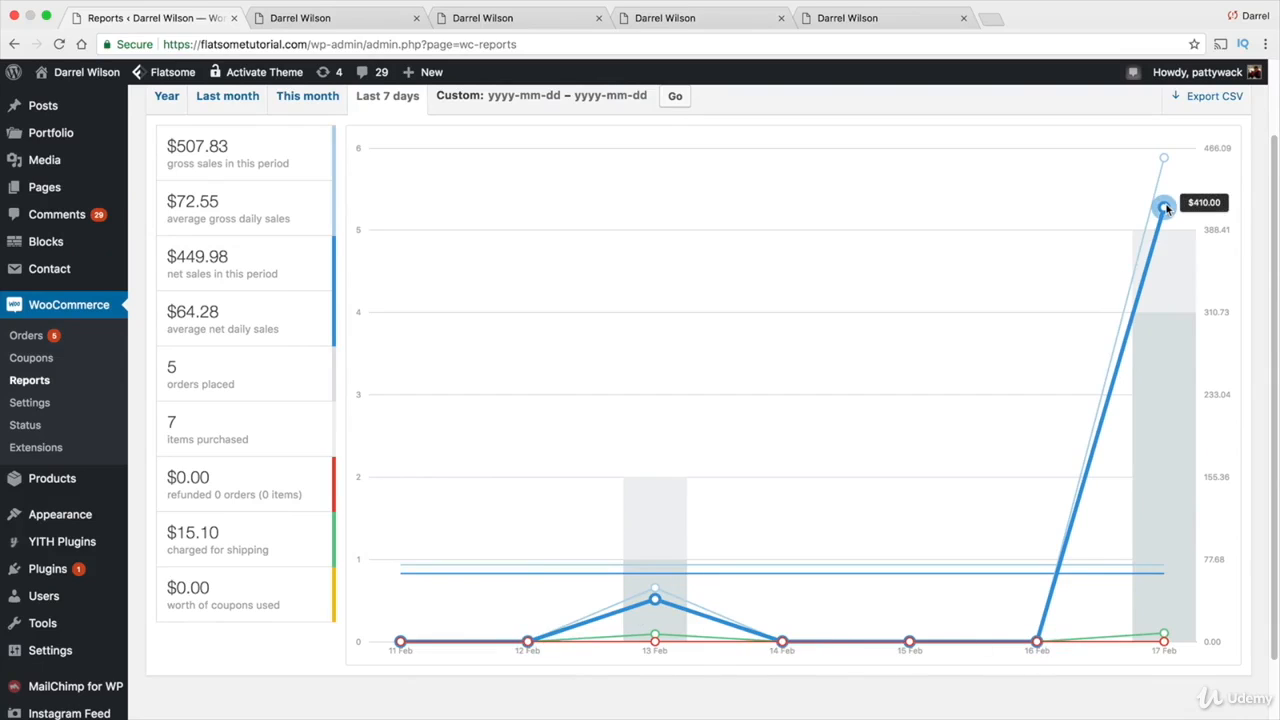
scroll(360, 209, "up", 1)
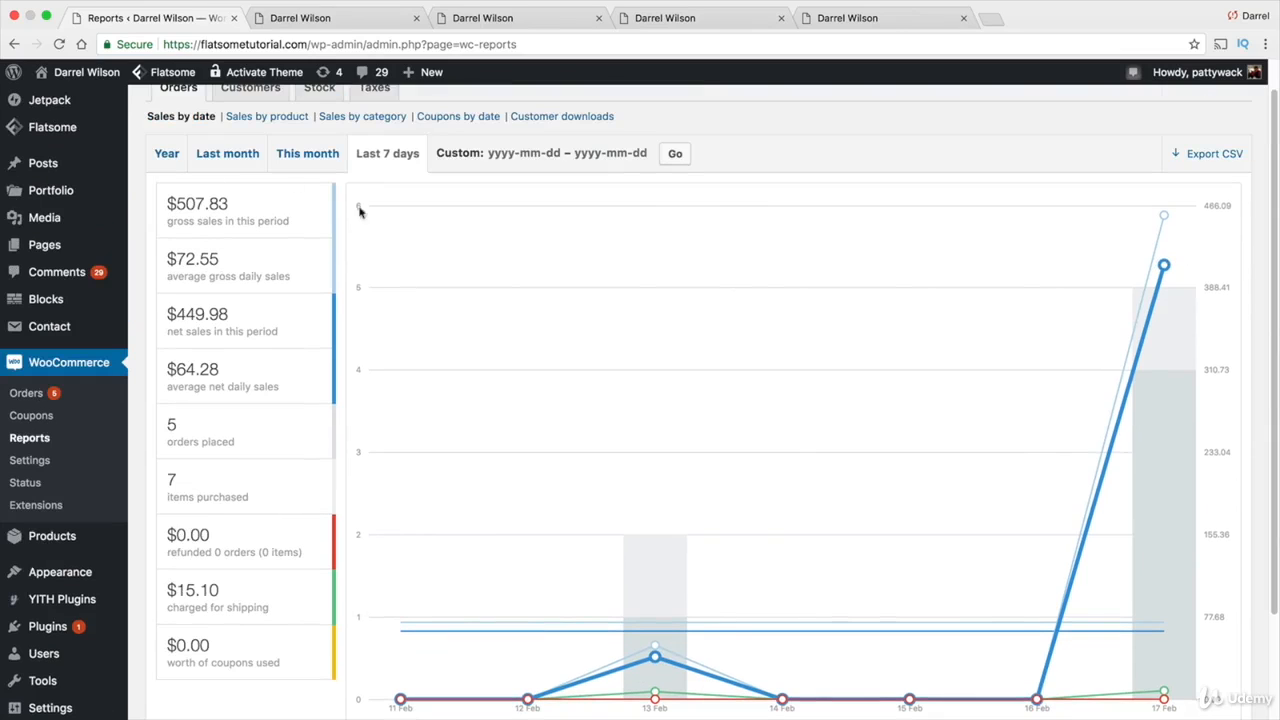
left_click(167, 157)
scroll(383, 288, "up", 1)
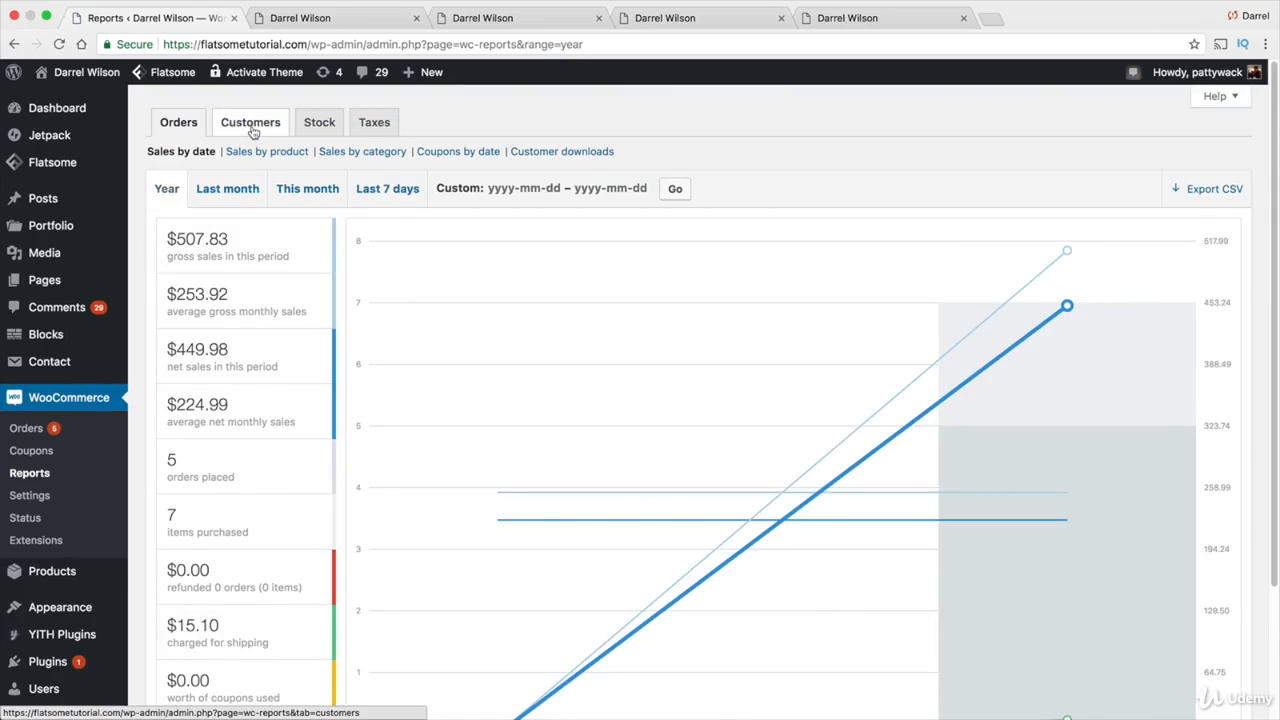
Look through the customer, stock and tax reports.
left_click(252, 129)
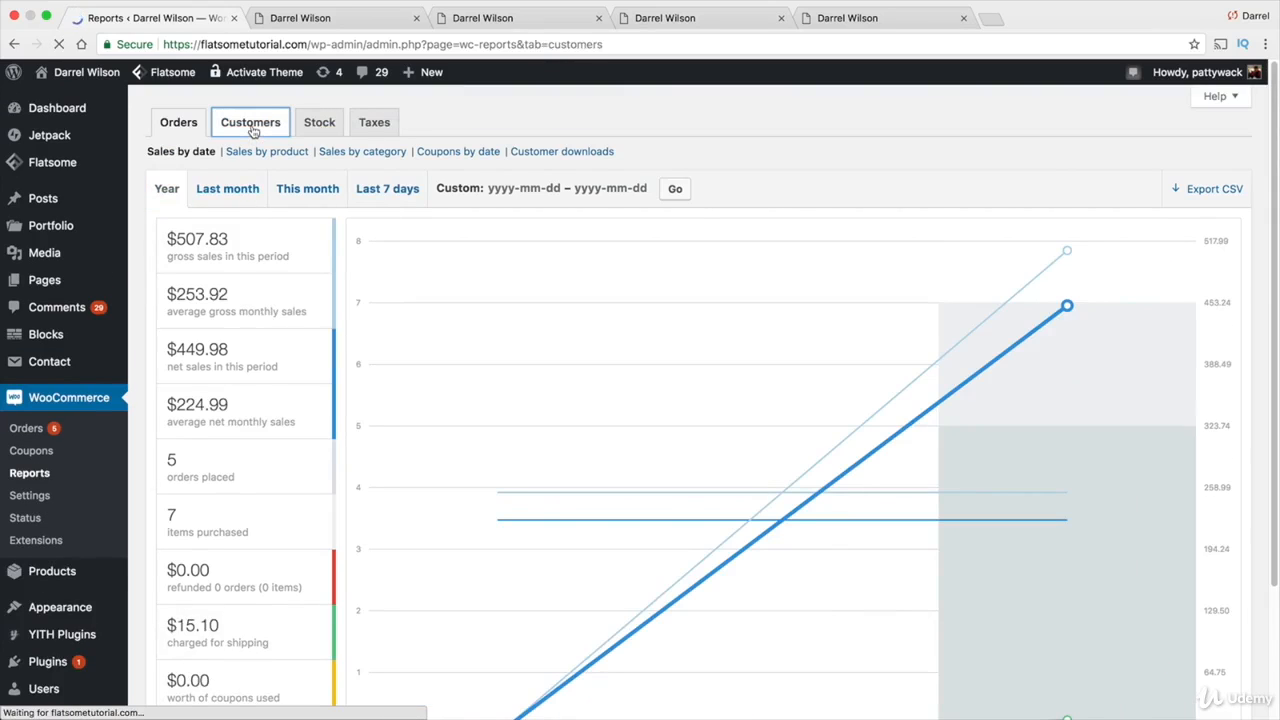
left_click(318, 123)
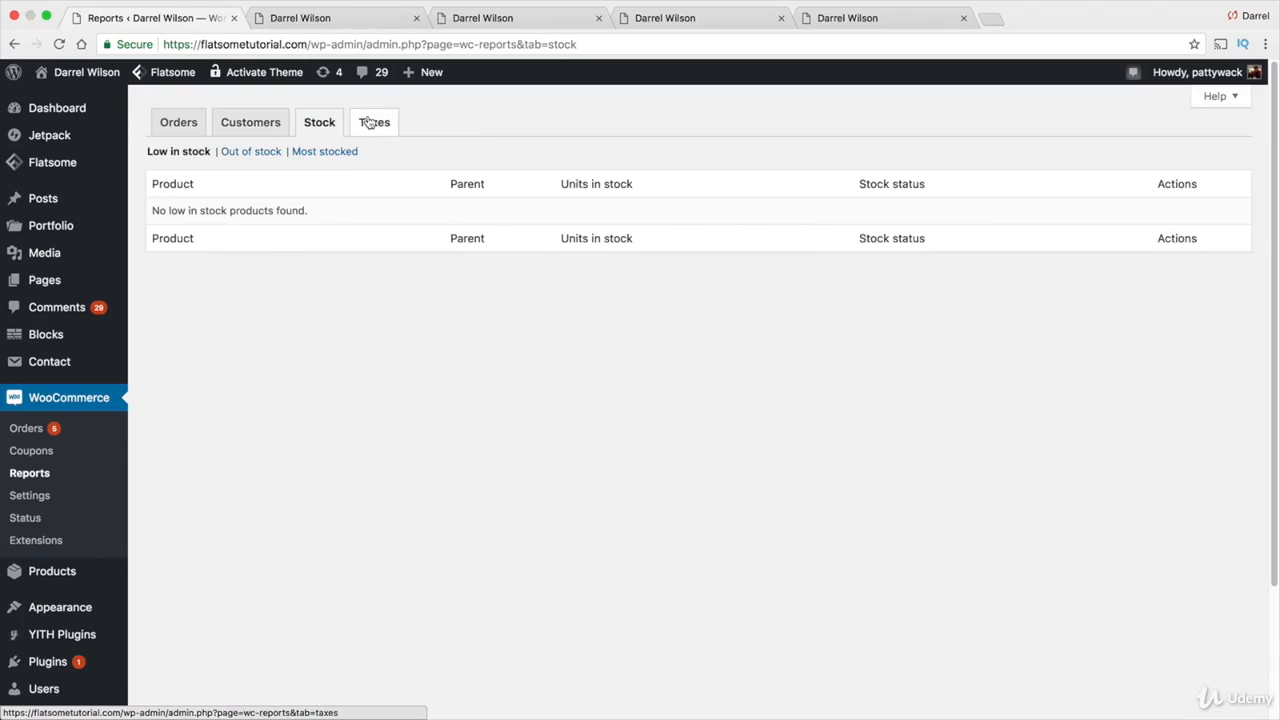
left_click(380, 125)
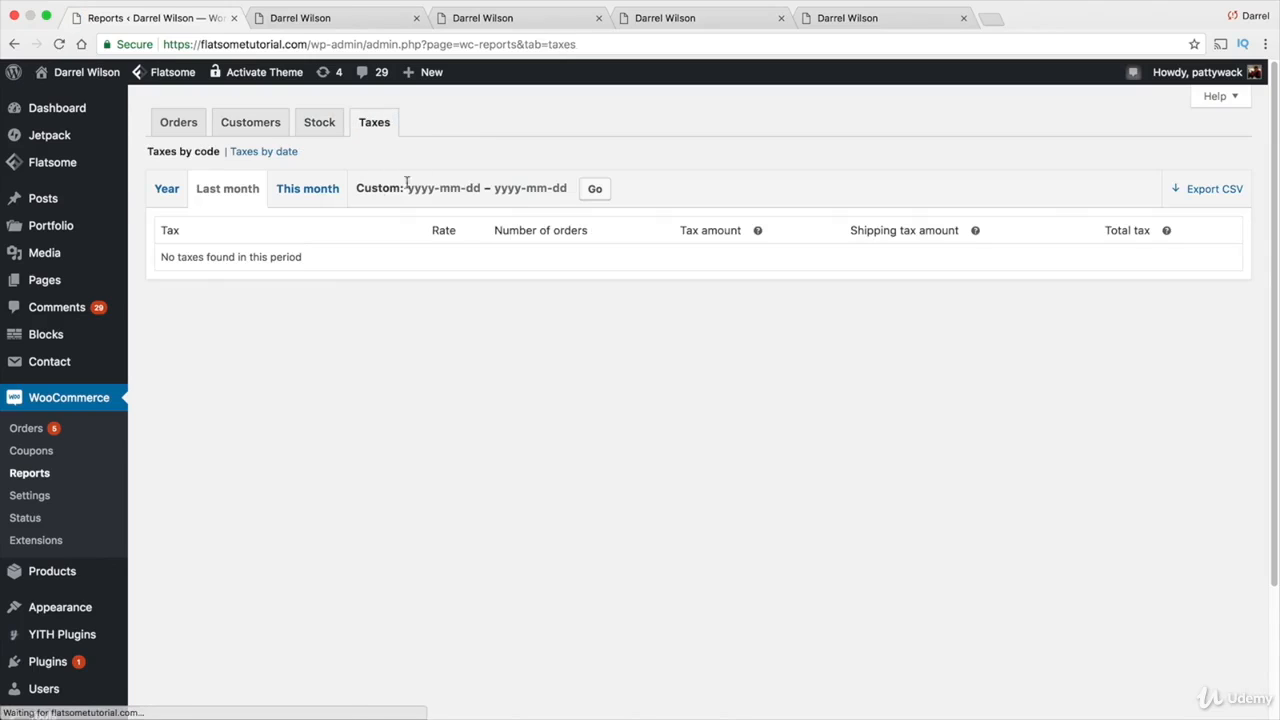
left_click(260, 123)
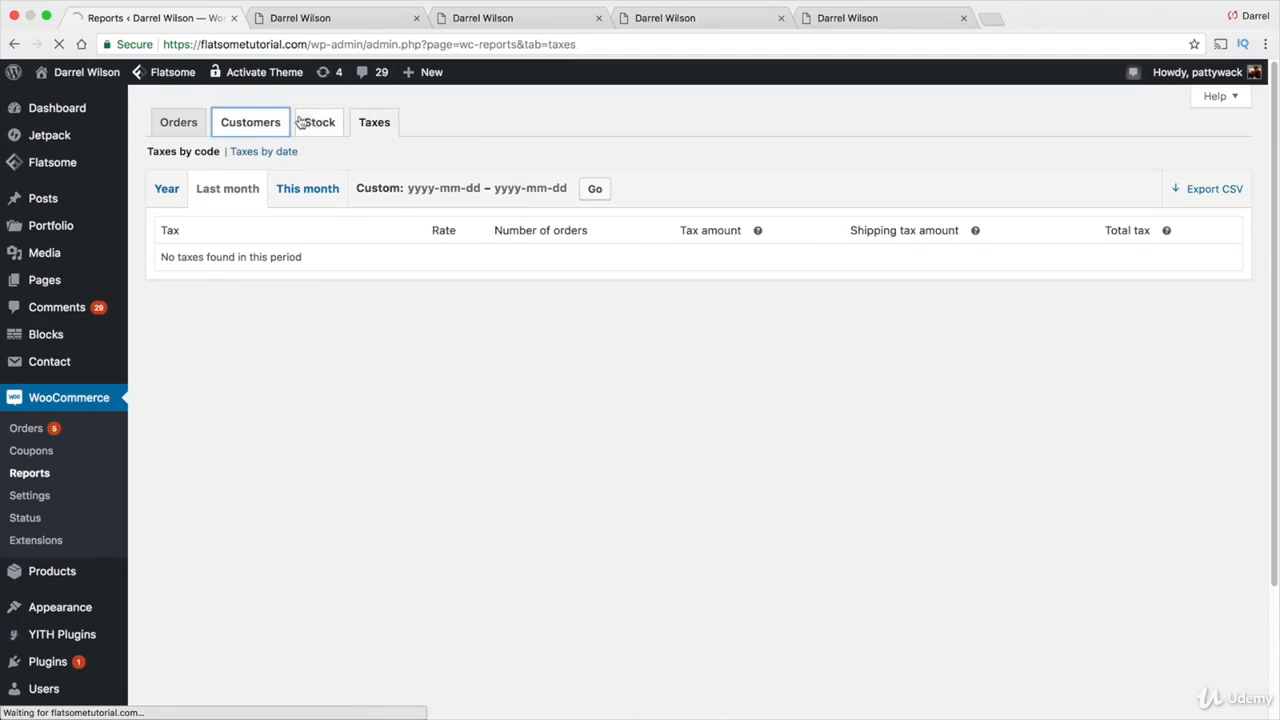
left_click(304, 122)
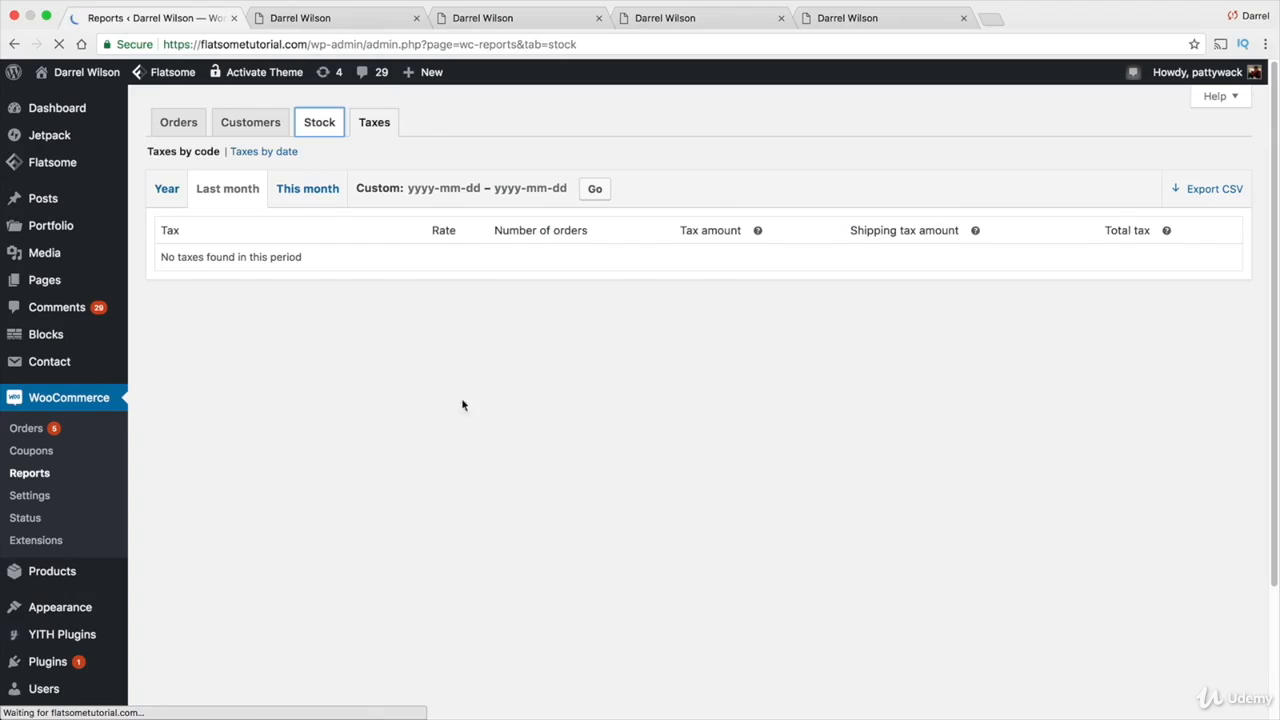
Check the out-of-stock report and return to the order report of sales by date for the last 7 days.
left_click(253, 153)
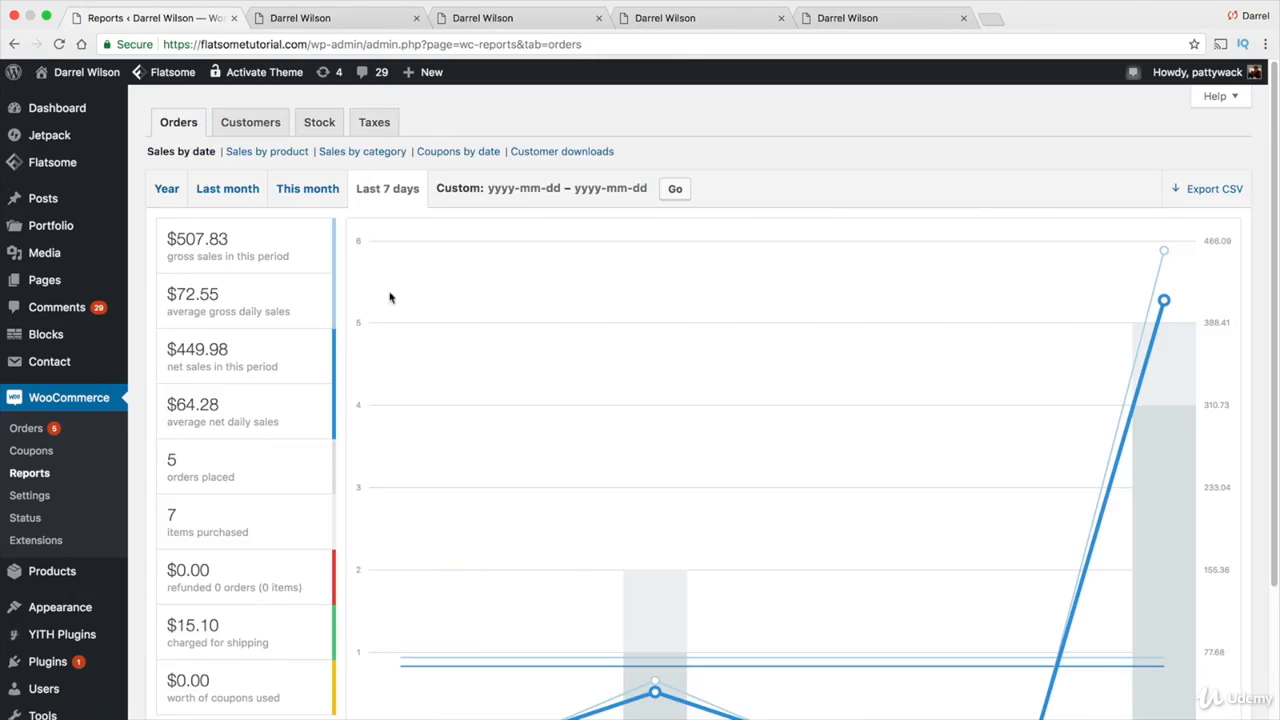
scroll(516, 388, "down", 5)
scroll(517, 384, "up", 5)
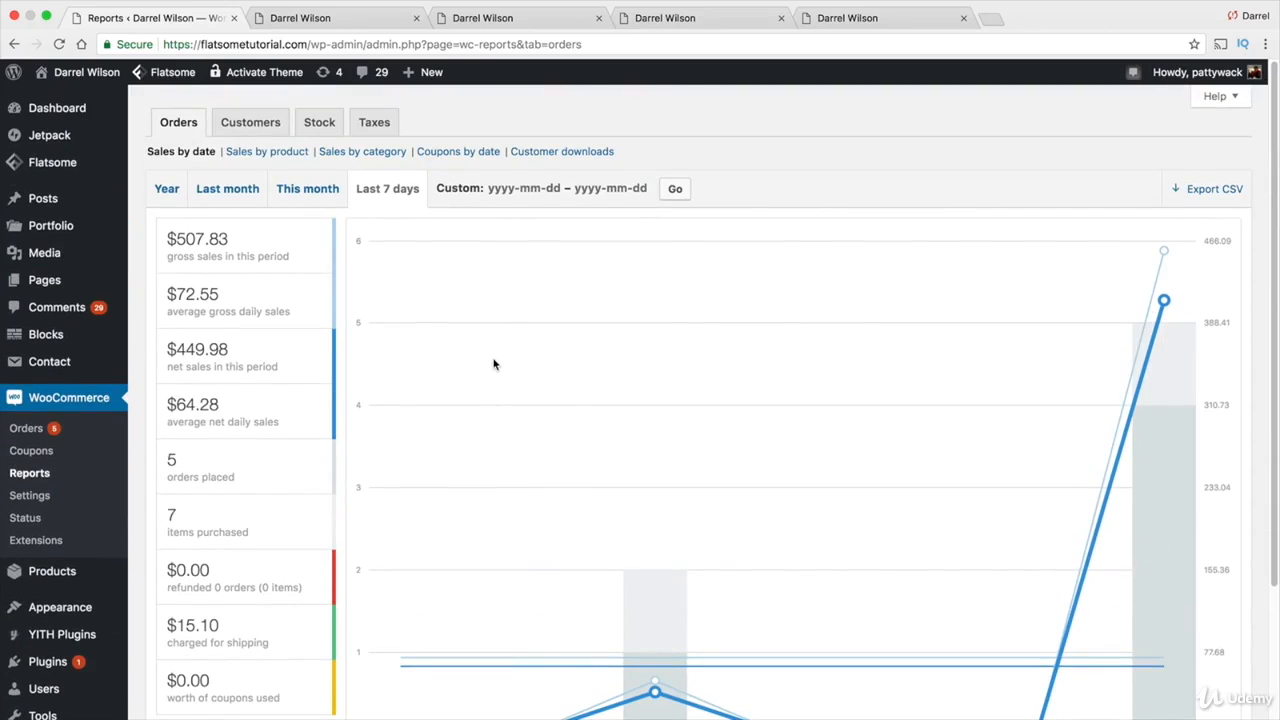
Open the store's coupons.
left_click(30, 452)
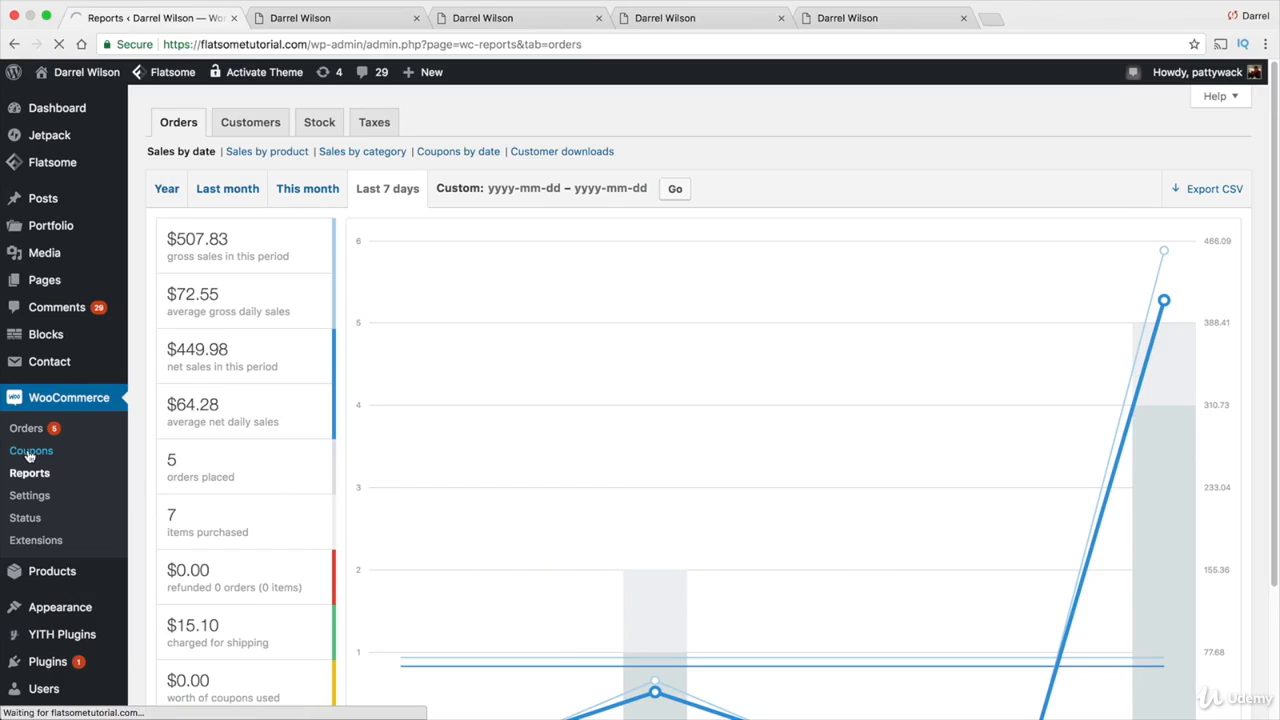